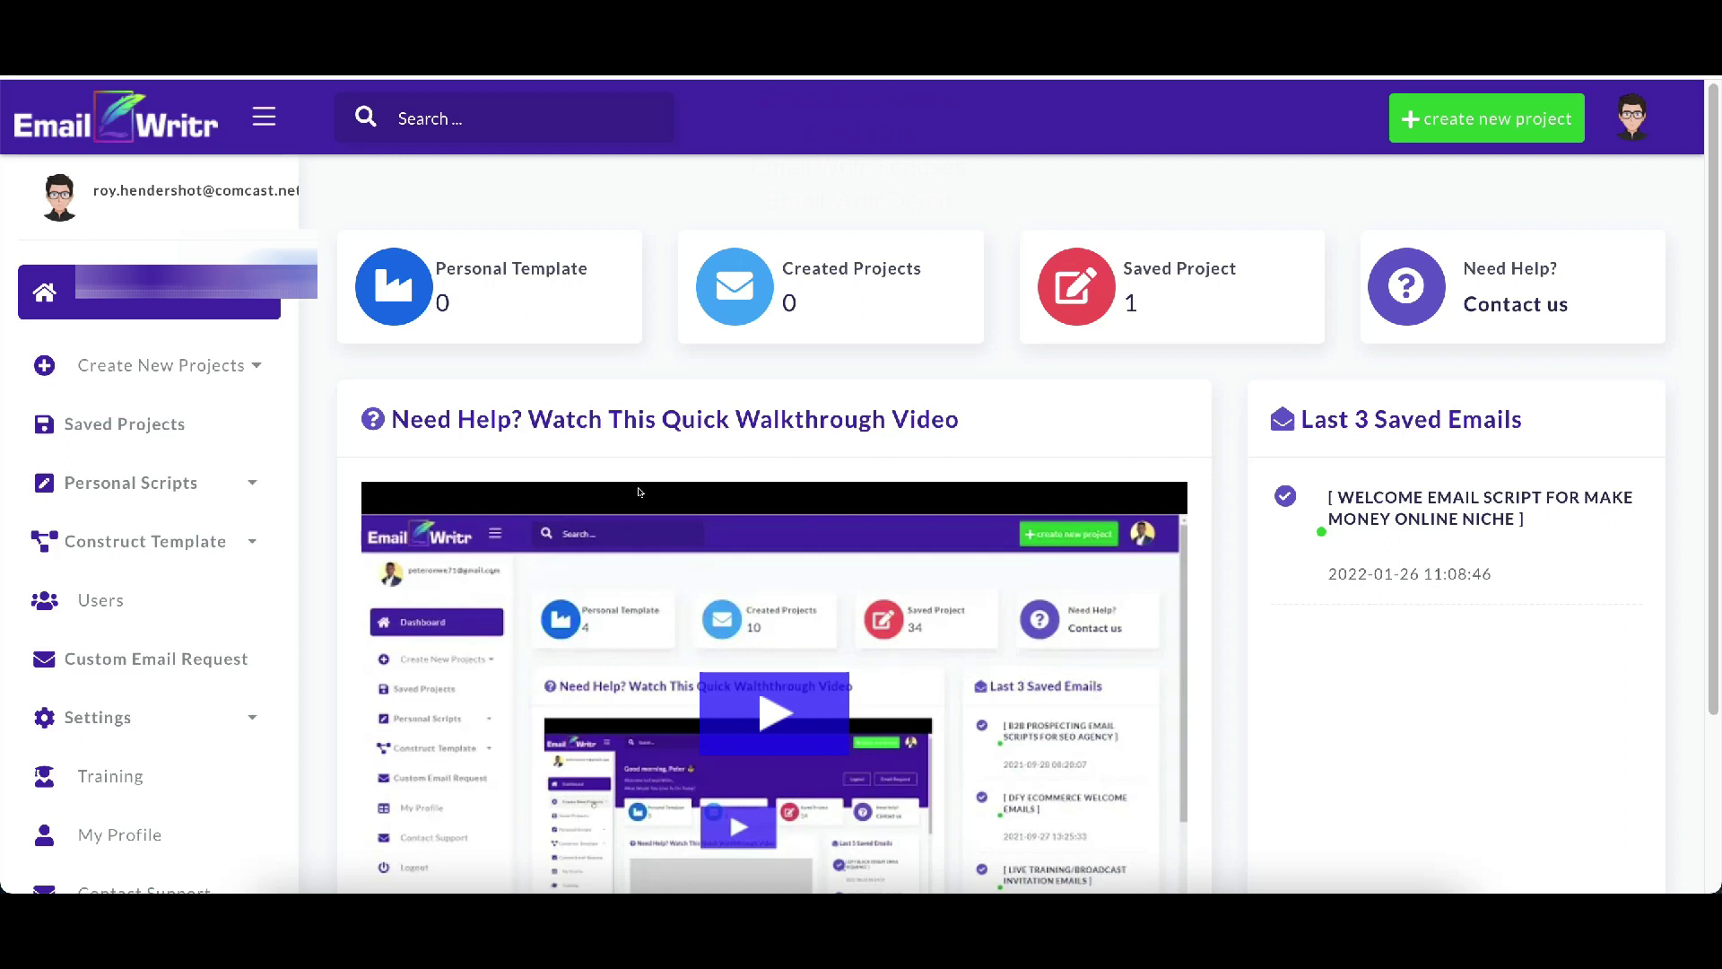
- Look over the sidebar's Personal Scripts options, then bring up the Custom Email Request form
scroll(616, 422, down, 3)
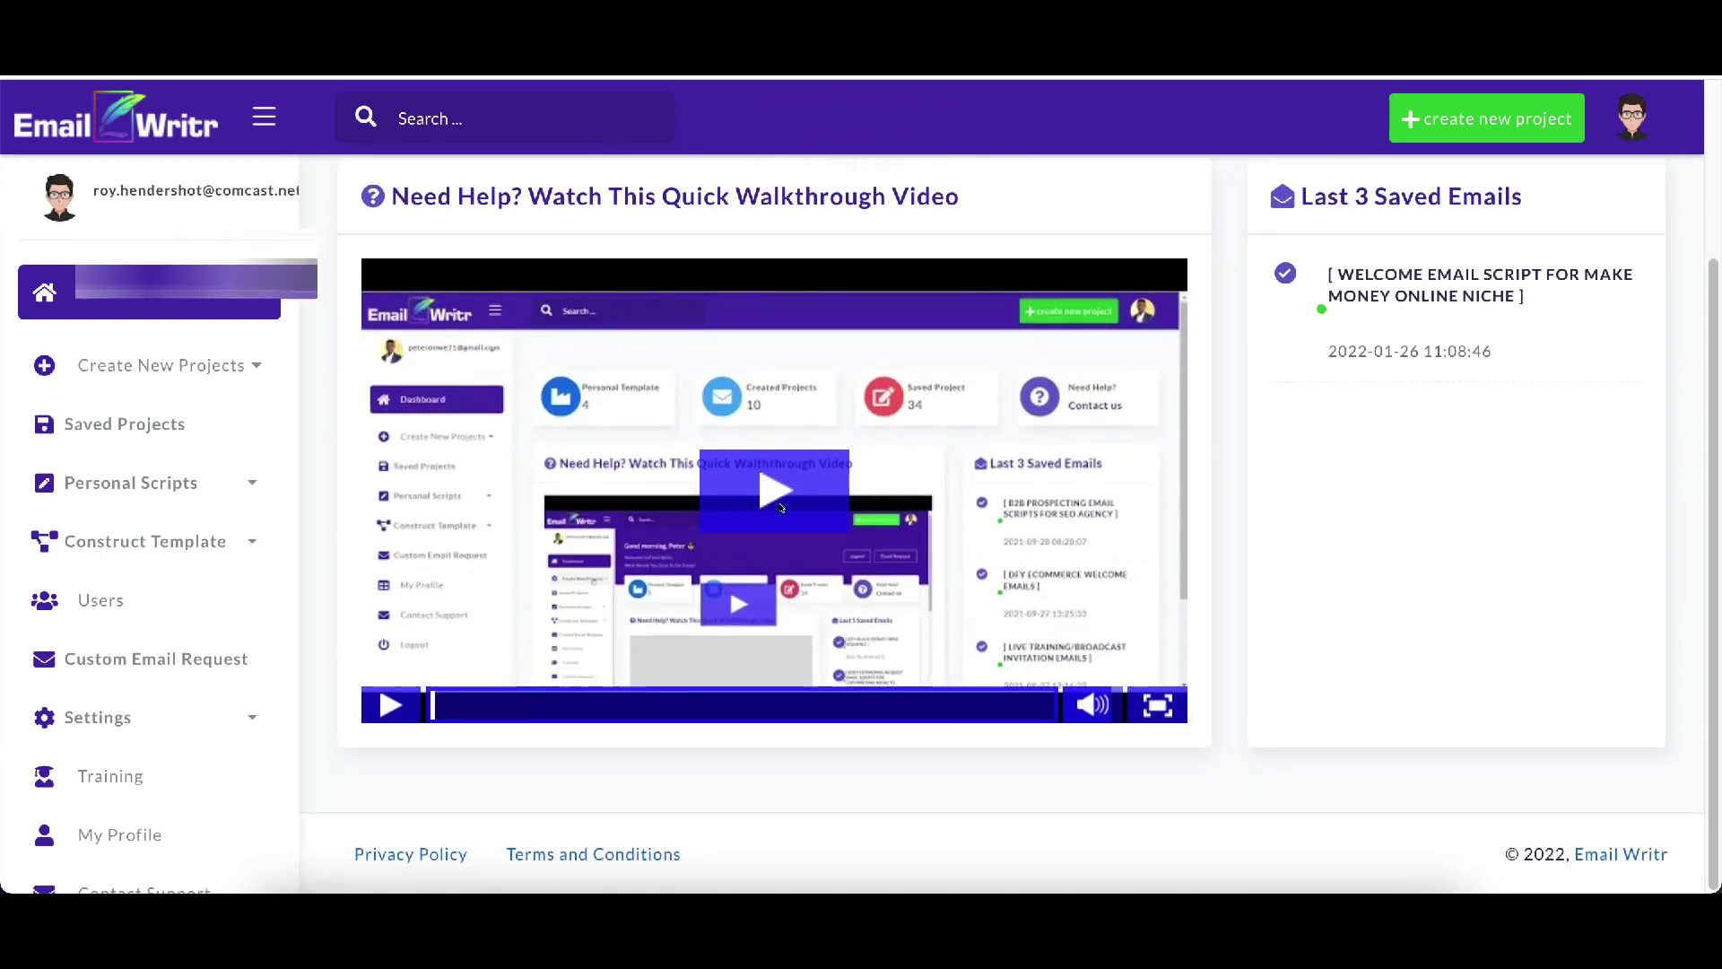
scroll(679, 472, up, 3)
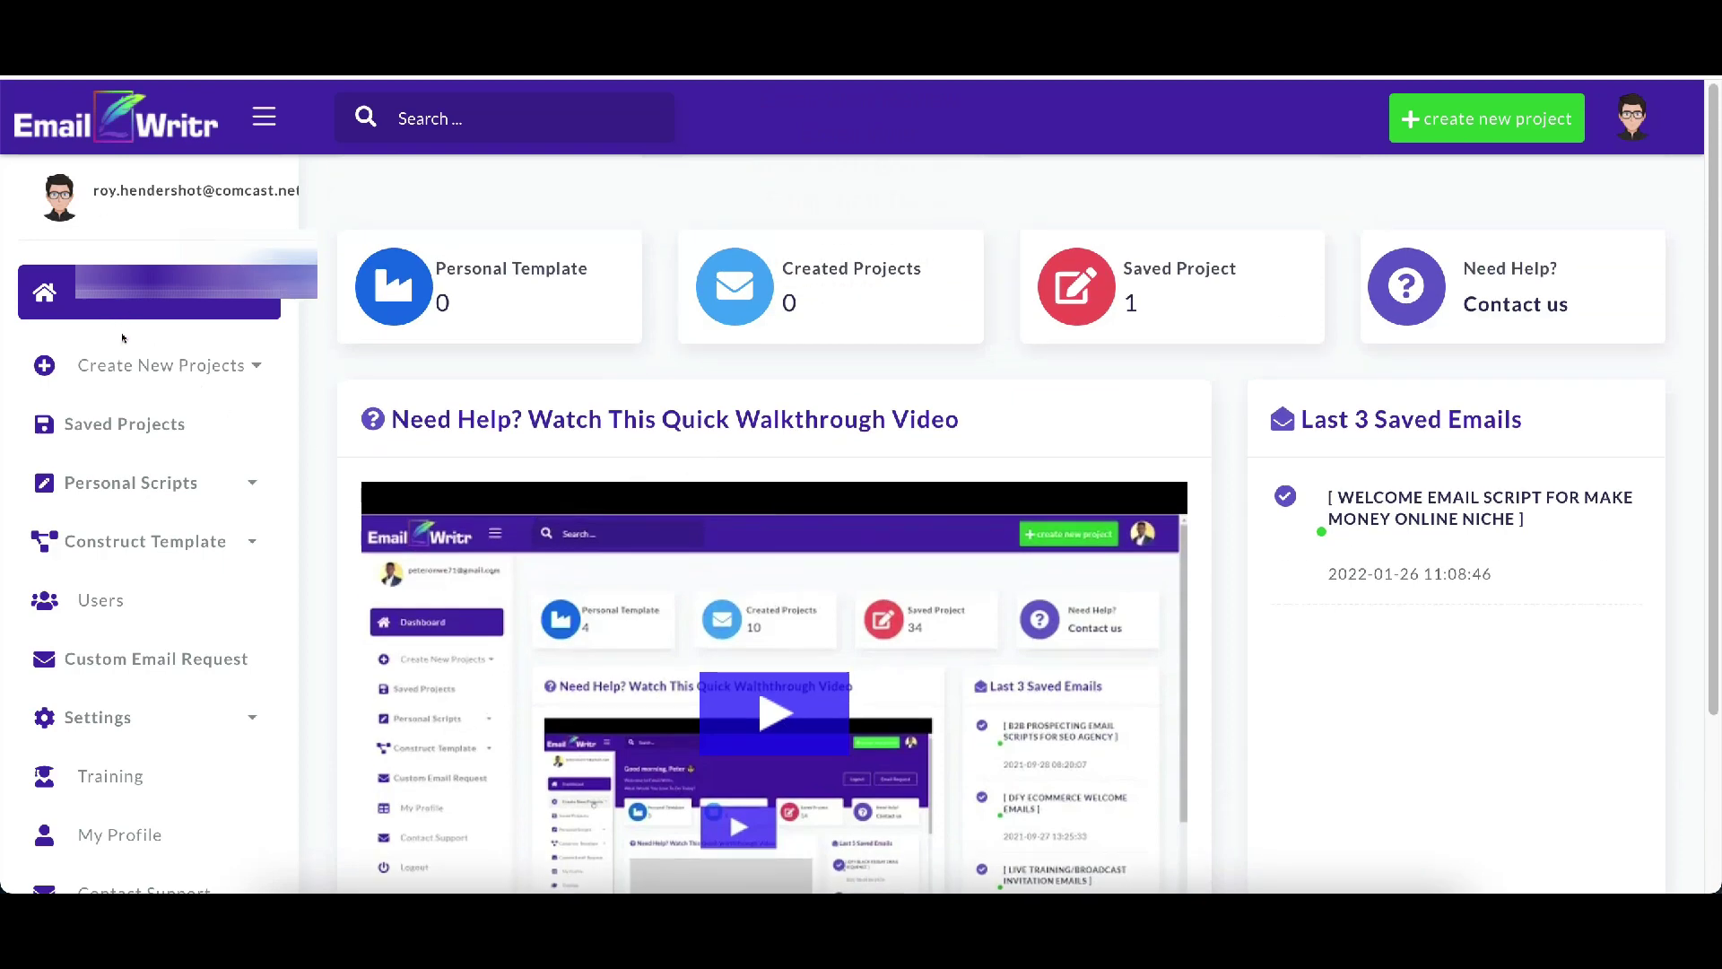
scroll(123, 337, down, 1)
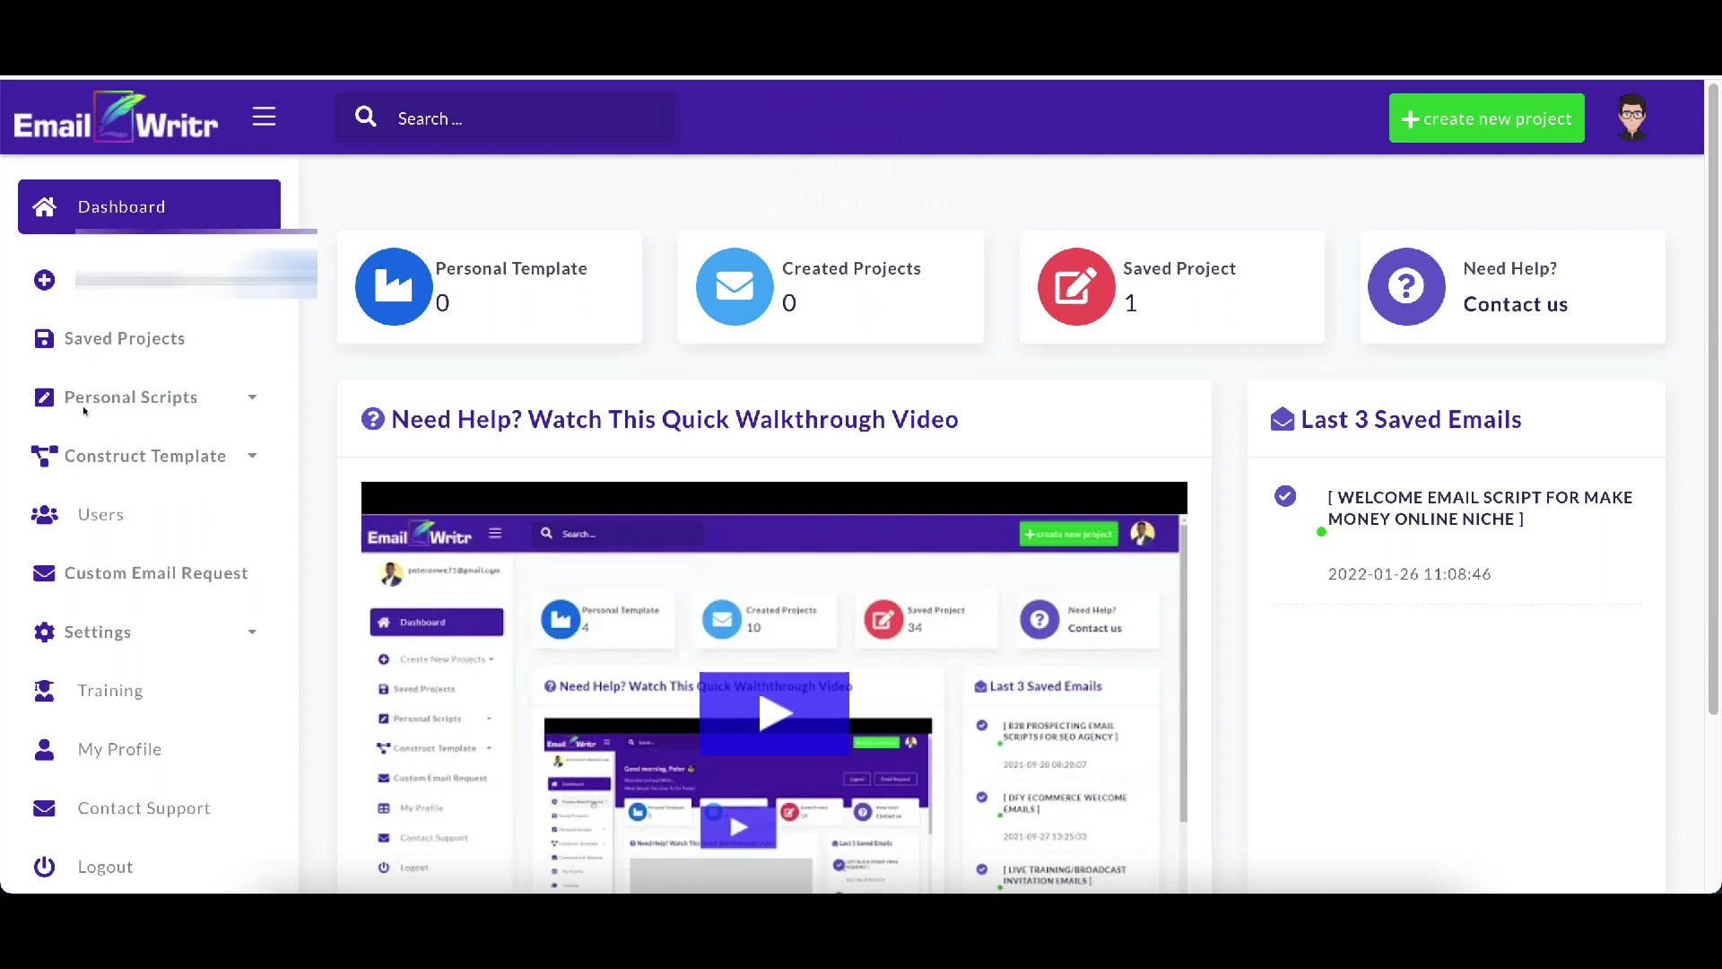
click(248, 397)
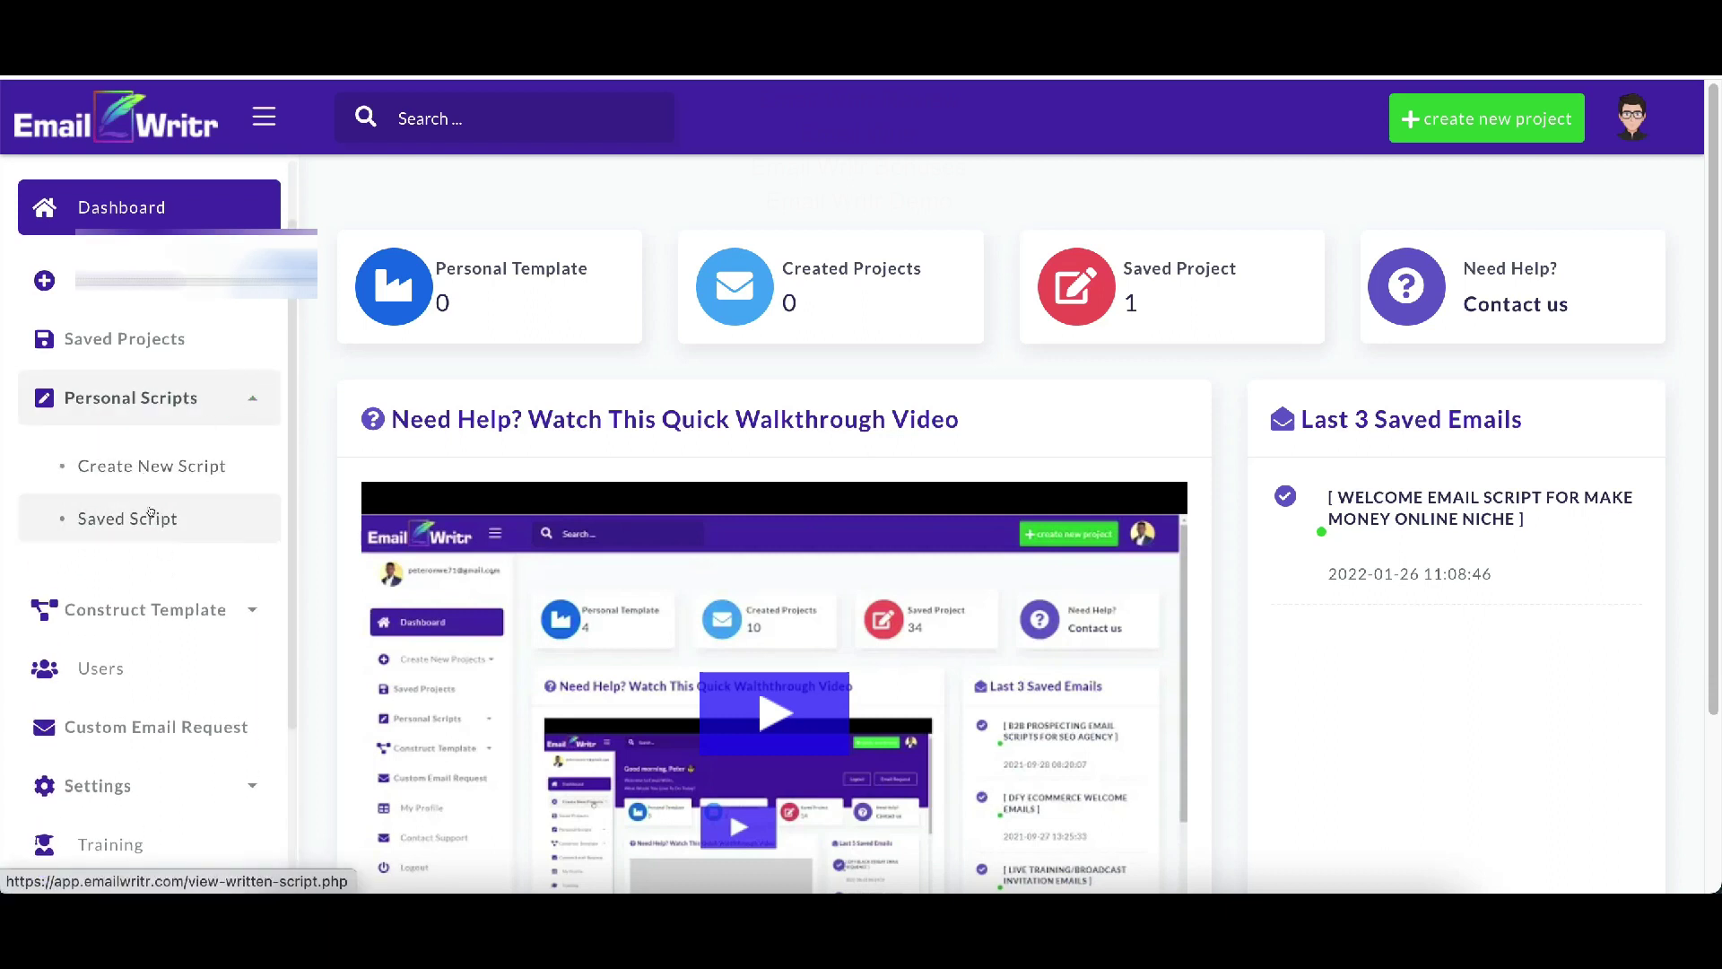
click(252, 402)
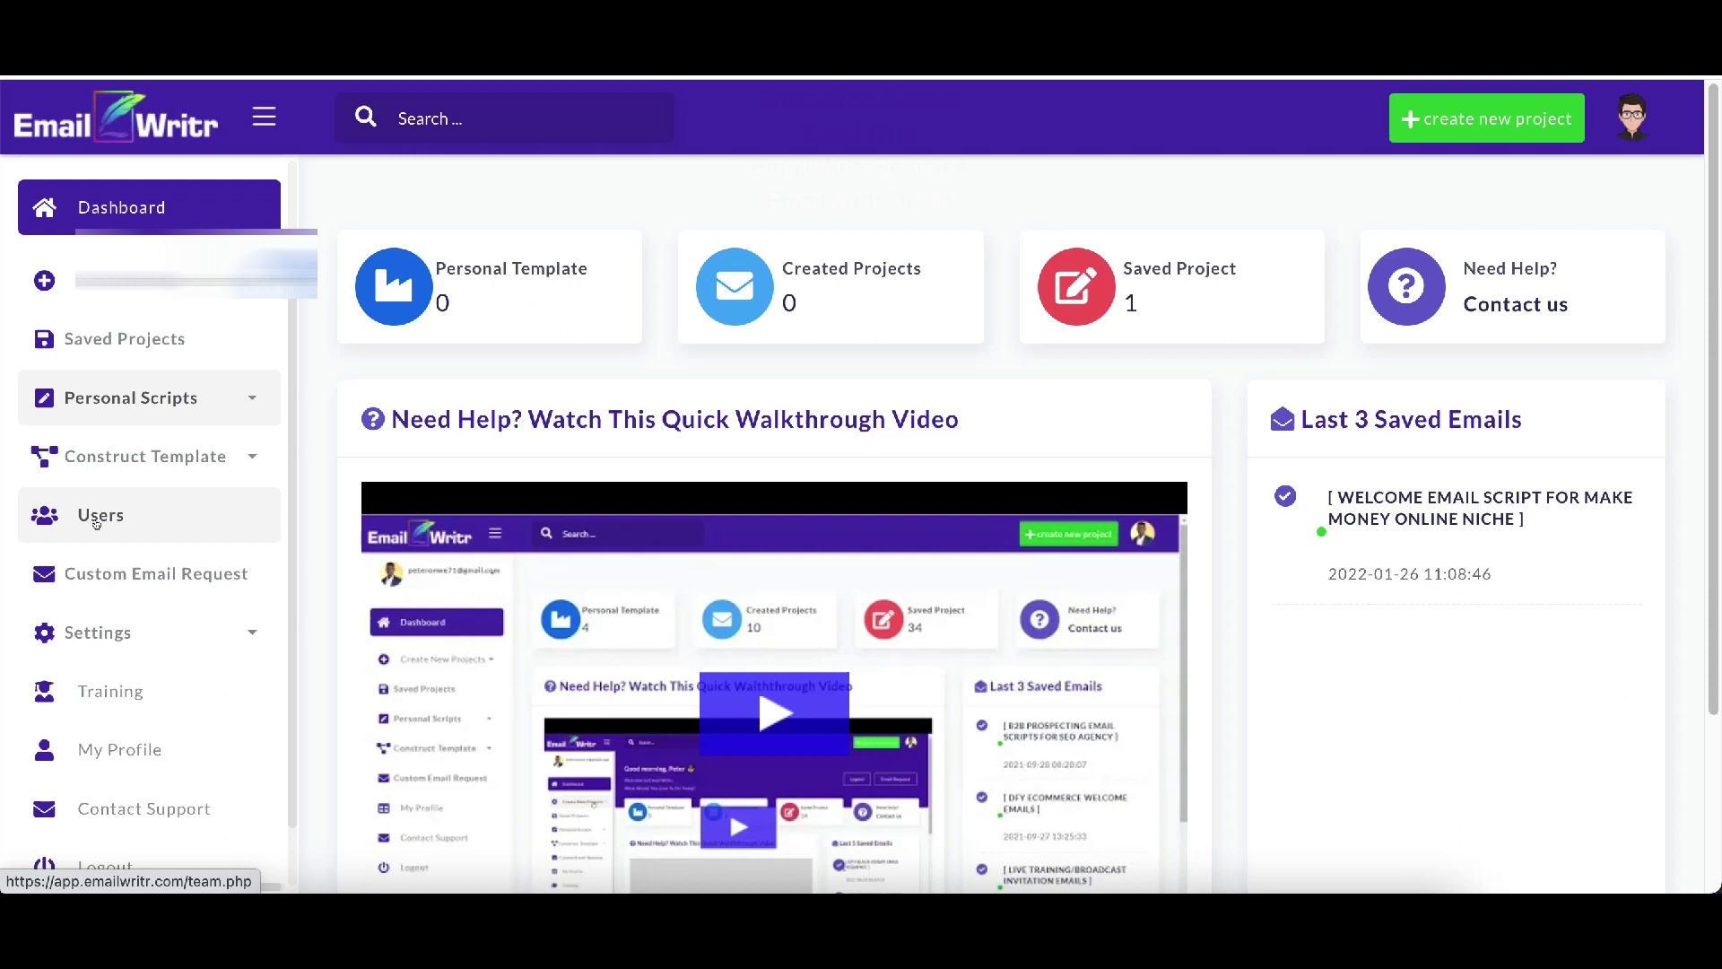
click(171, 580)
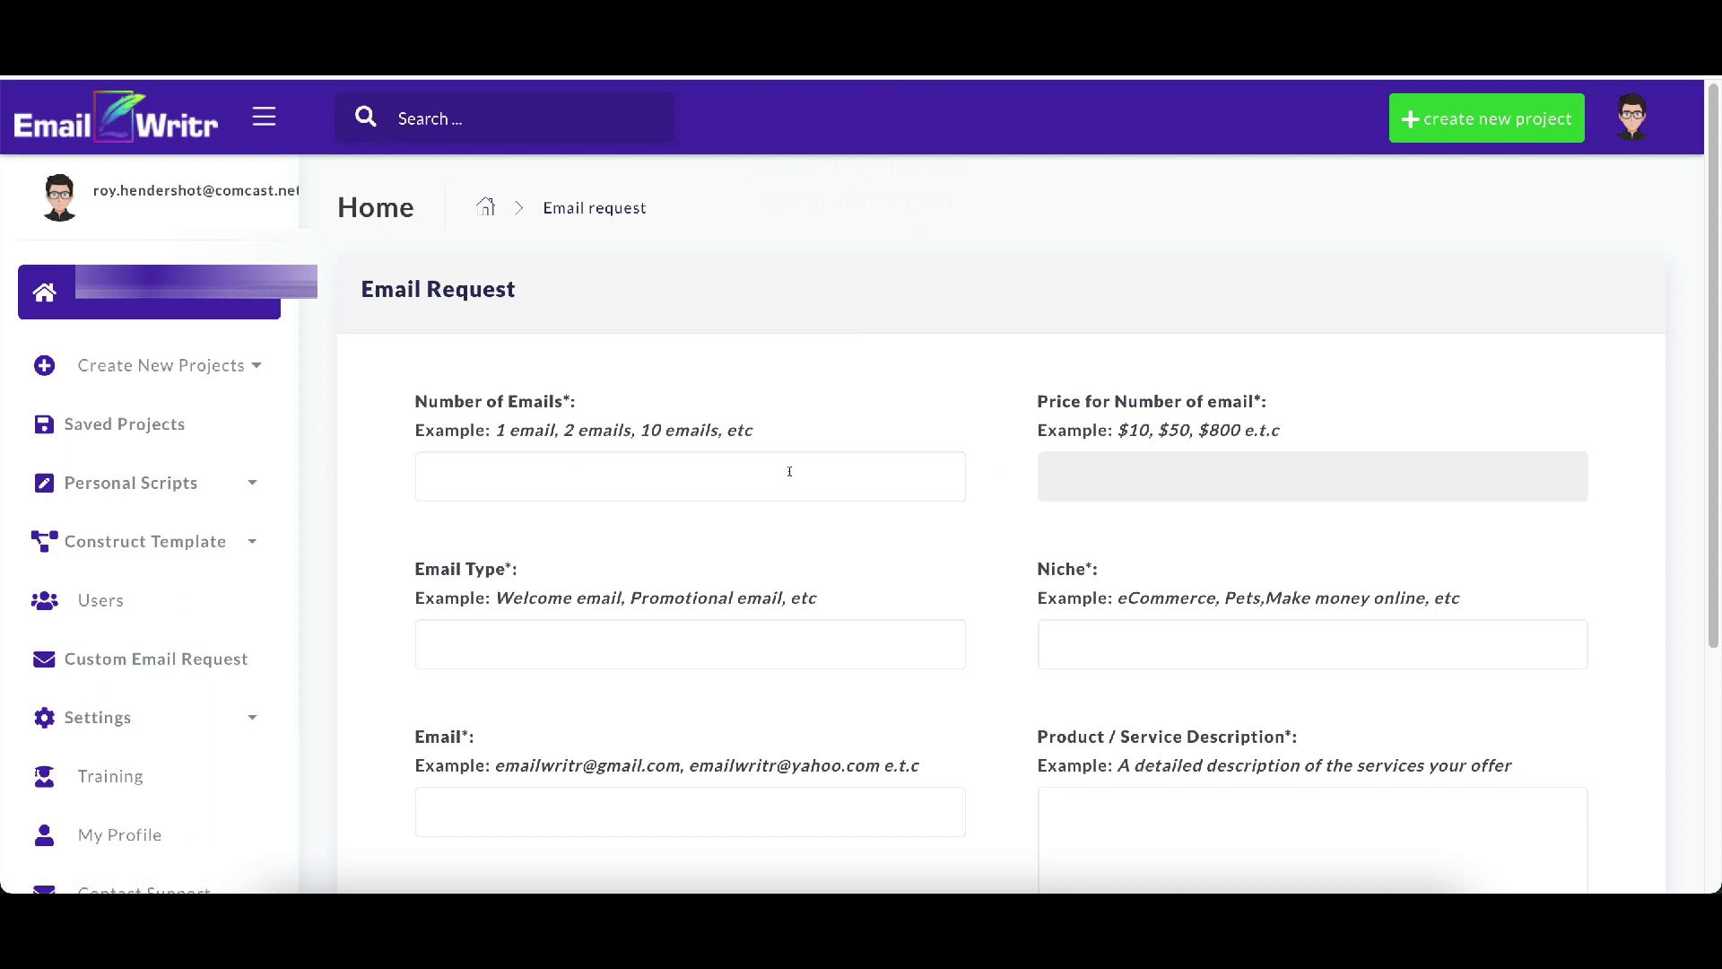
scroll(538, 444, down, 1)
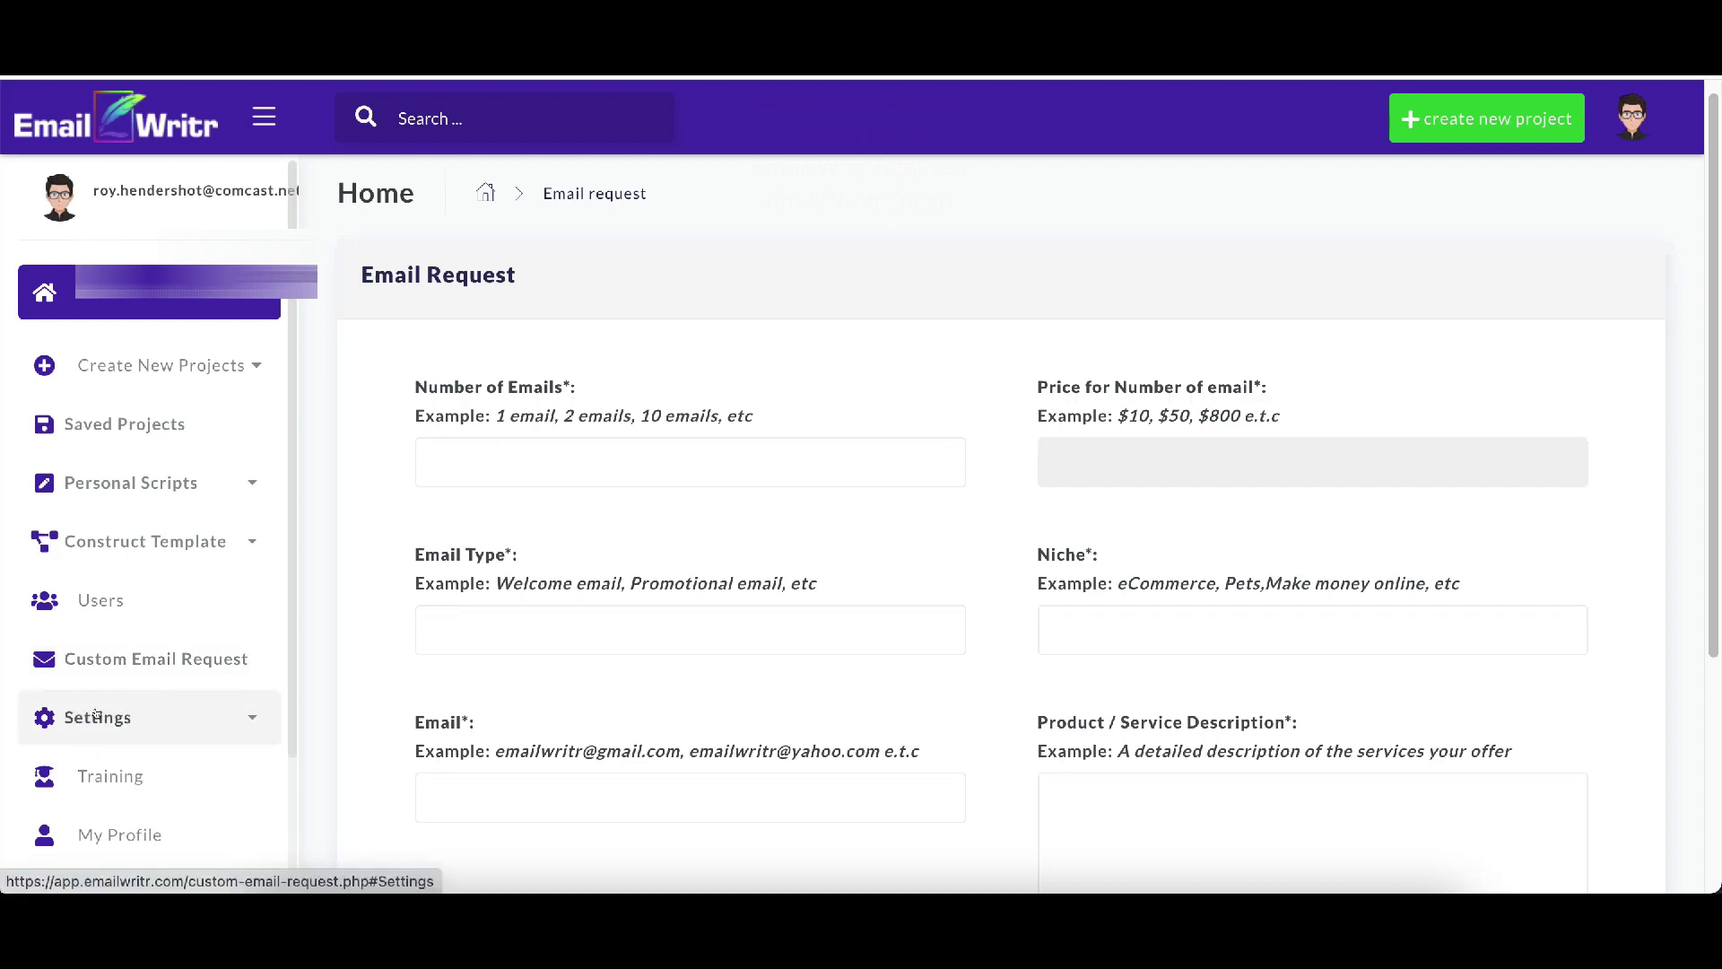
- Go to the Training Videos page and expand Create New Projects to list its options
click(117, 777)
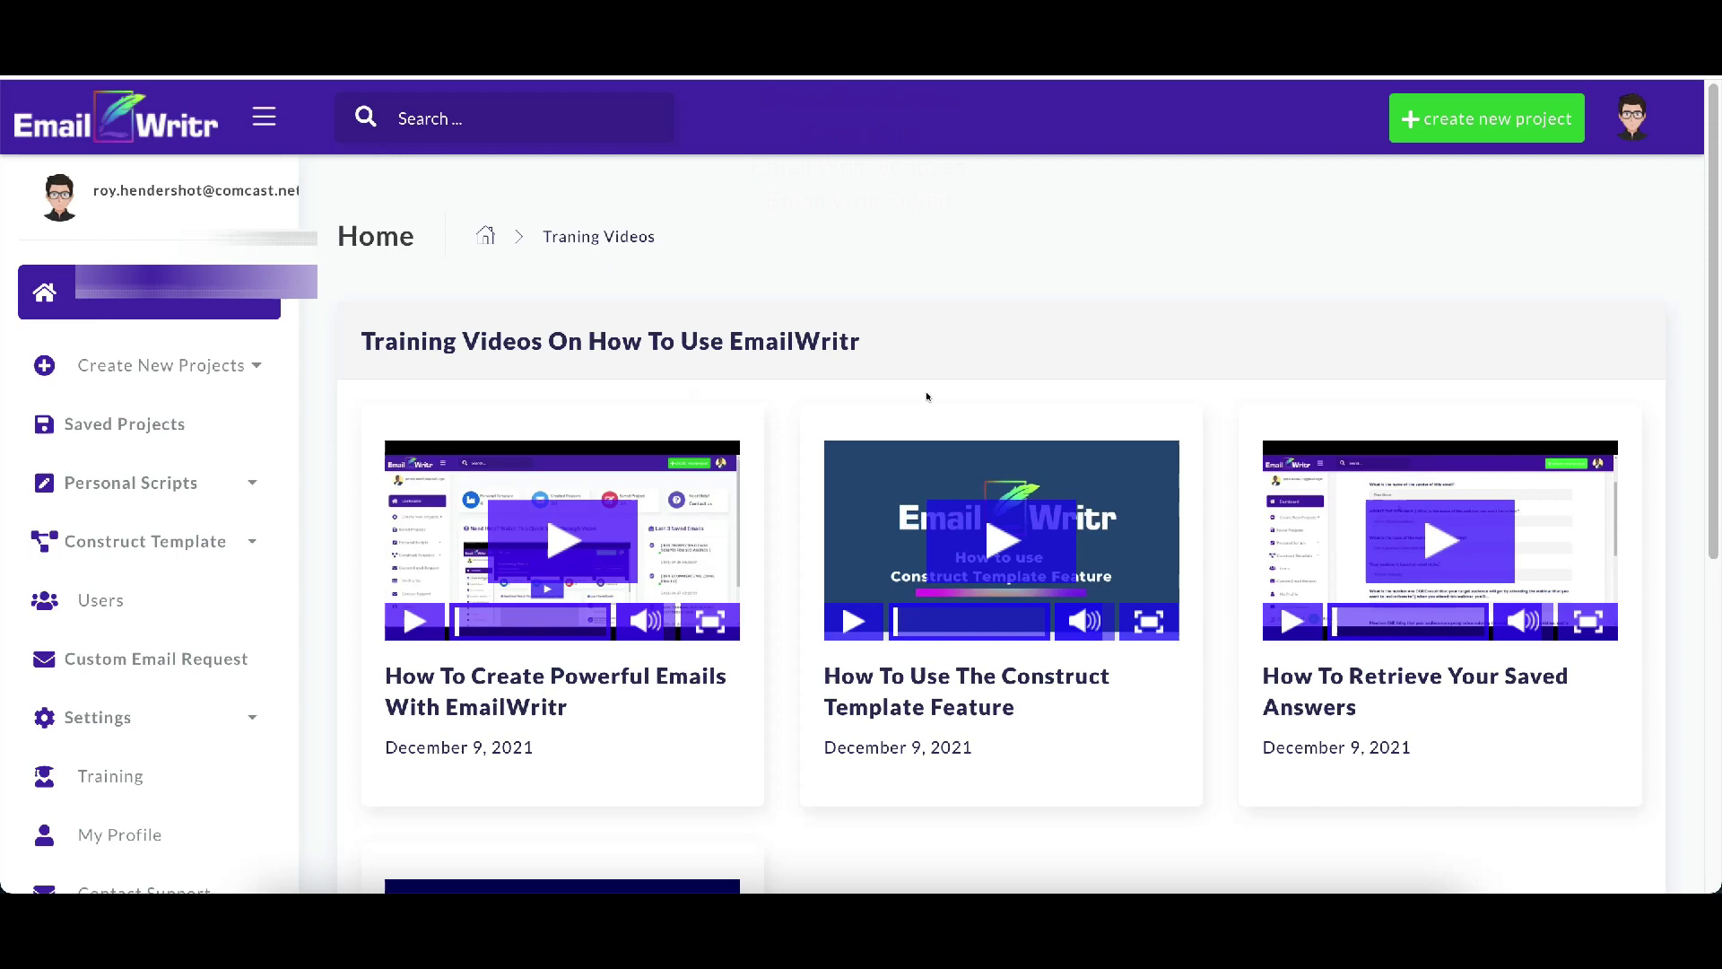
scroll(780, 489, down, 5)
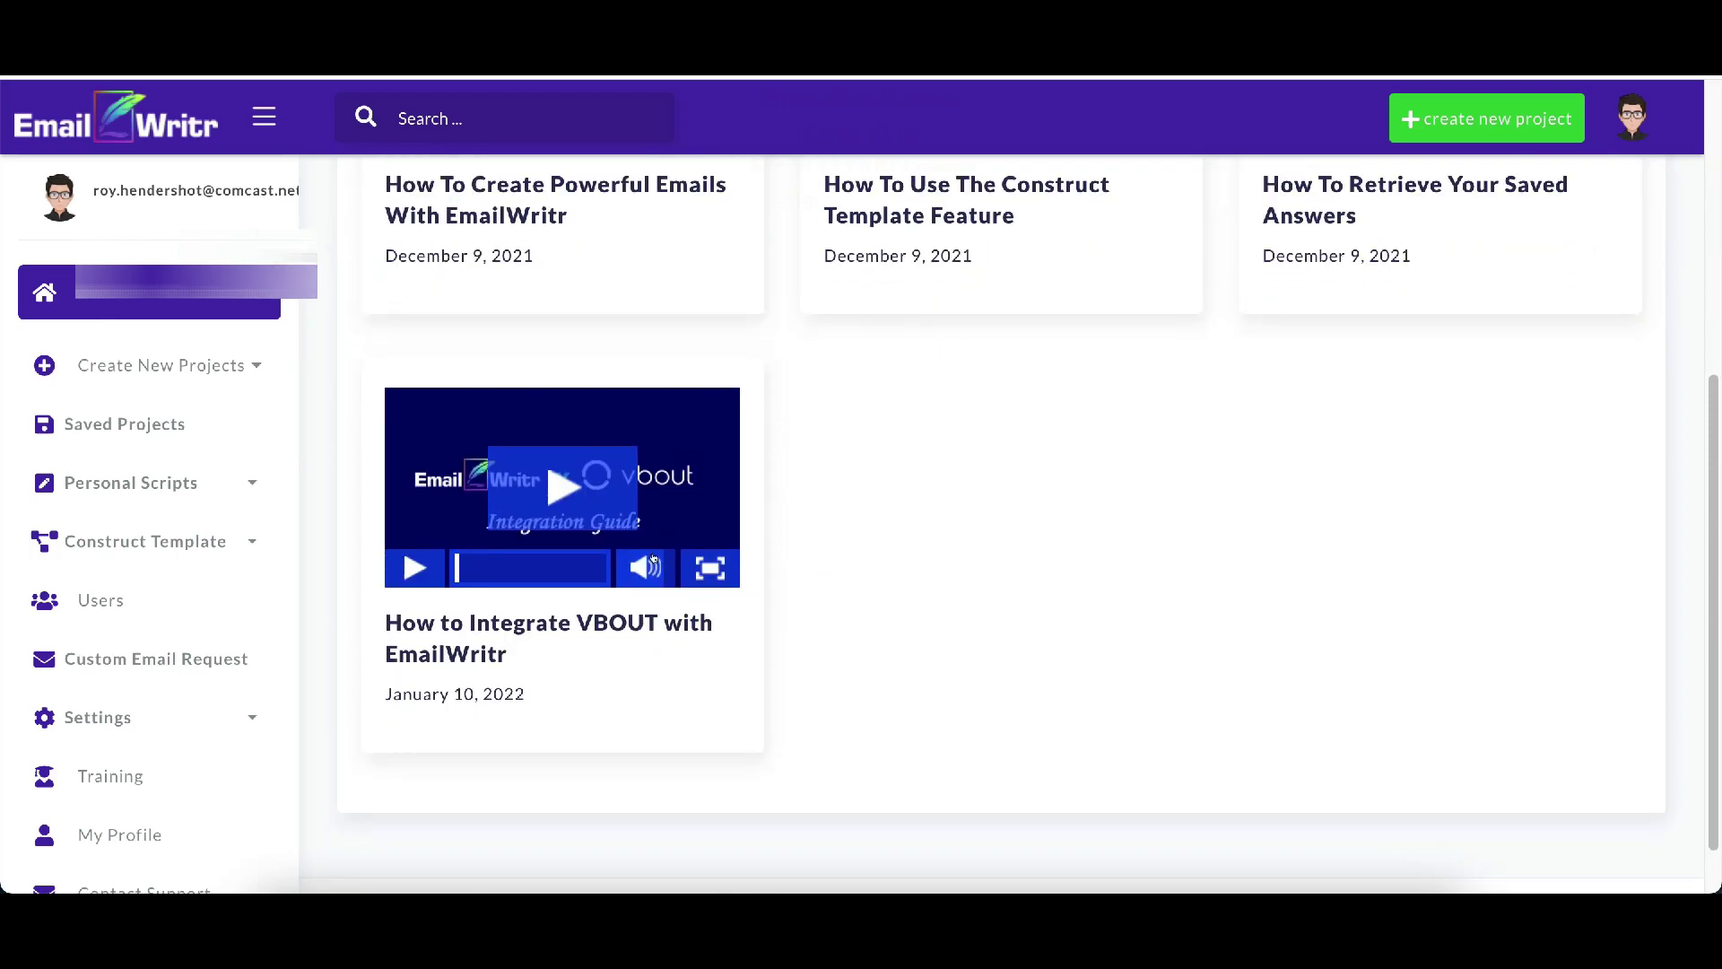
scroll(180, 543, down, 1)
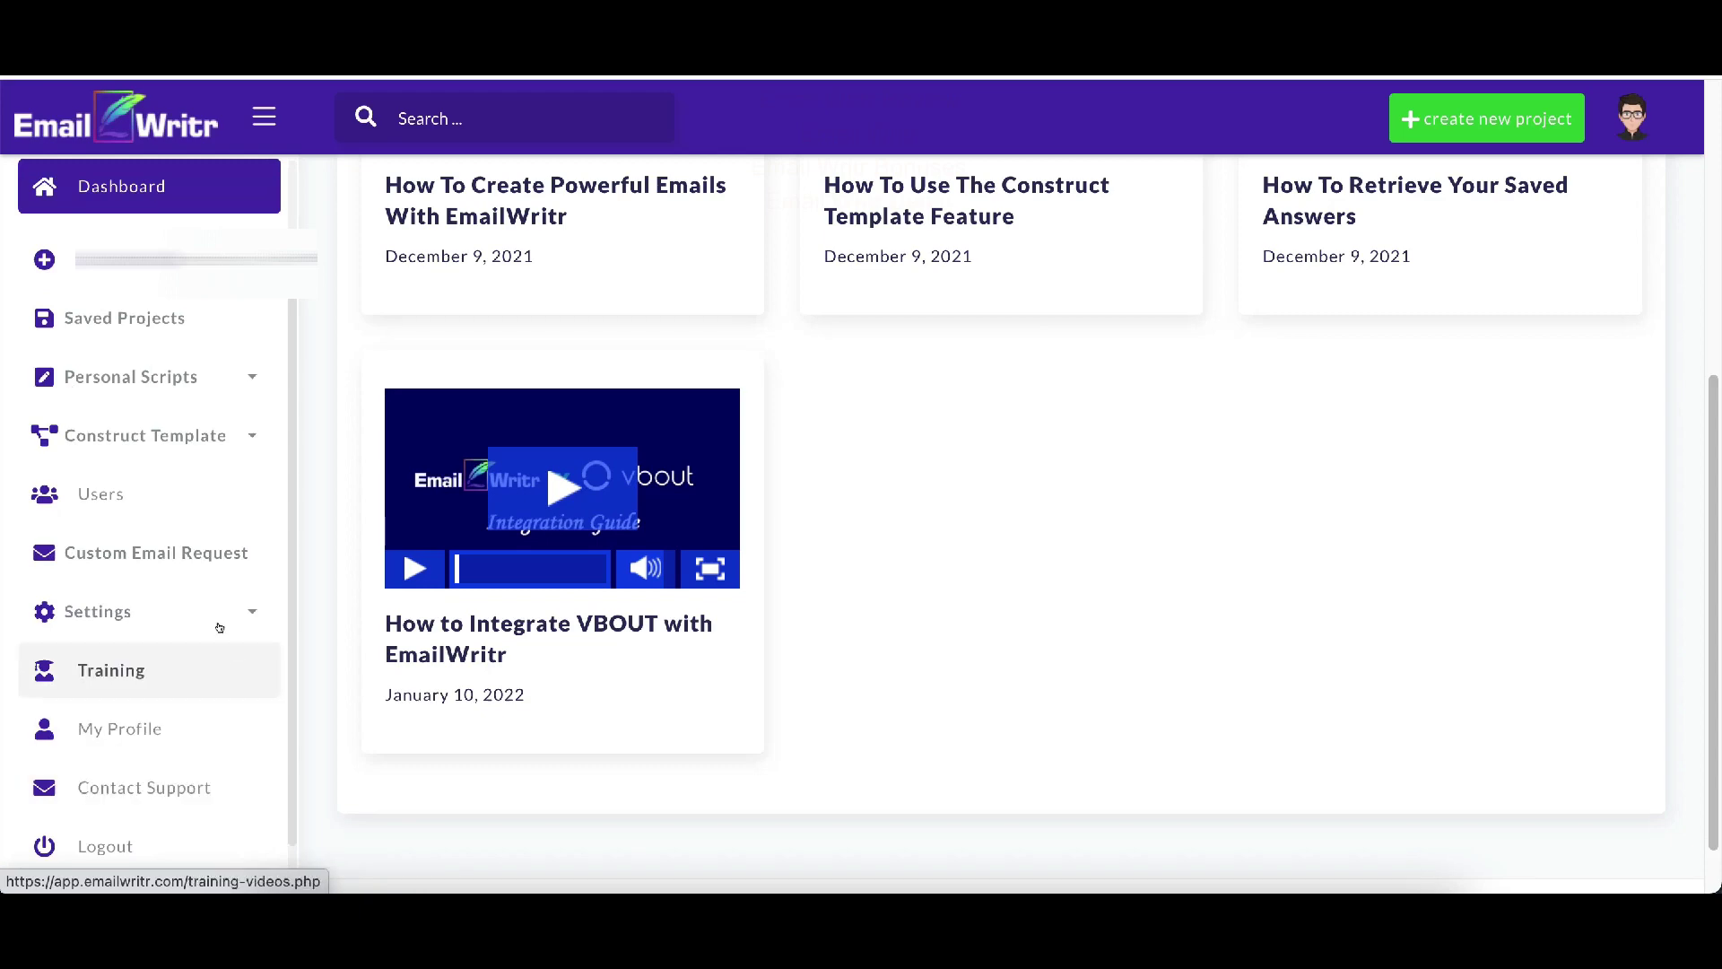
scroll(198, 634, up, 1)
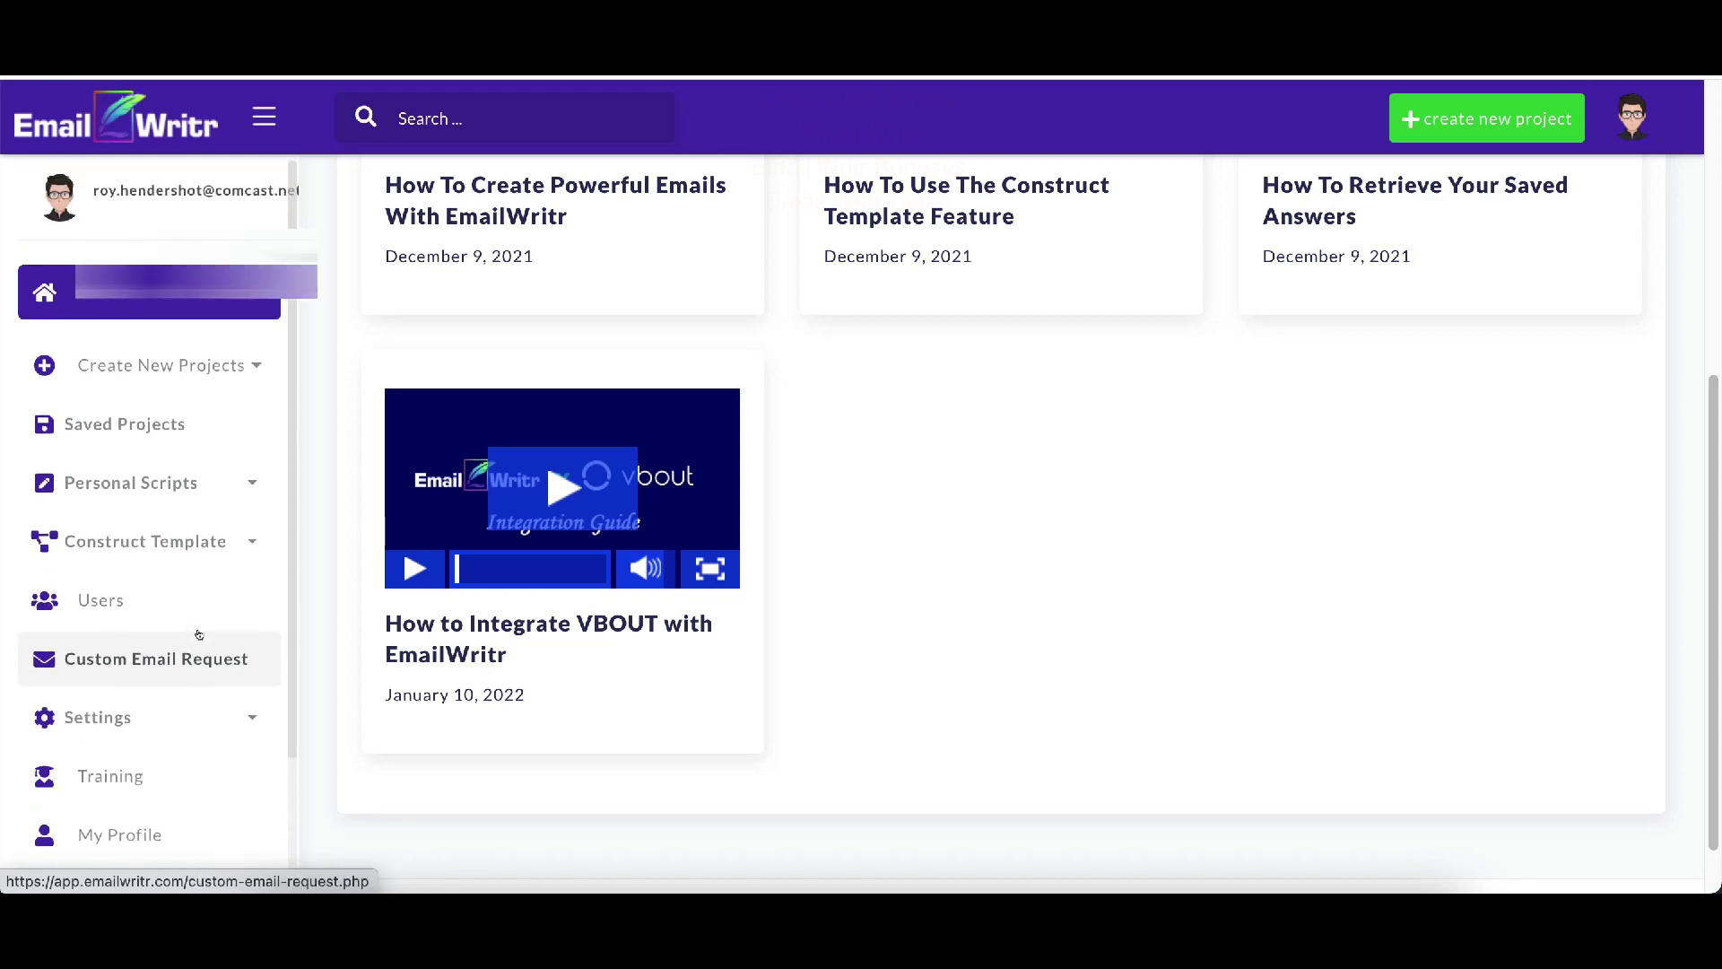
scroll(754, 350, up, 5)
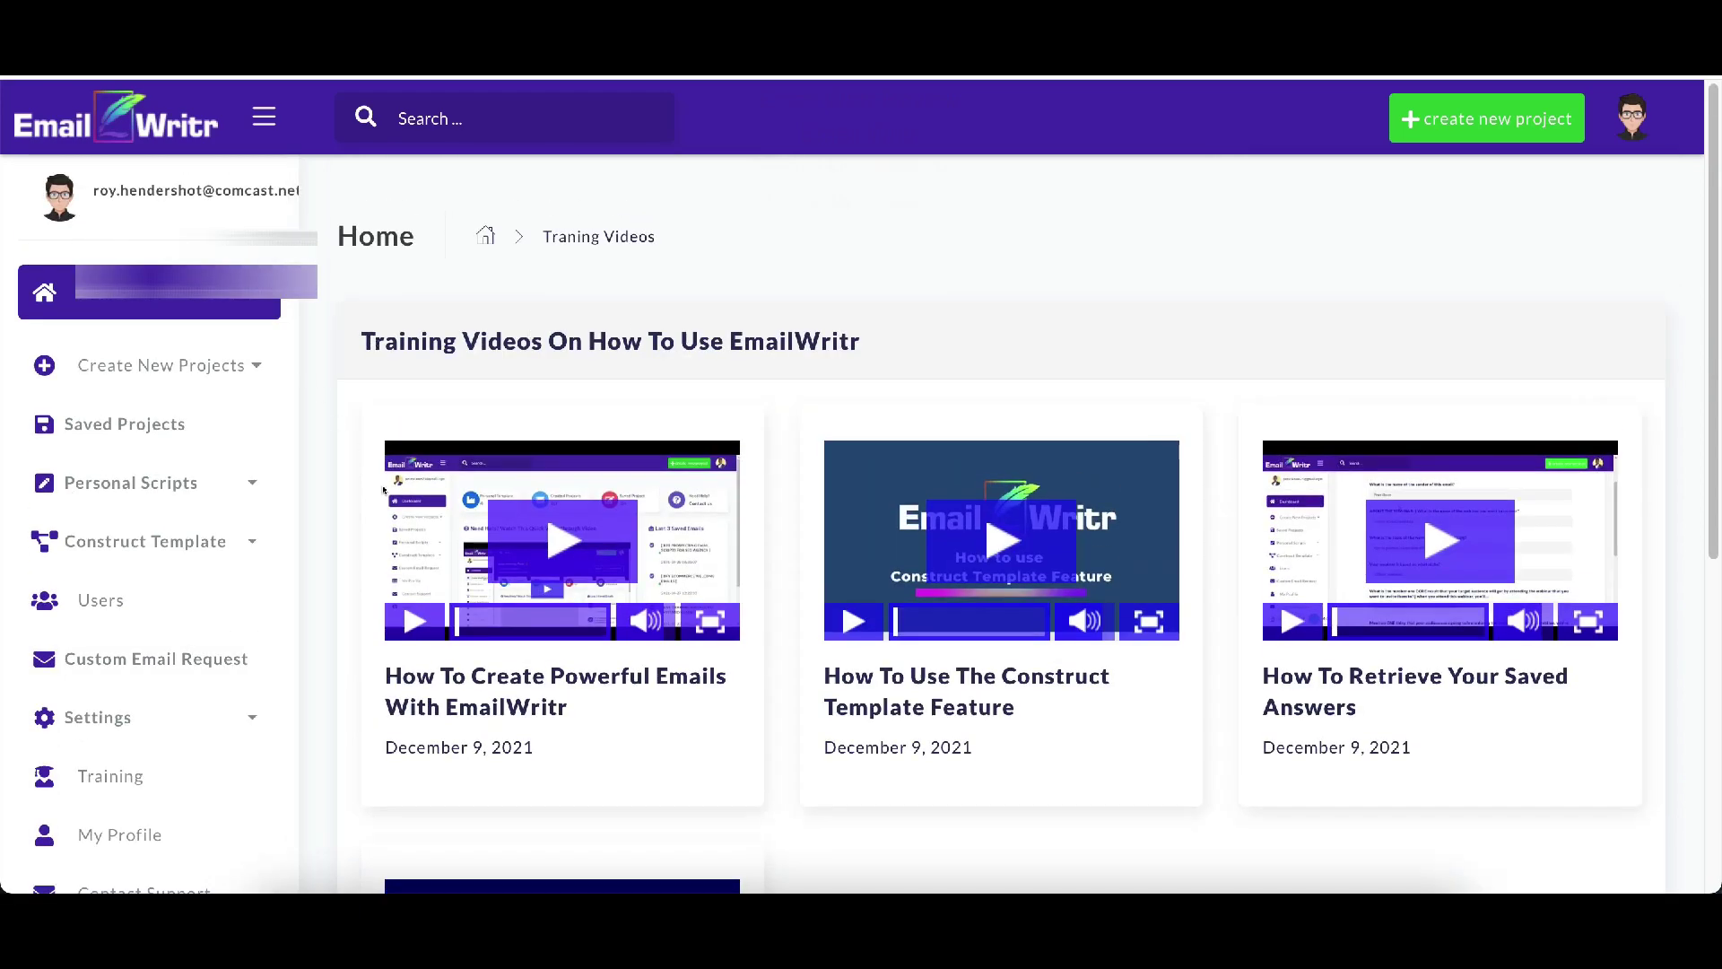
click(155, 369)
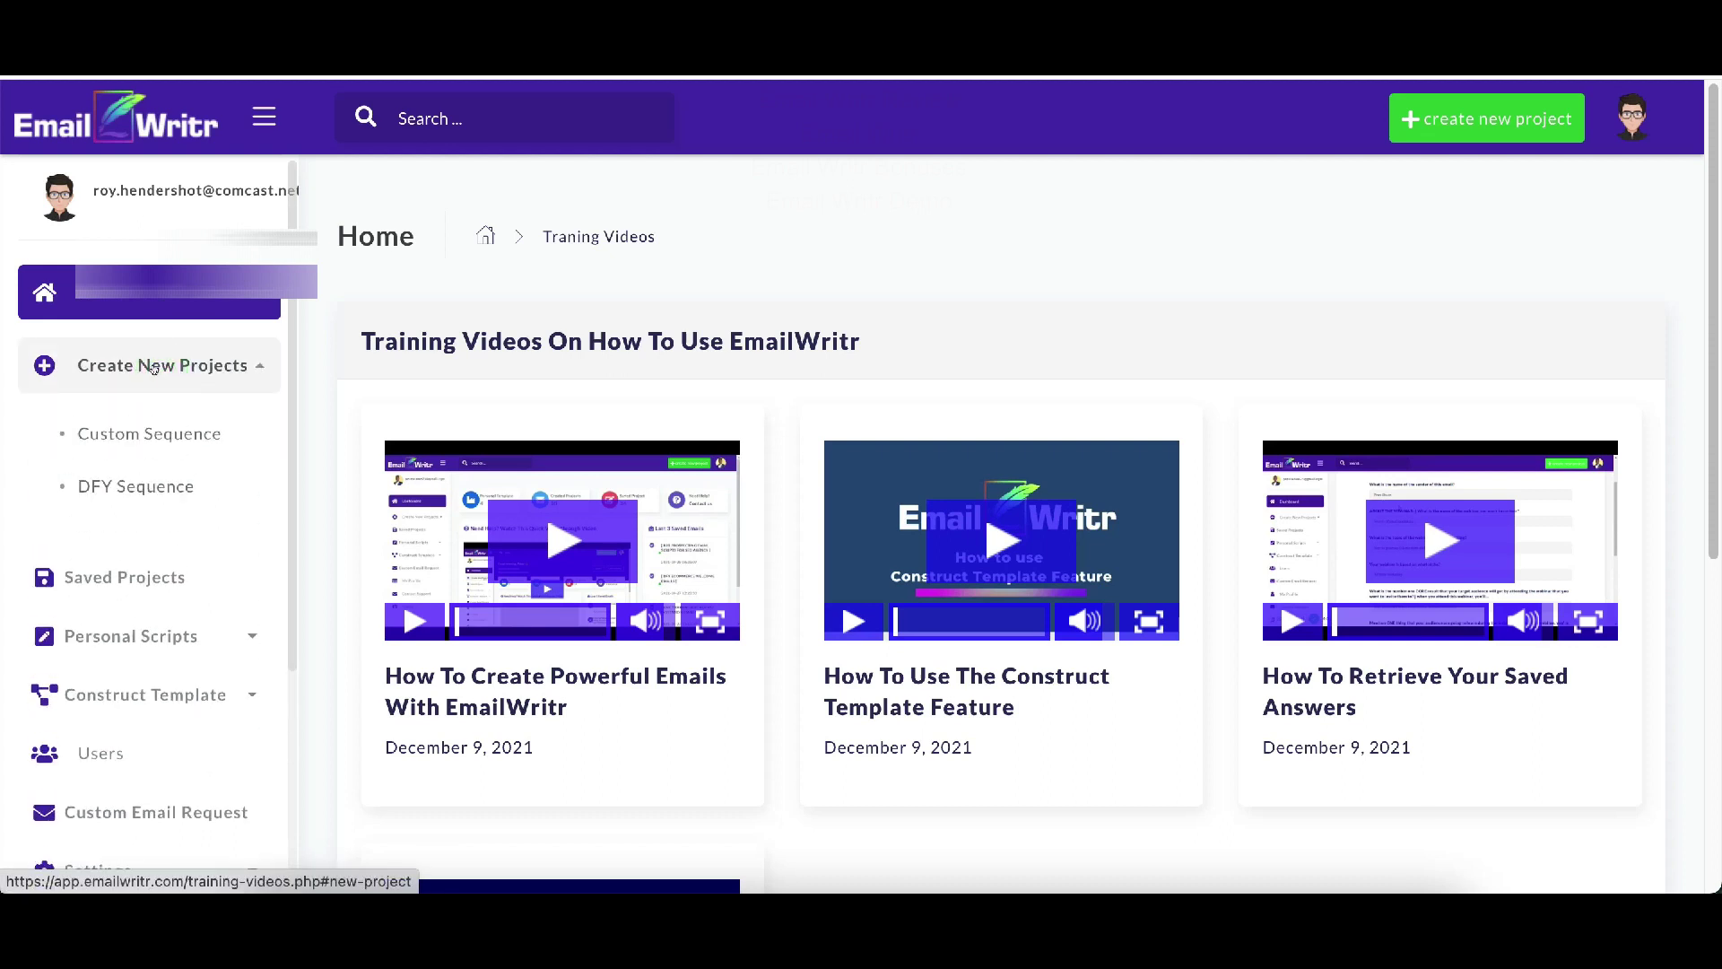
- Start a Custom Sequence project and browse industry cards such as SAAS, Webinar, eCommerce and B2B agency
click(150, 437)
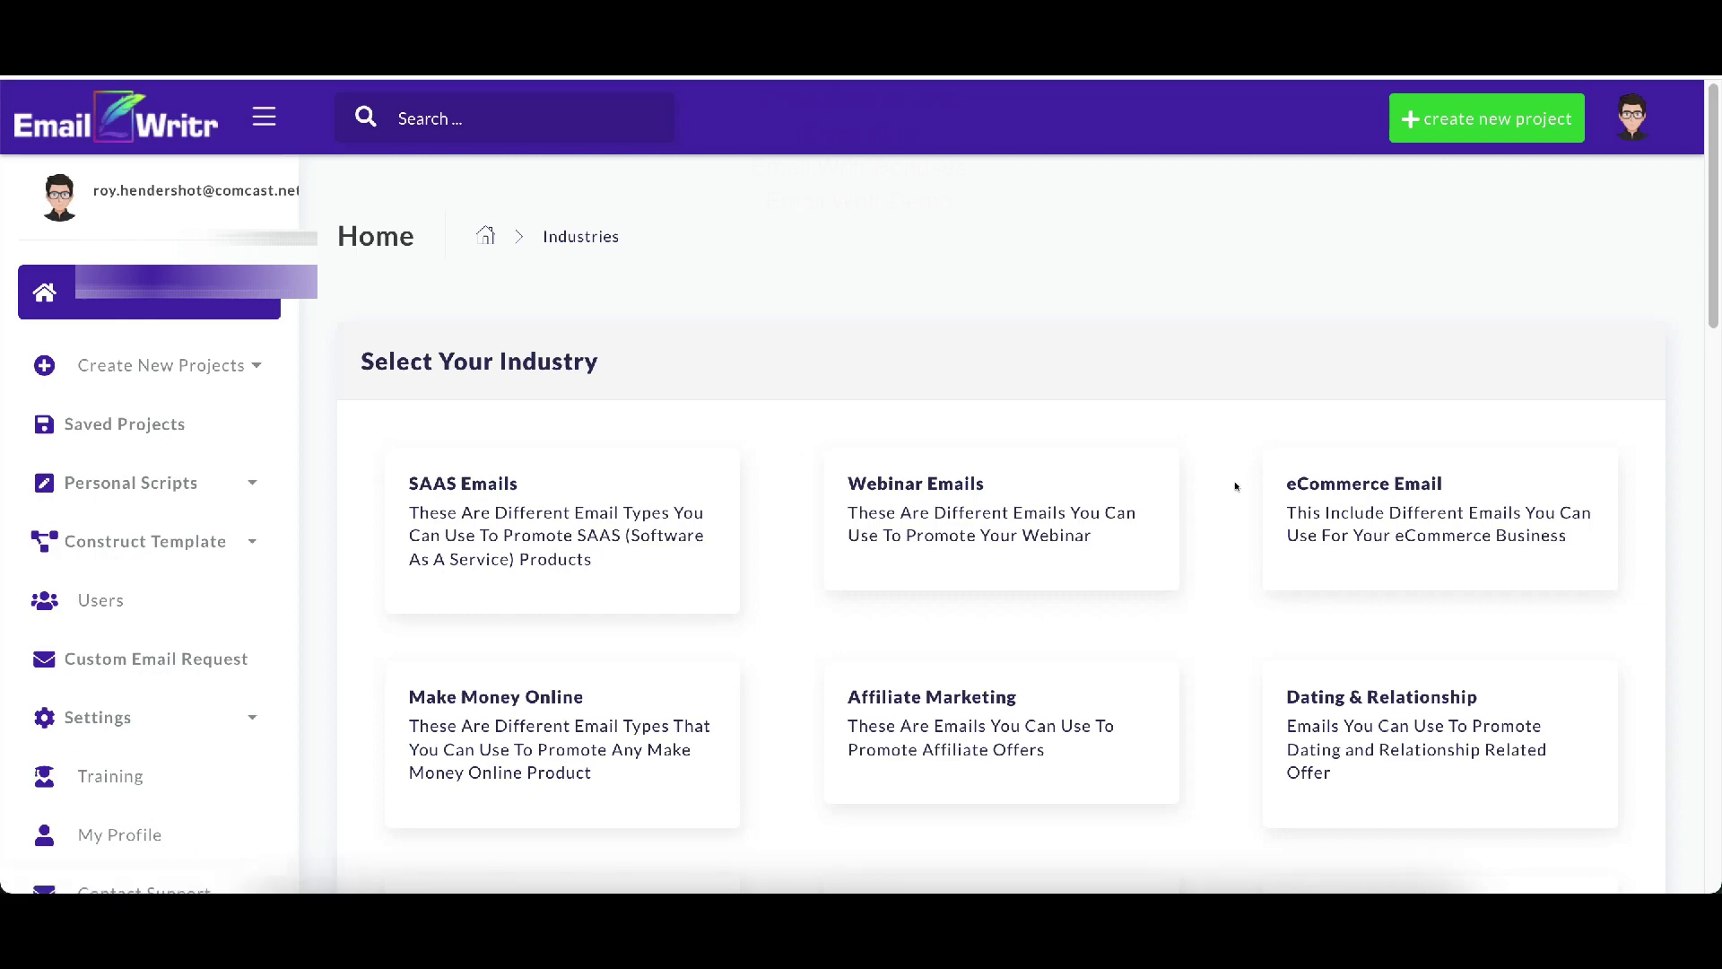
scroll(1238, 492, down, 4)
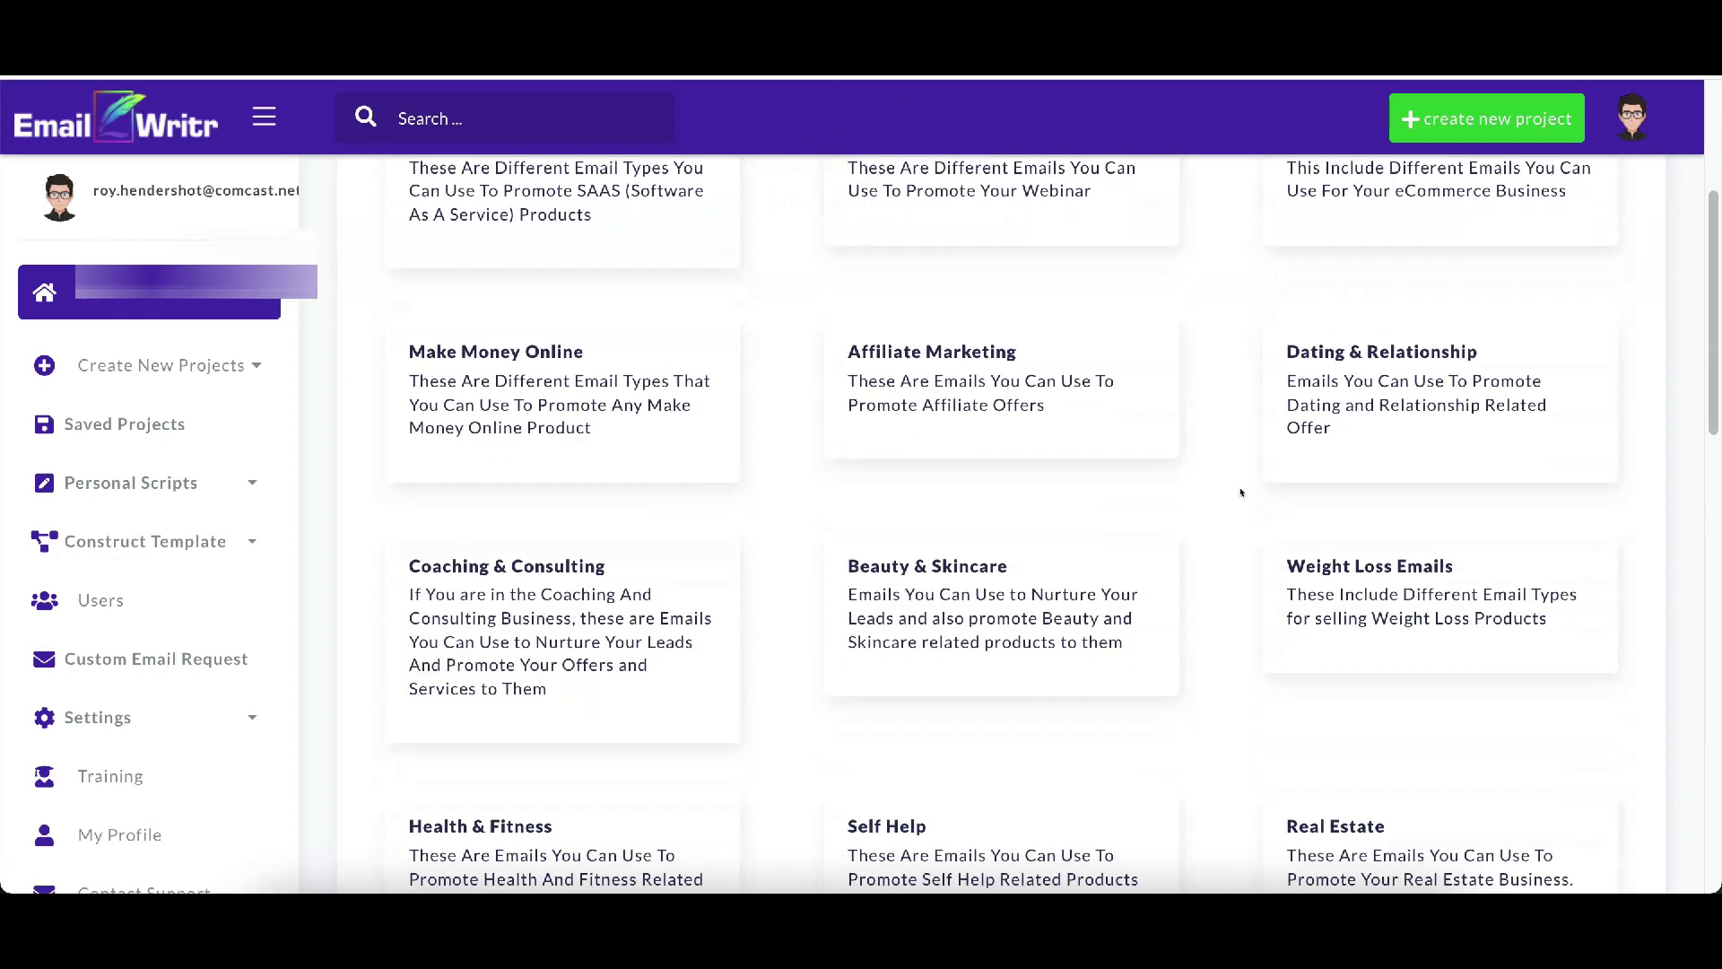
scroll(1241, 492, up, 3)
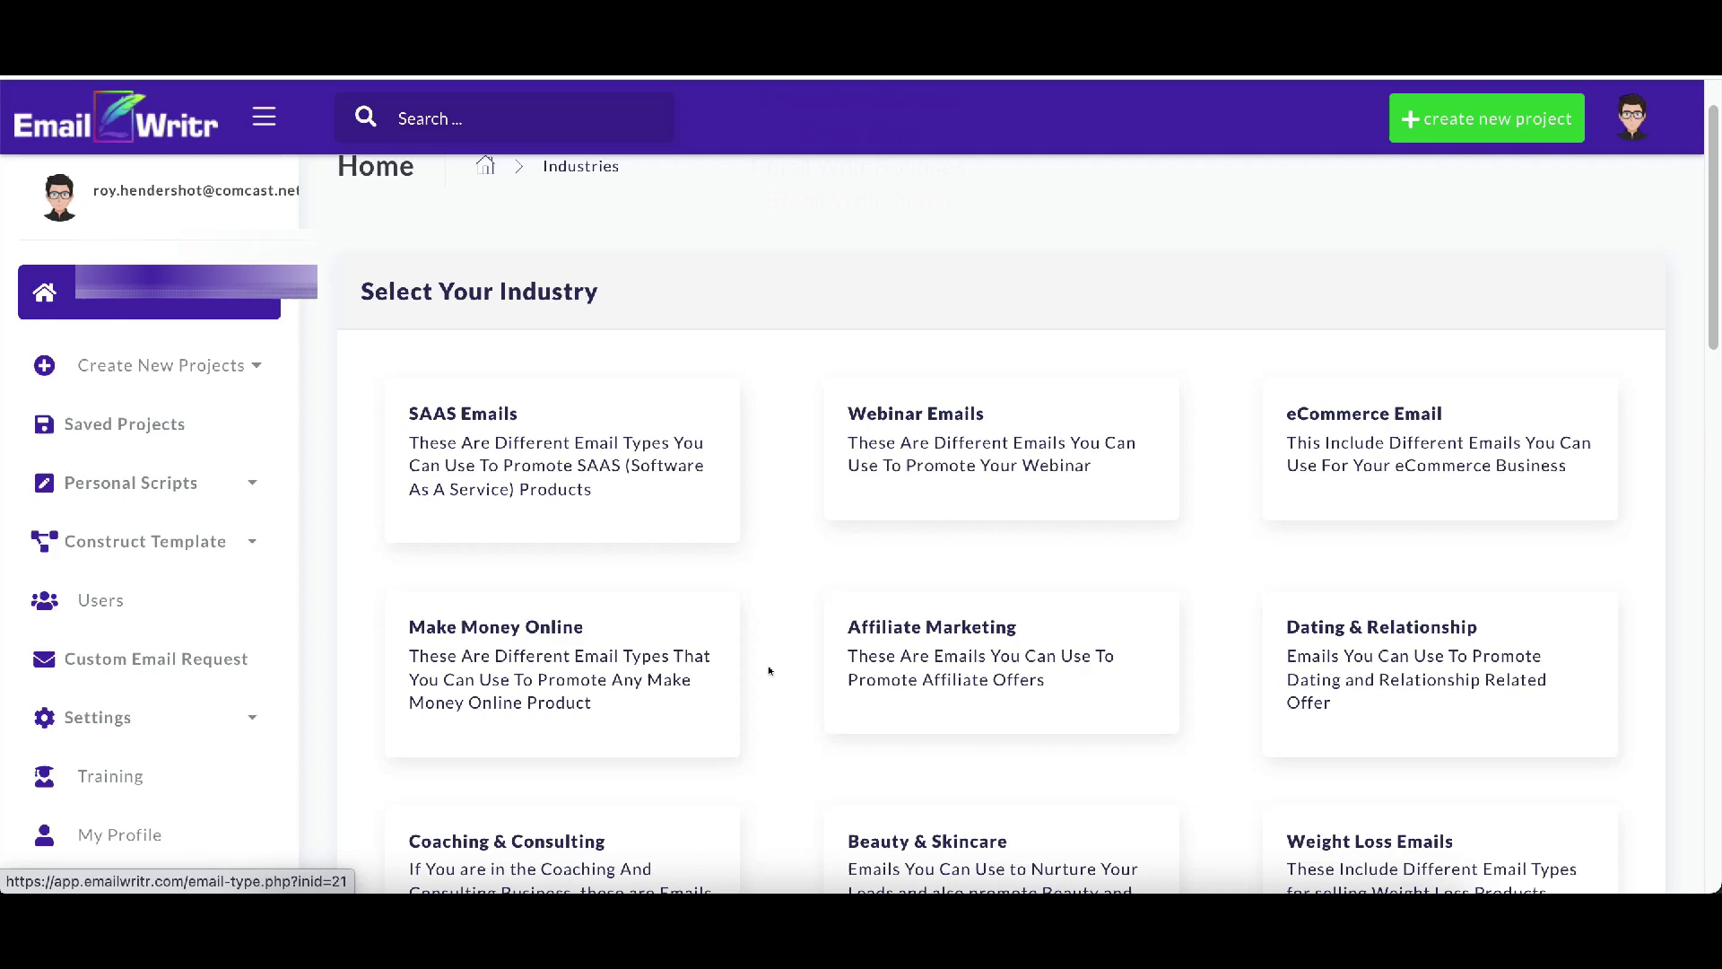
scroll(1373, 619, down, 1)
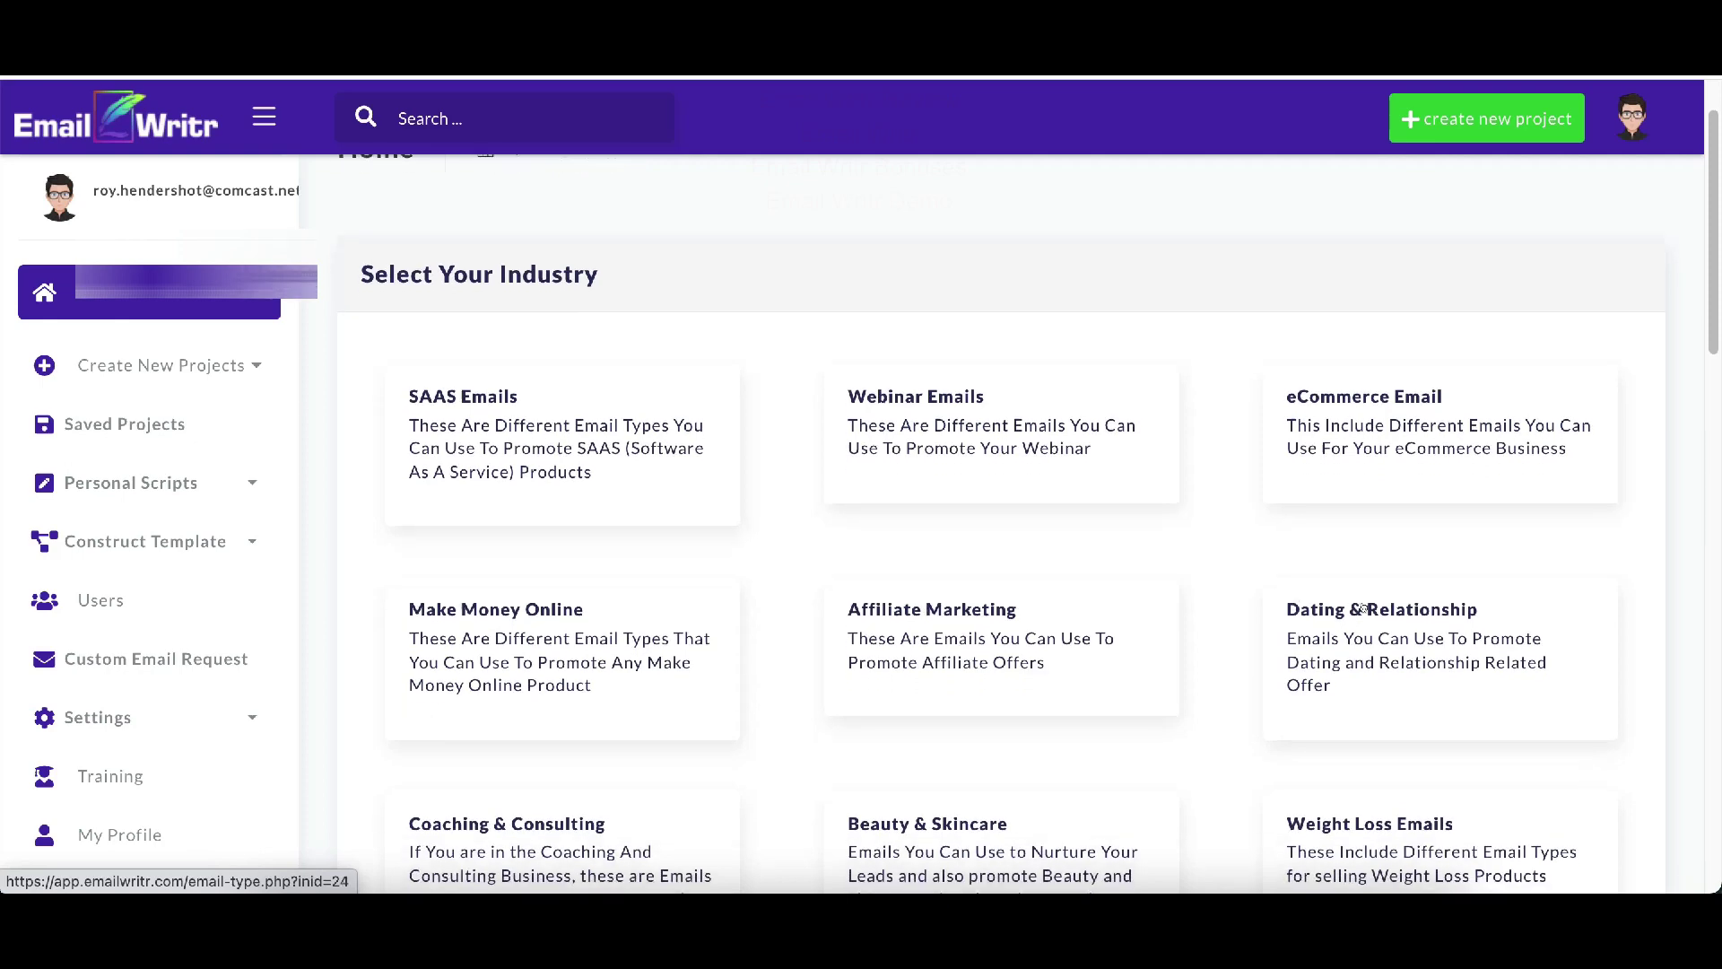
scroll(1336, 607, down, 5)
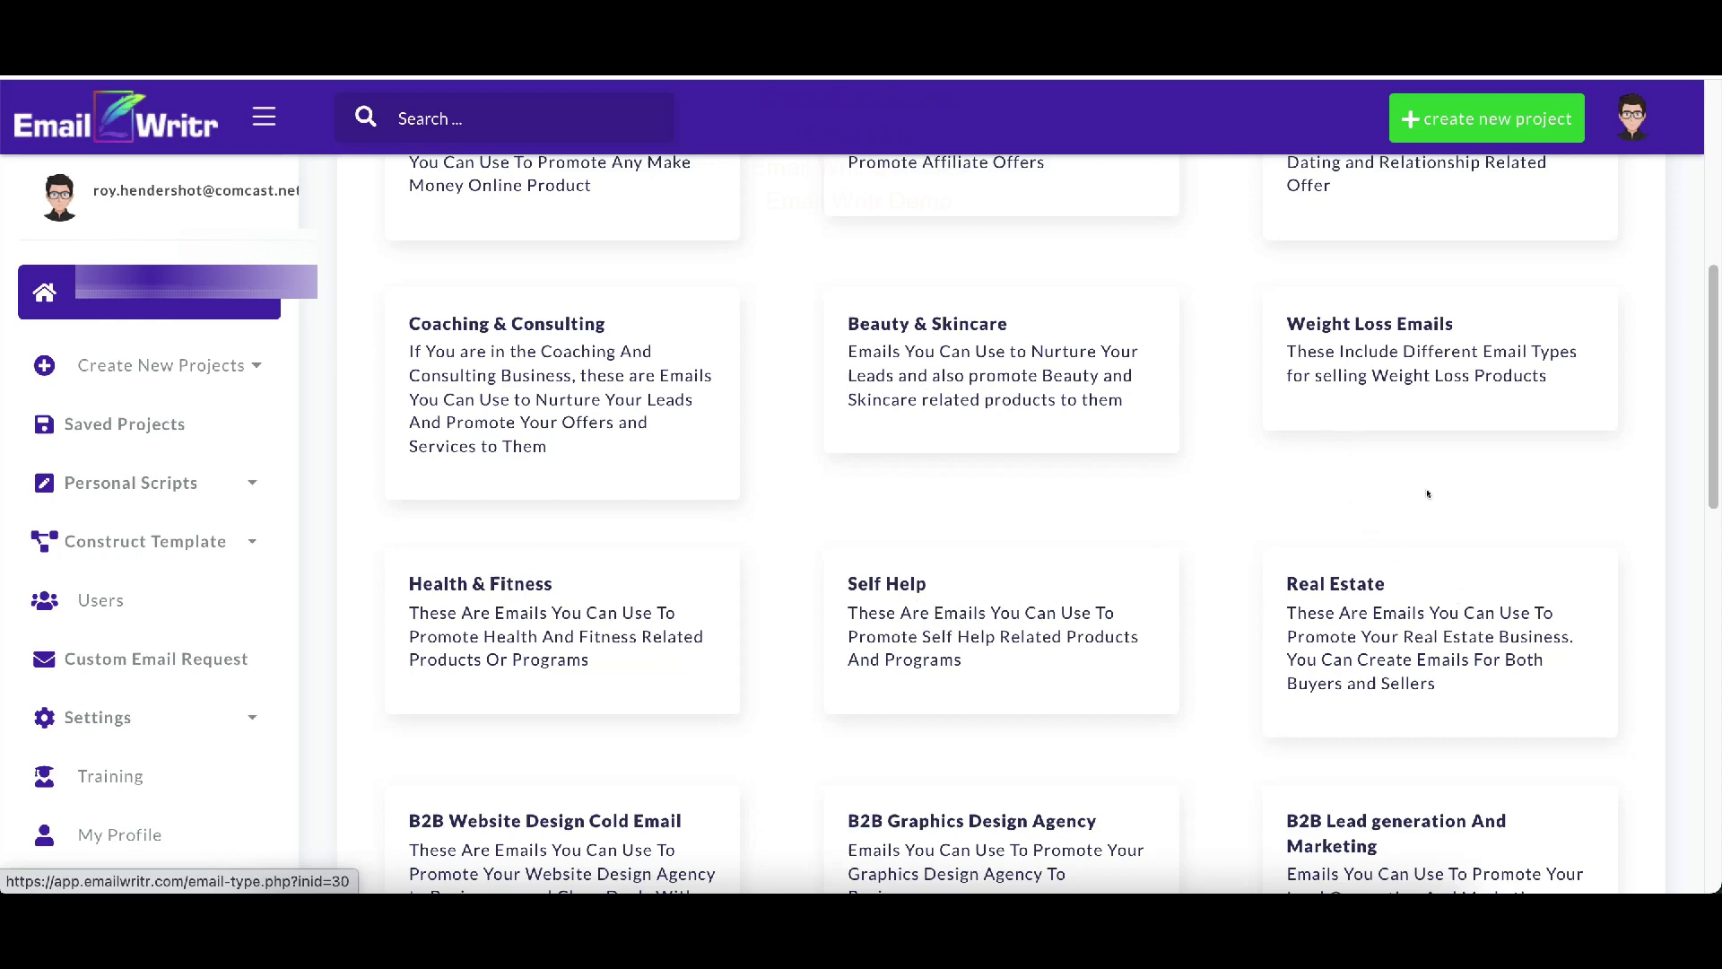
scroll(1426, 493, down, 2)
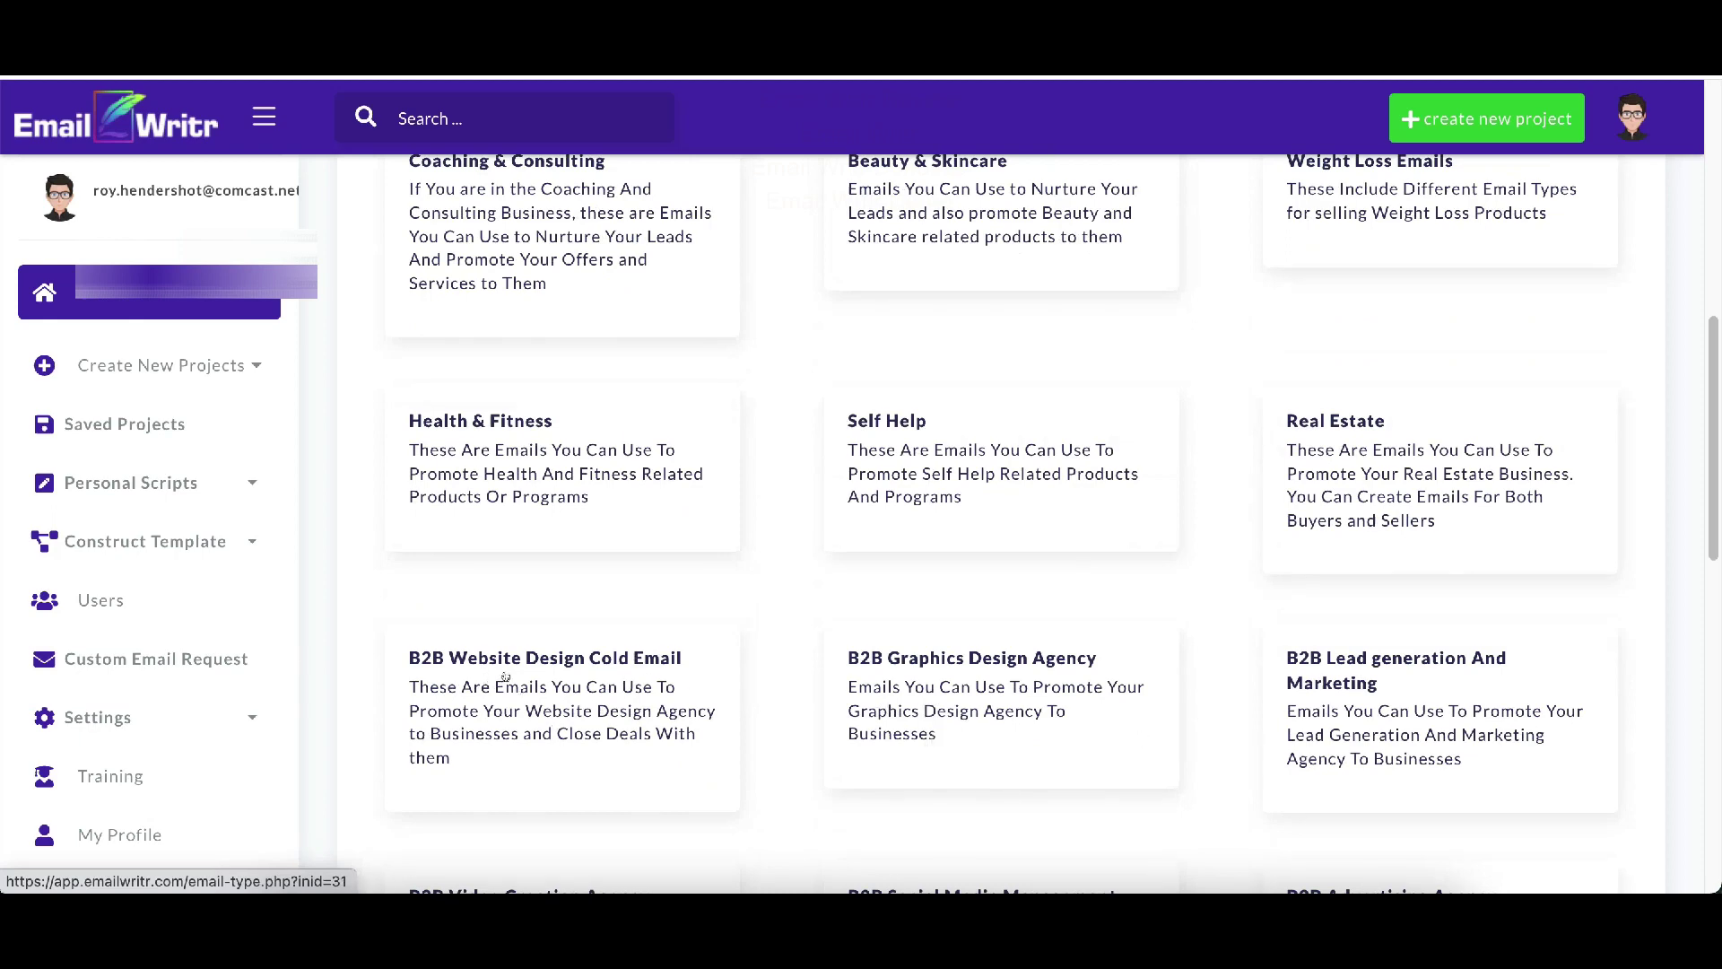
scroll(1445, 655, down, 4)
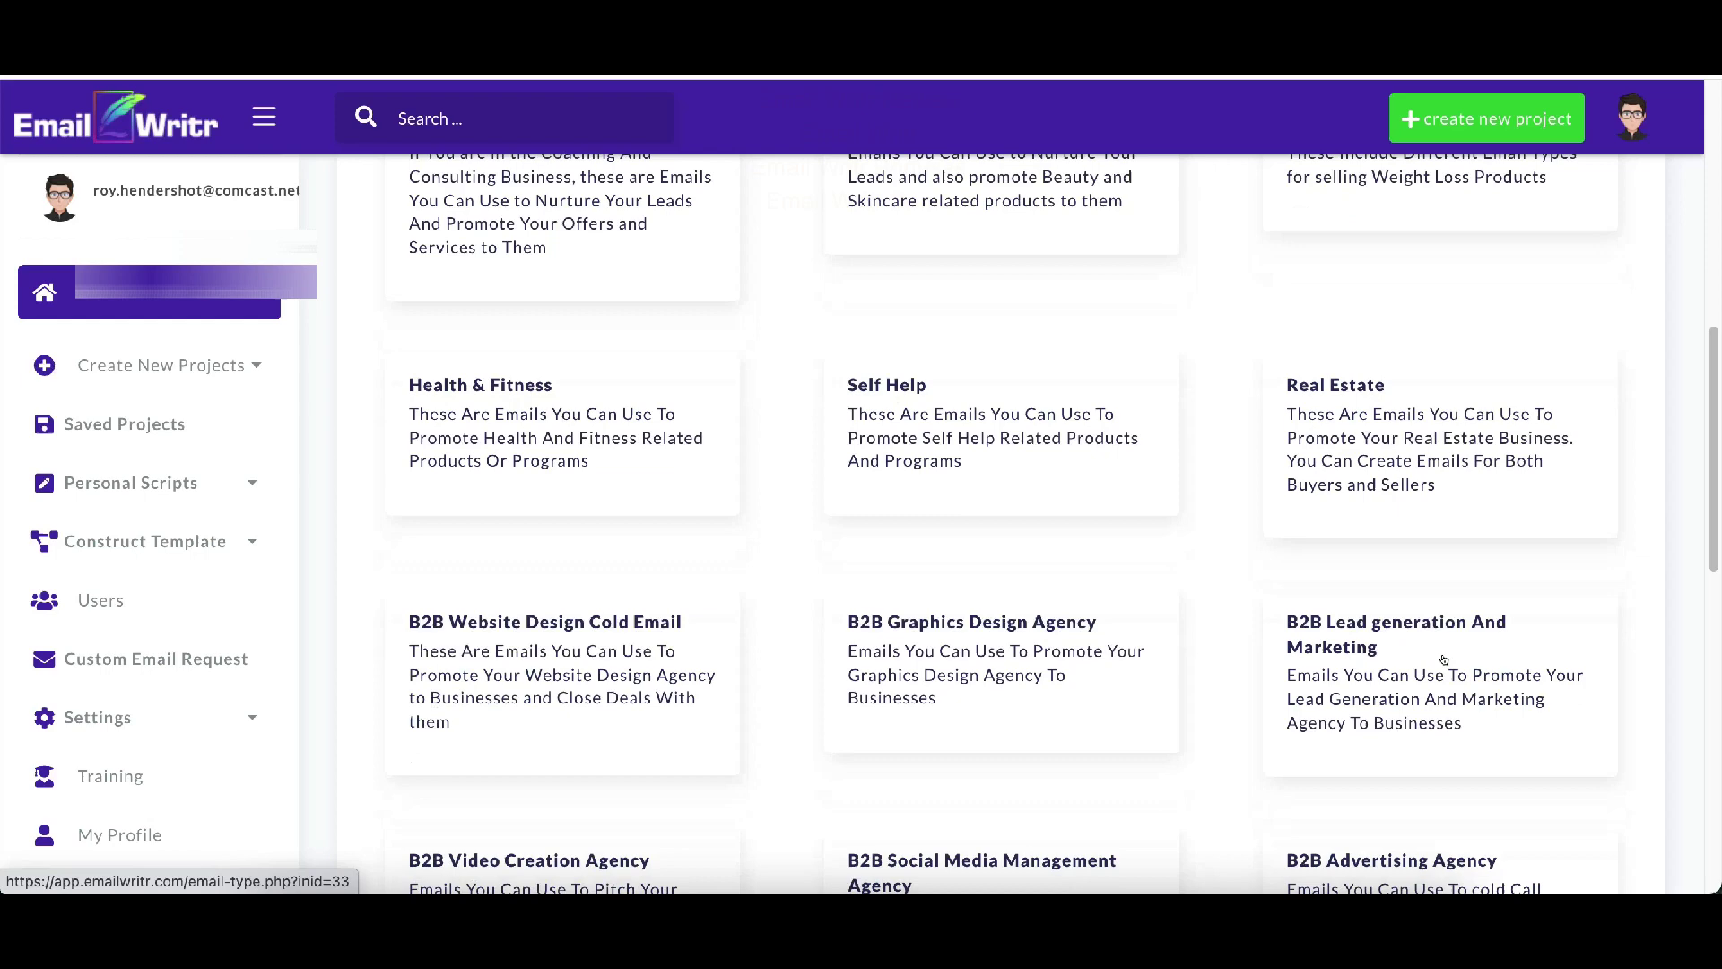
scroll(571, 633, down, 4)
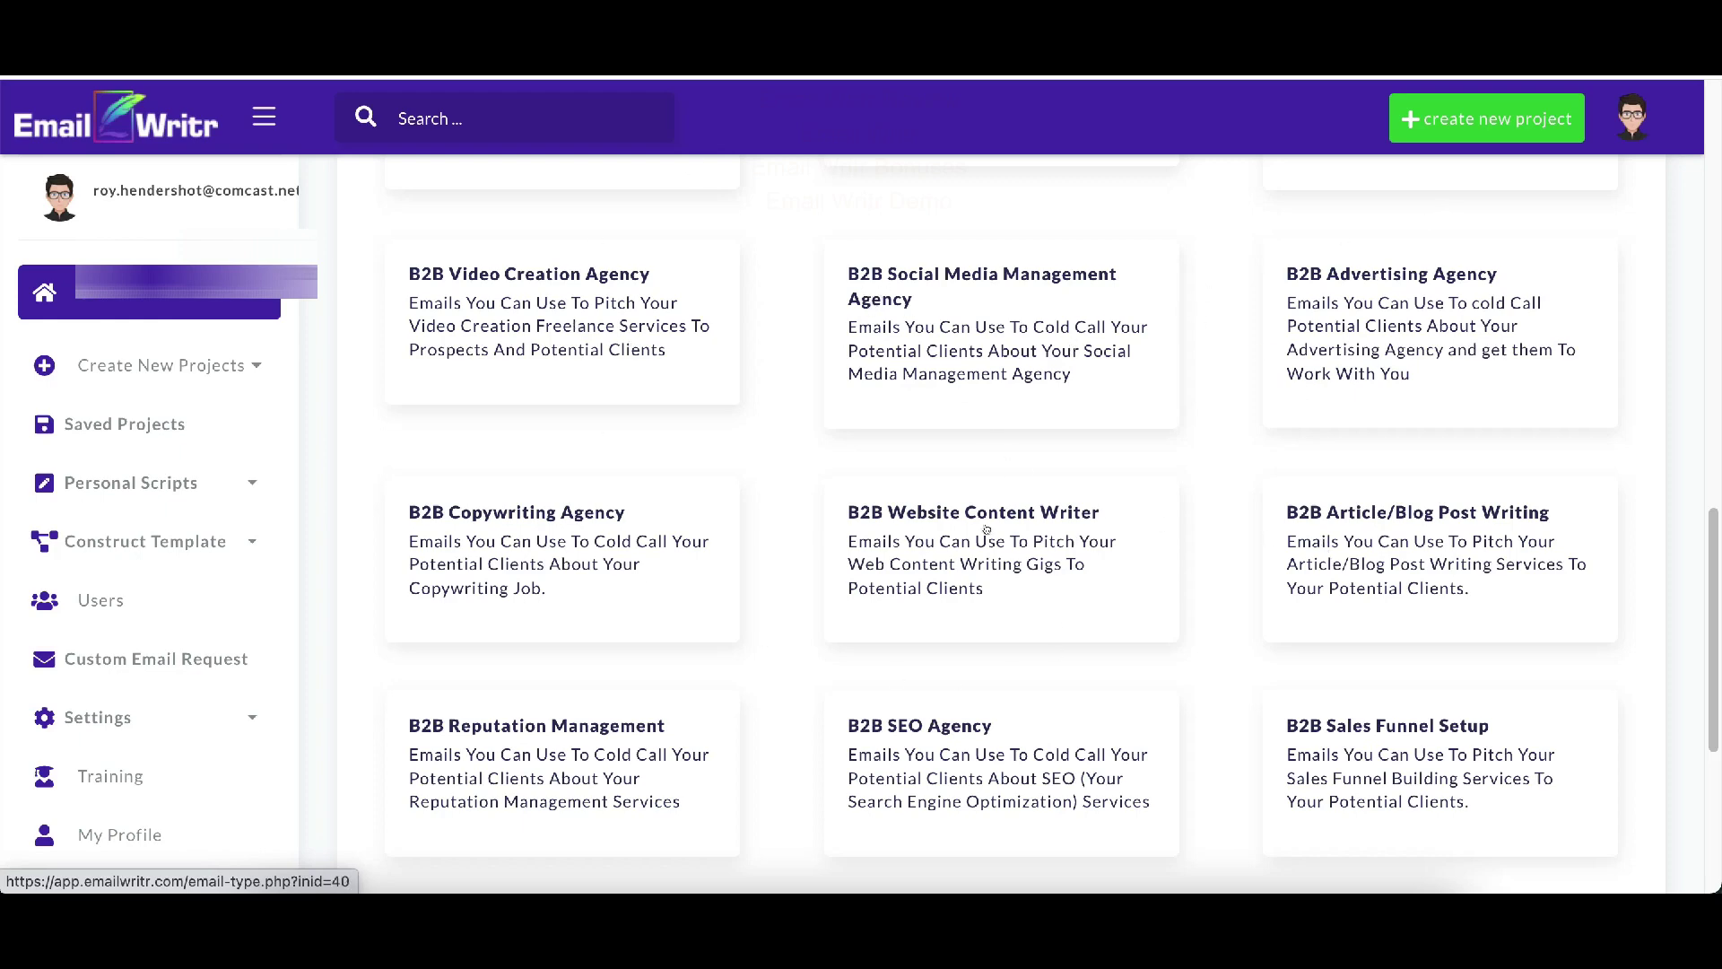
scroll(991, 527, down, 1)
scroll(991, 526, down, 5)
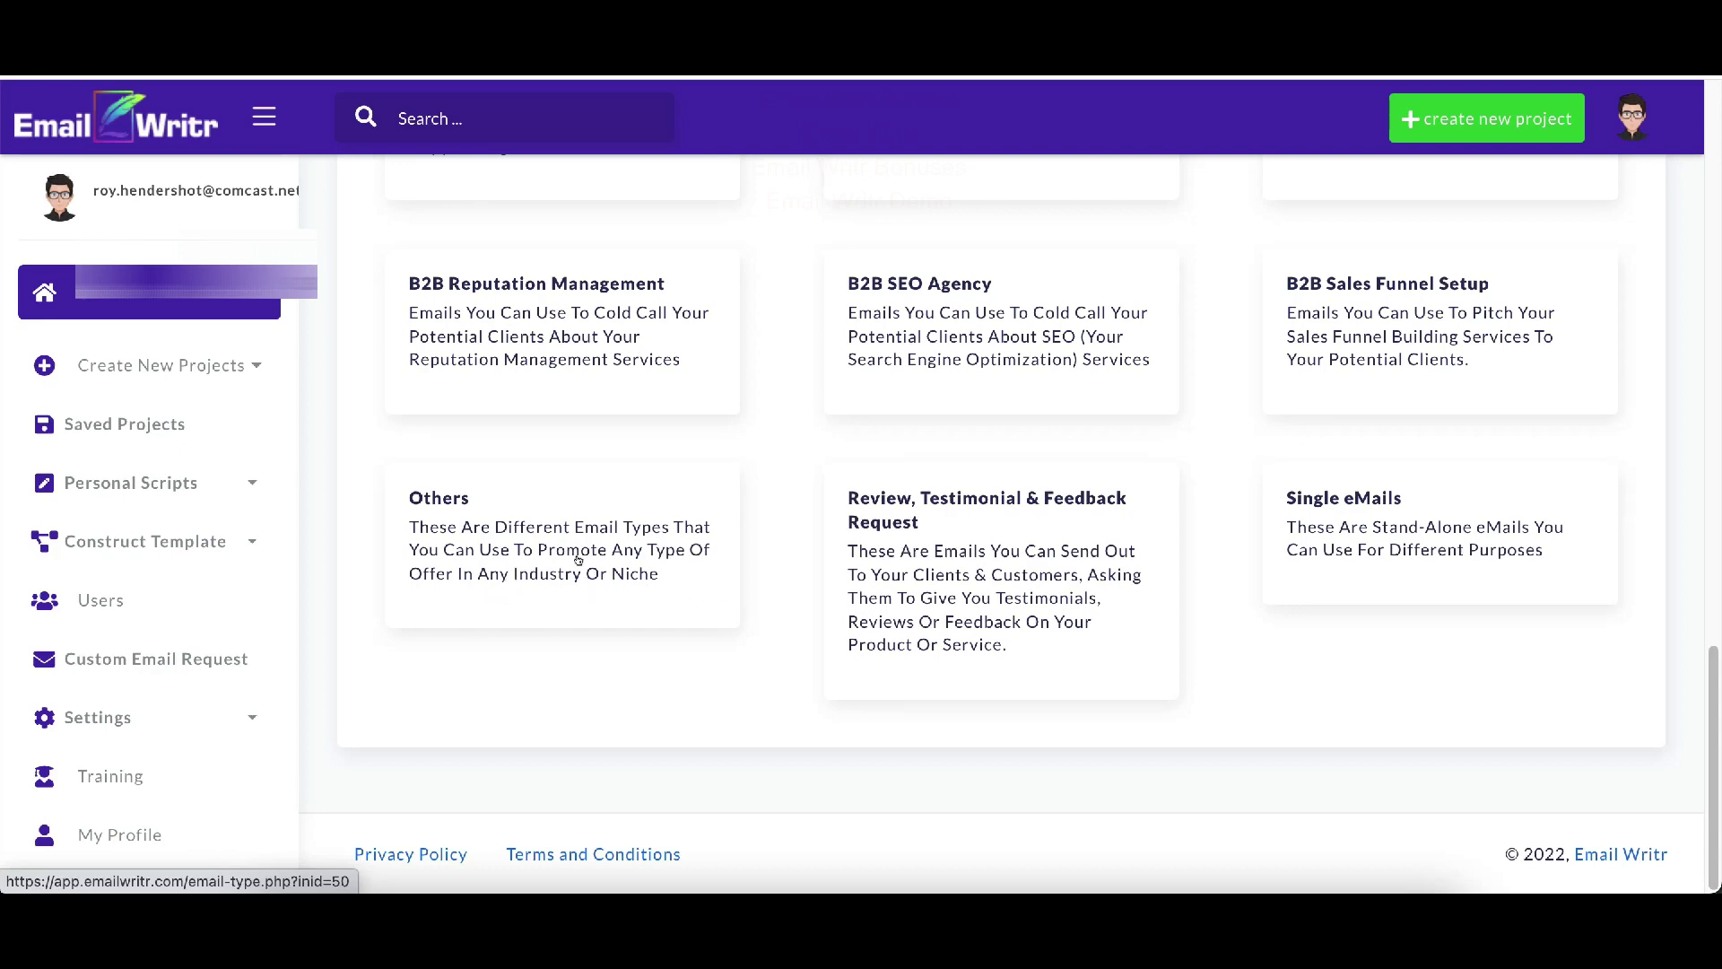
scroll(987, 436, up, 10)
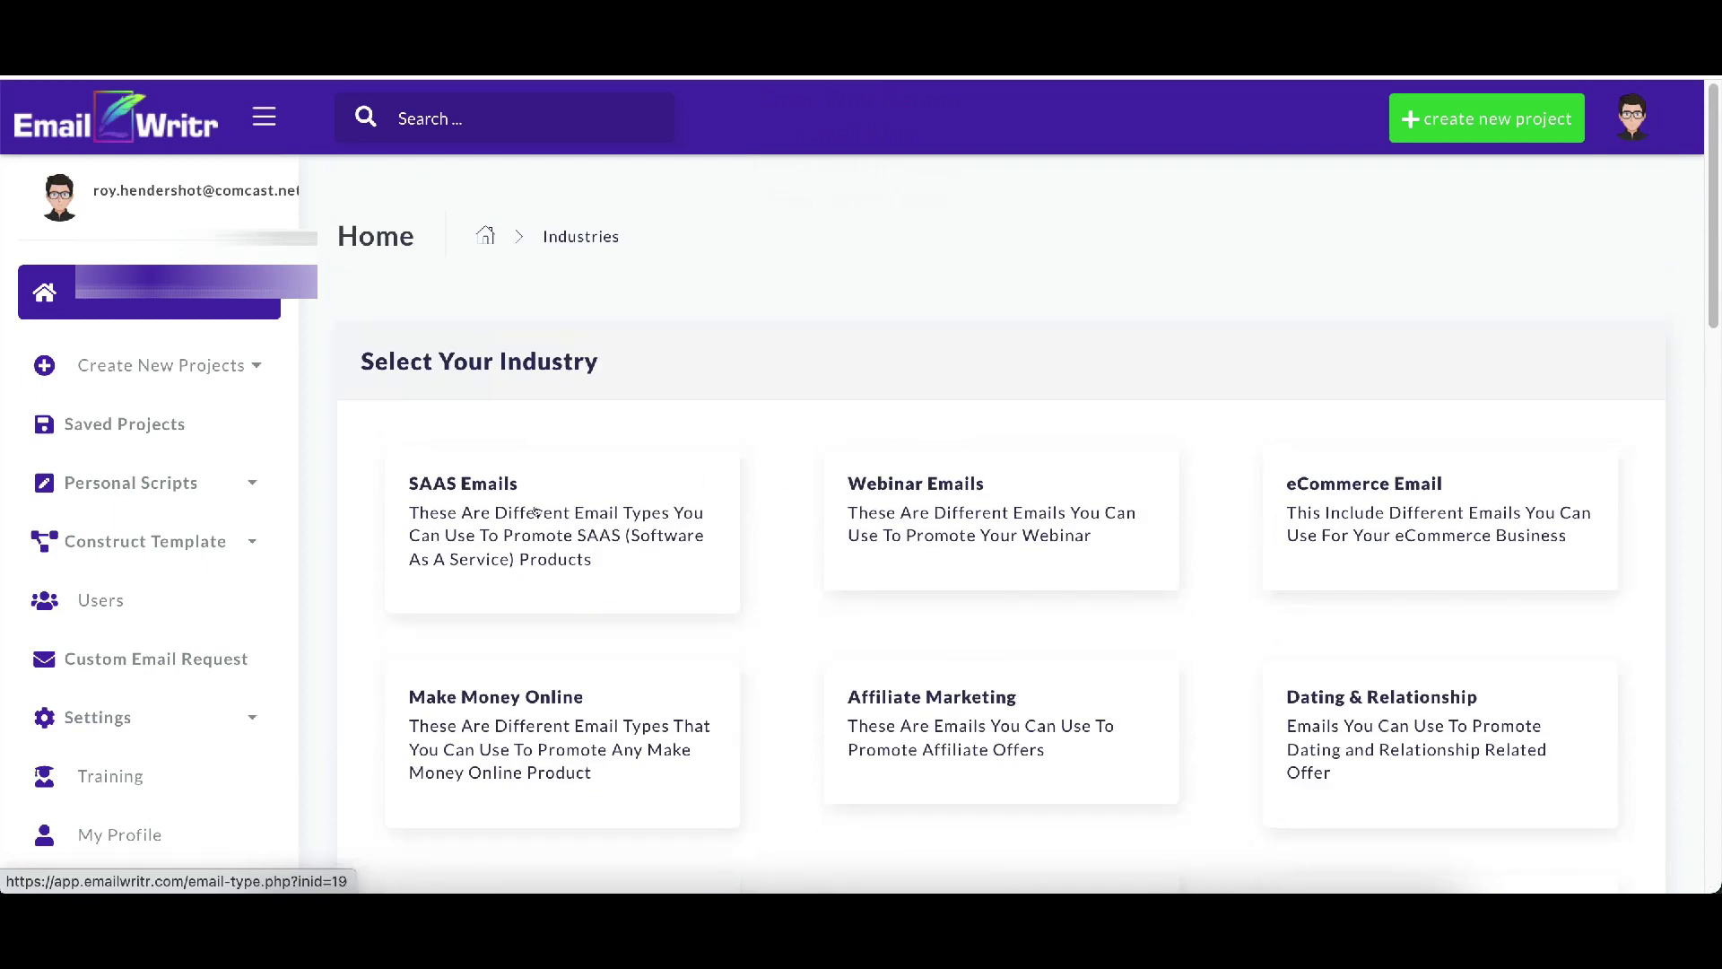
scroll(1023, 437, down, 8)
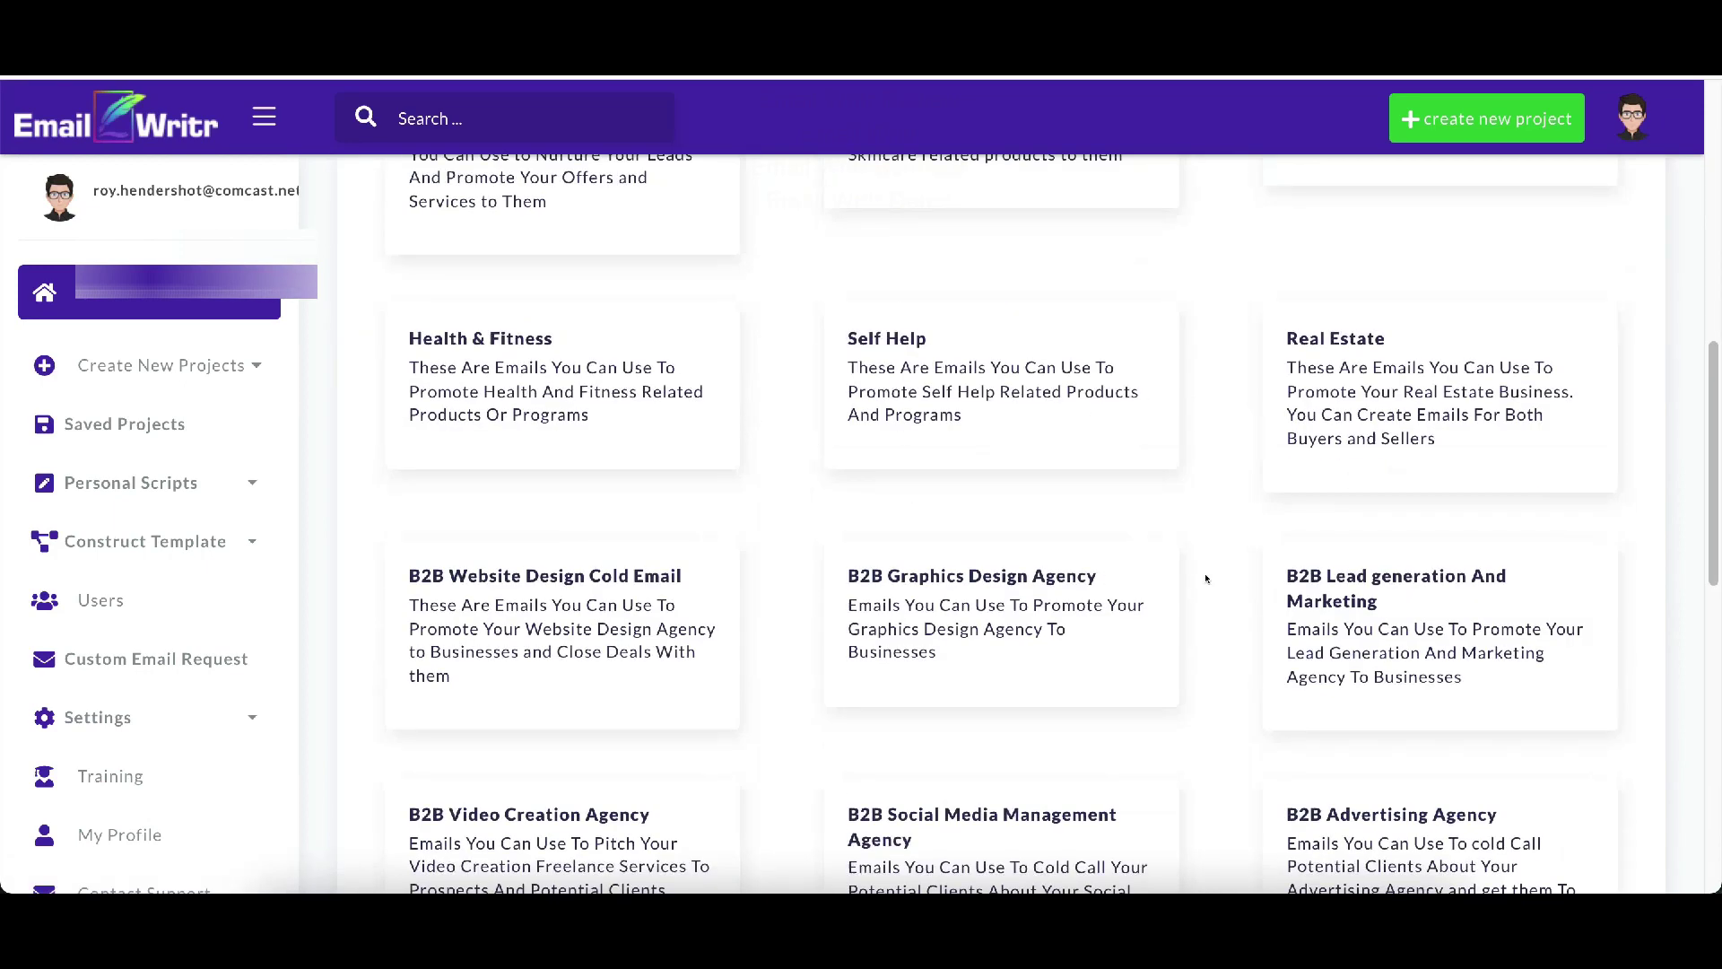
scroll(983, 552, down, 5)
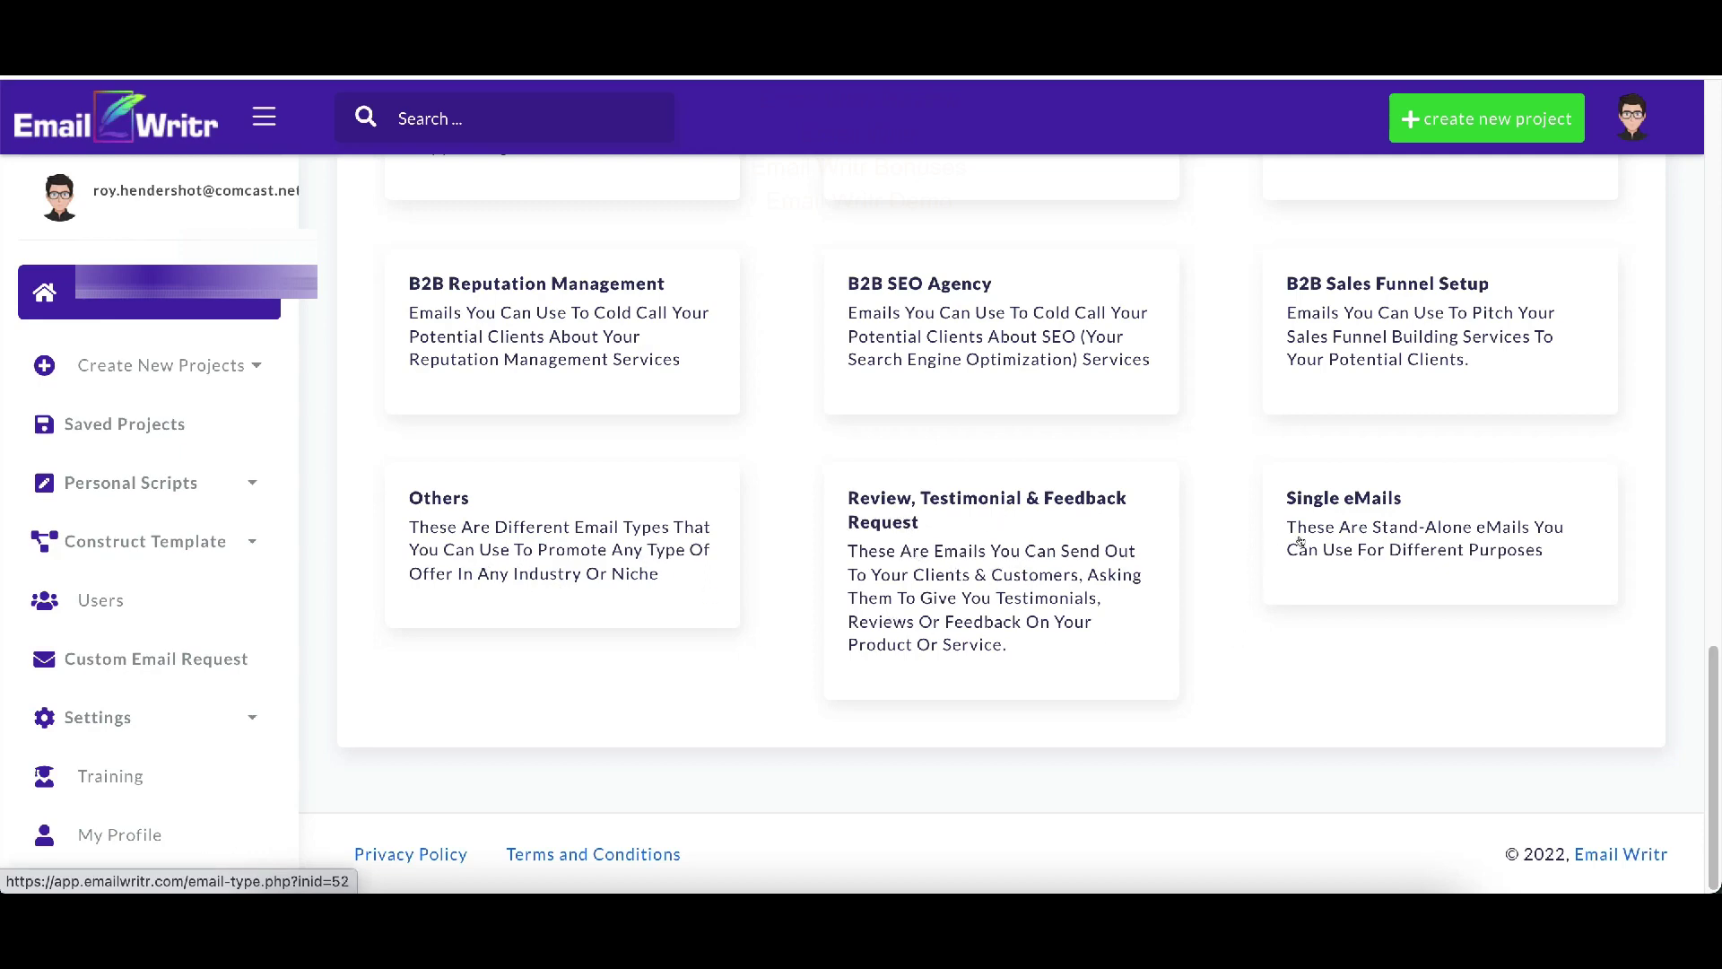
scroll(1326, 590, up, 5)
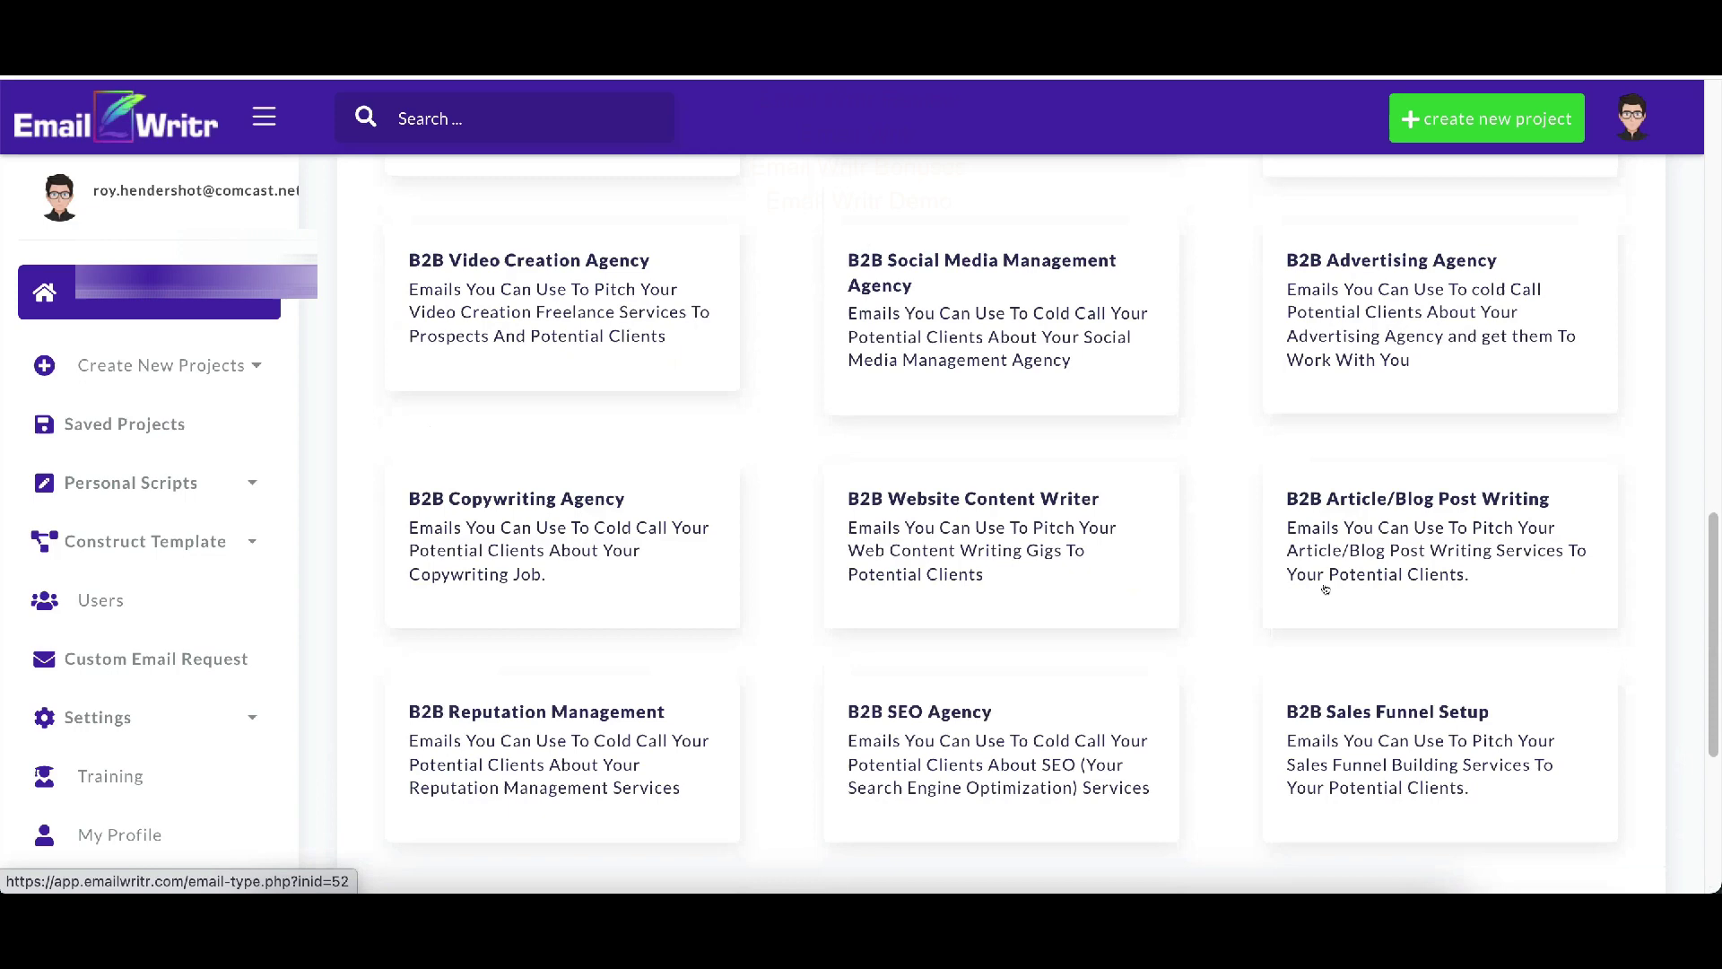
scroll(1325, 589, up, 3)
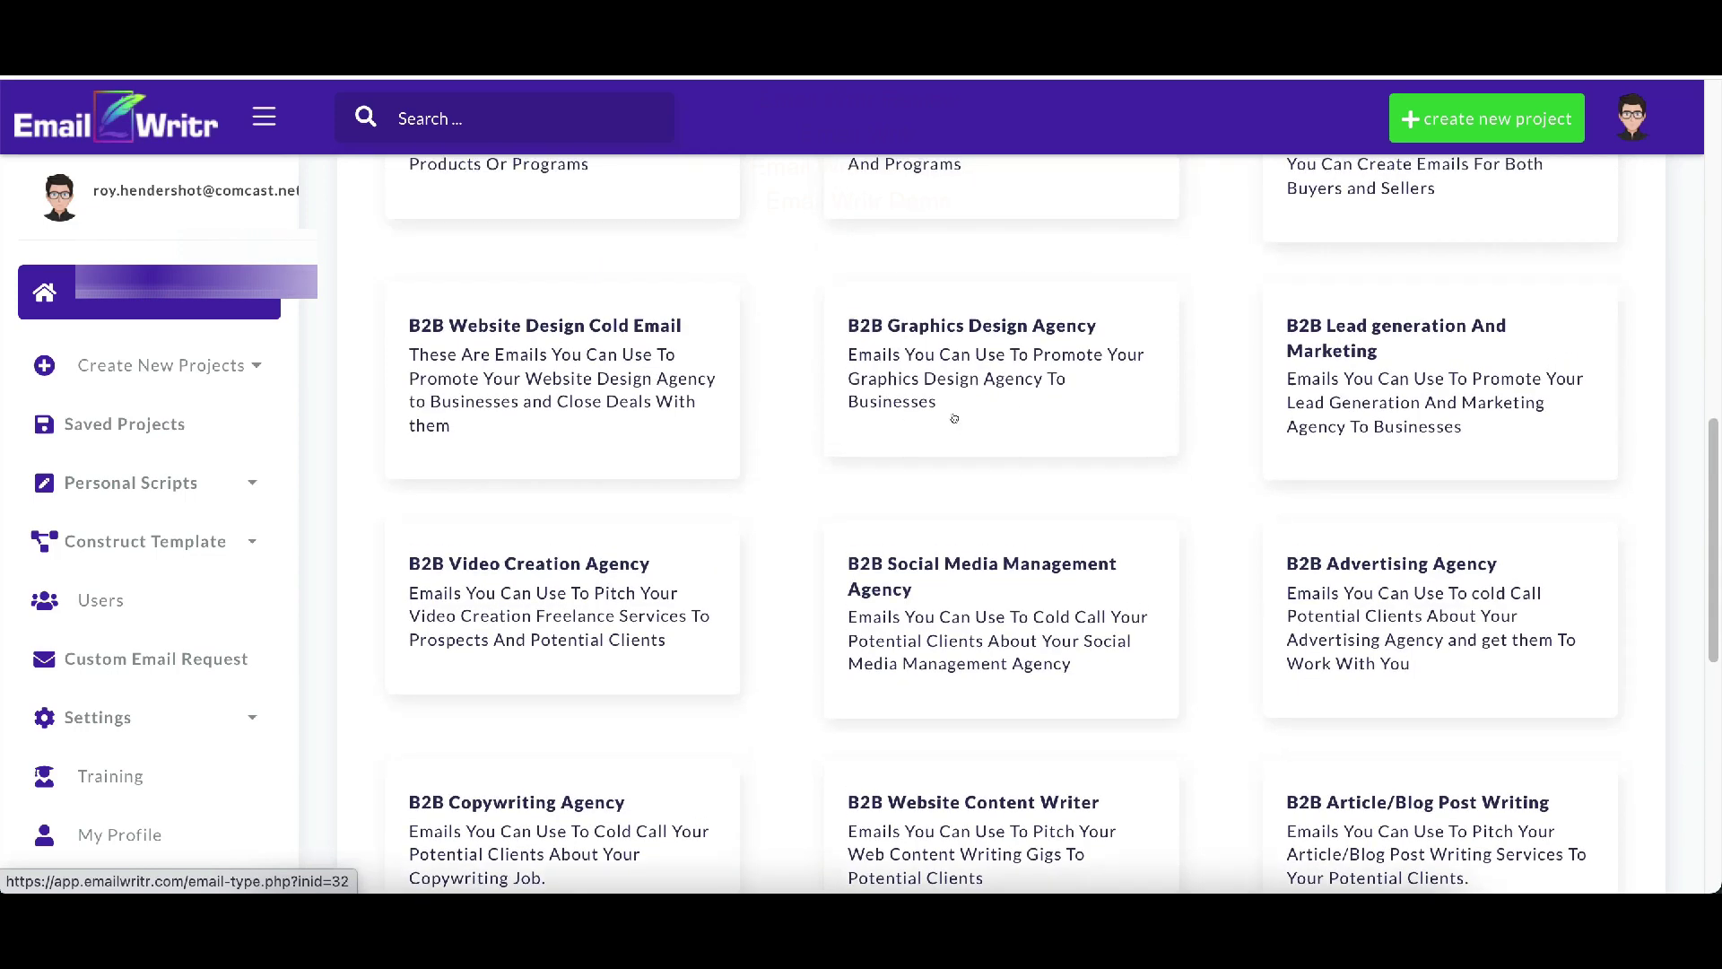
scroll(954, 418, up, 8)
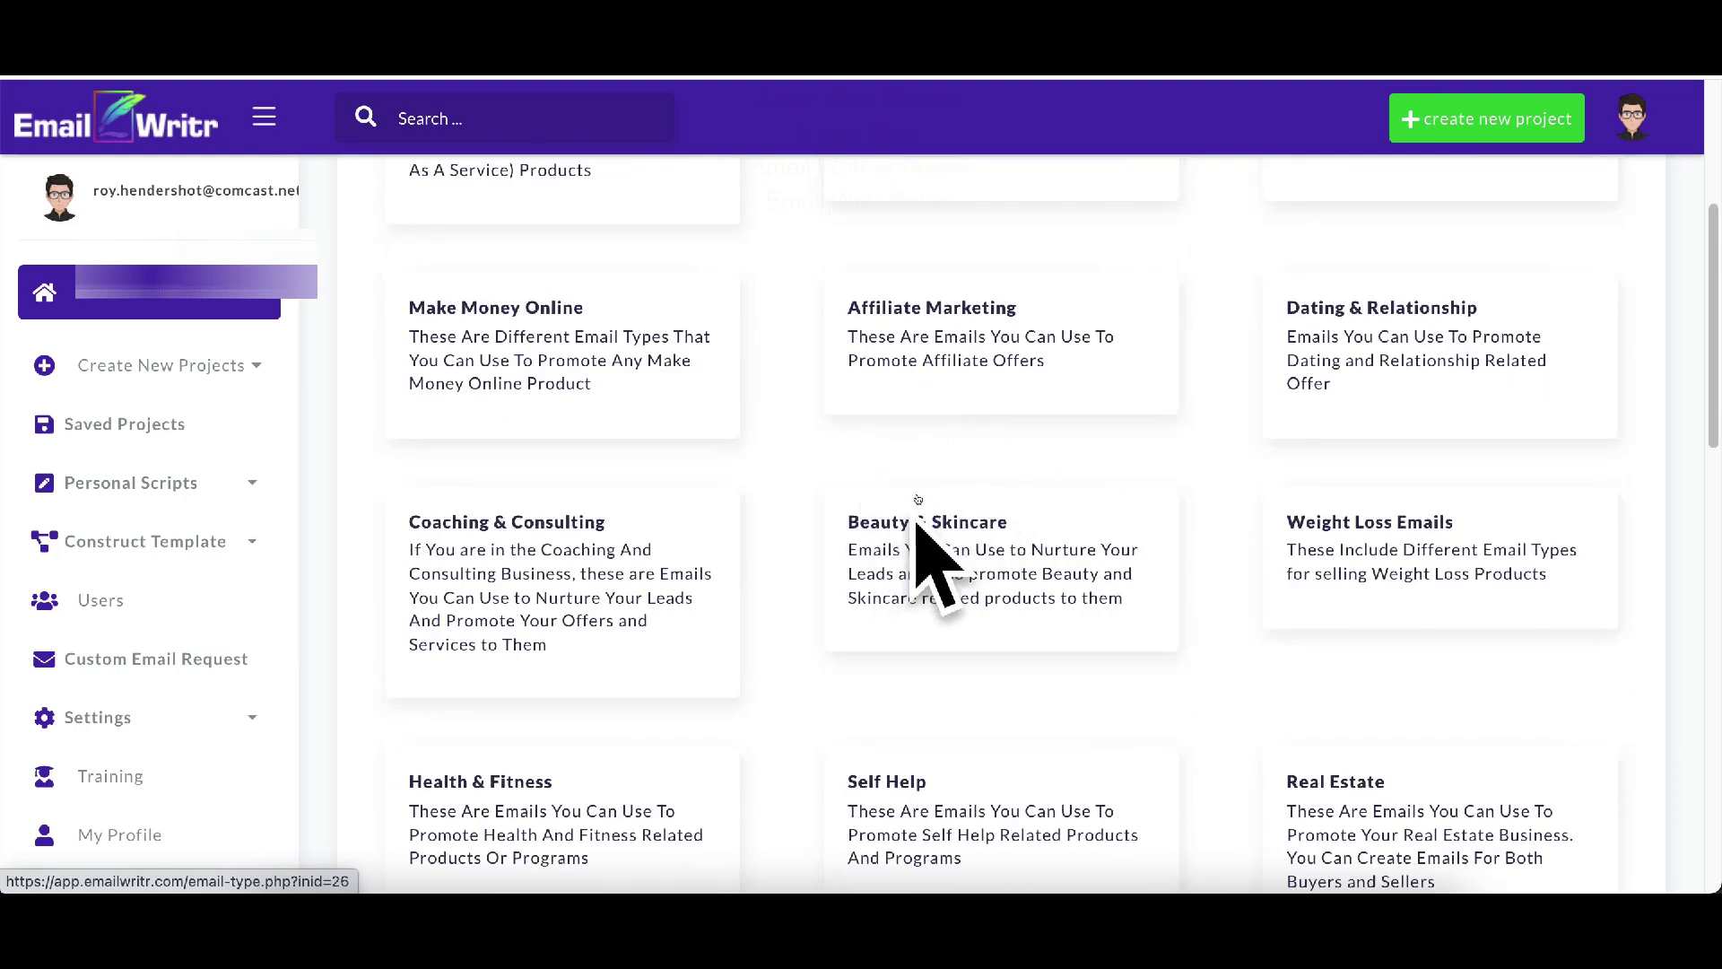
scroll(931, 442, up, 2)
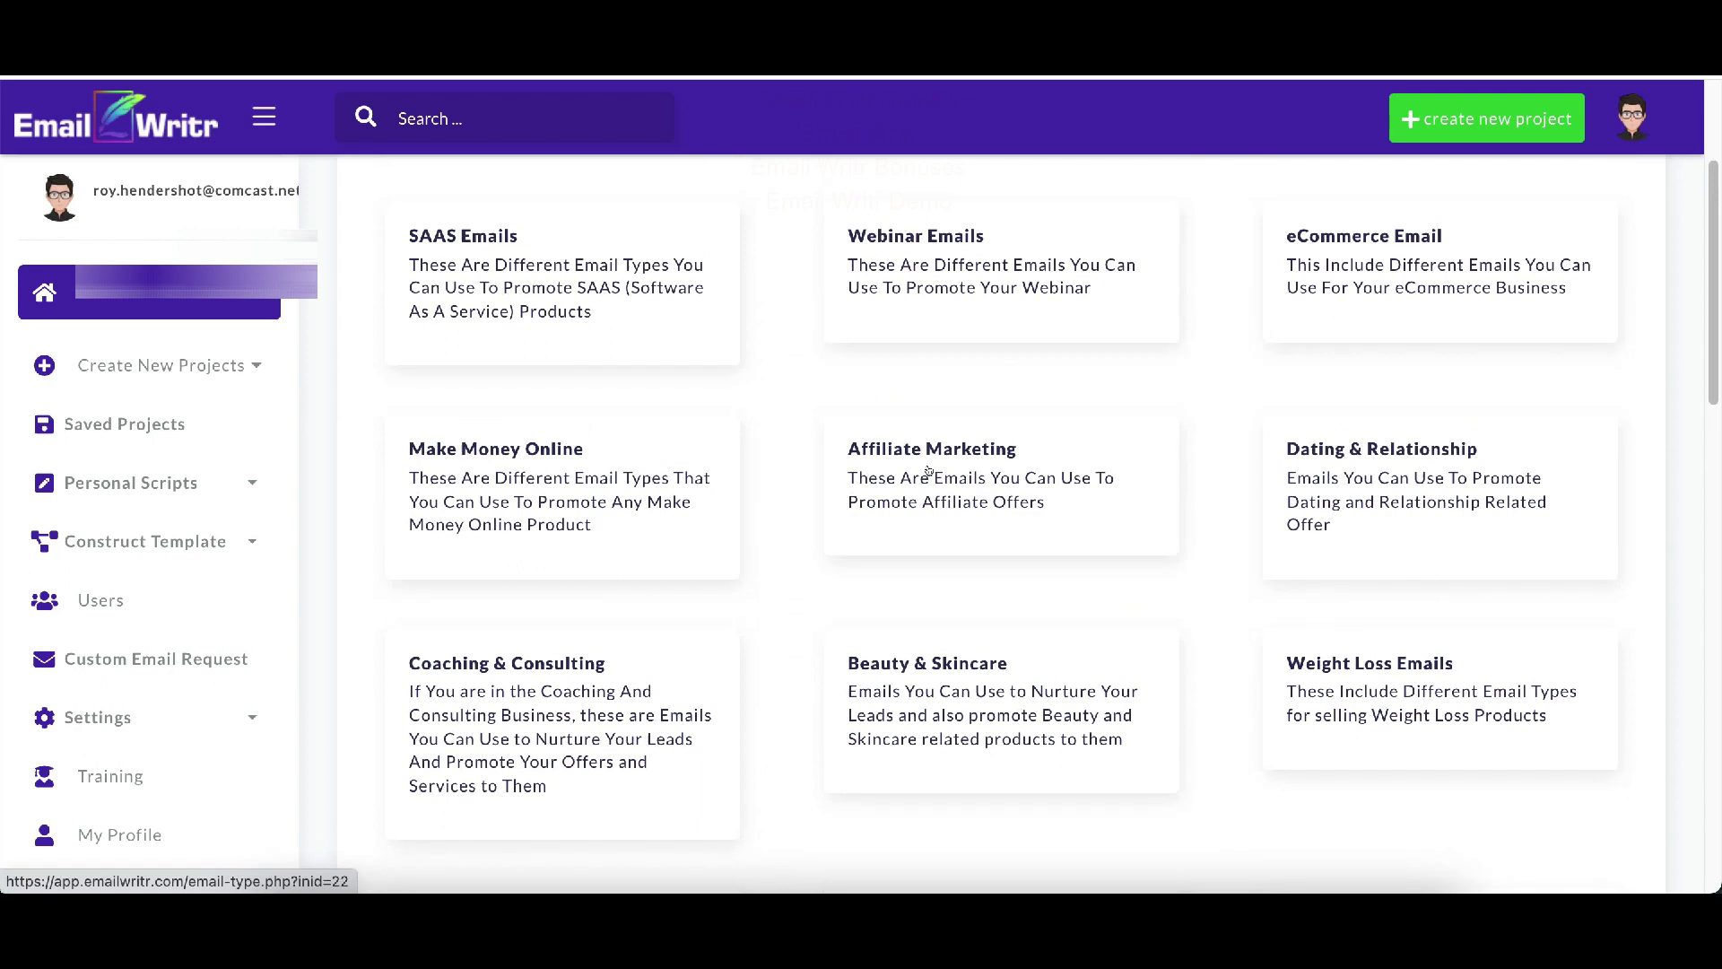
scroll(1017, 422, down, 3)
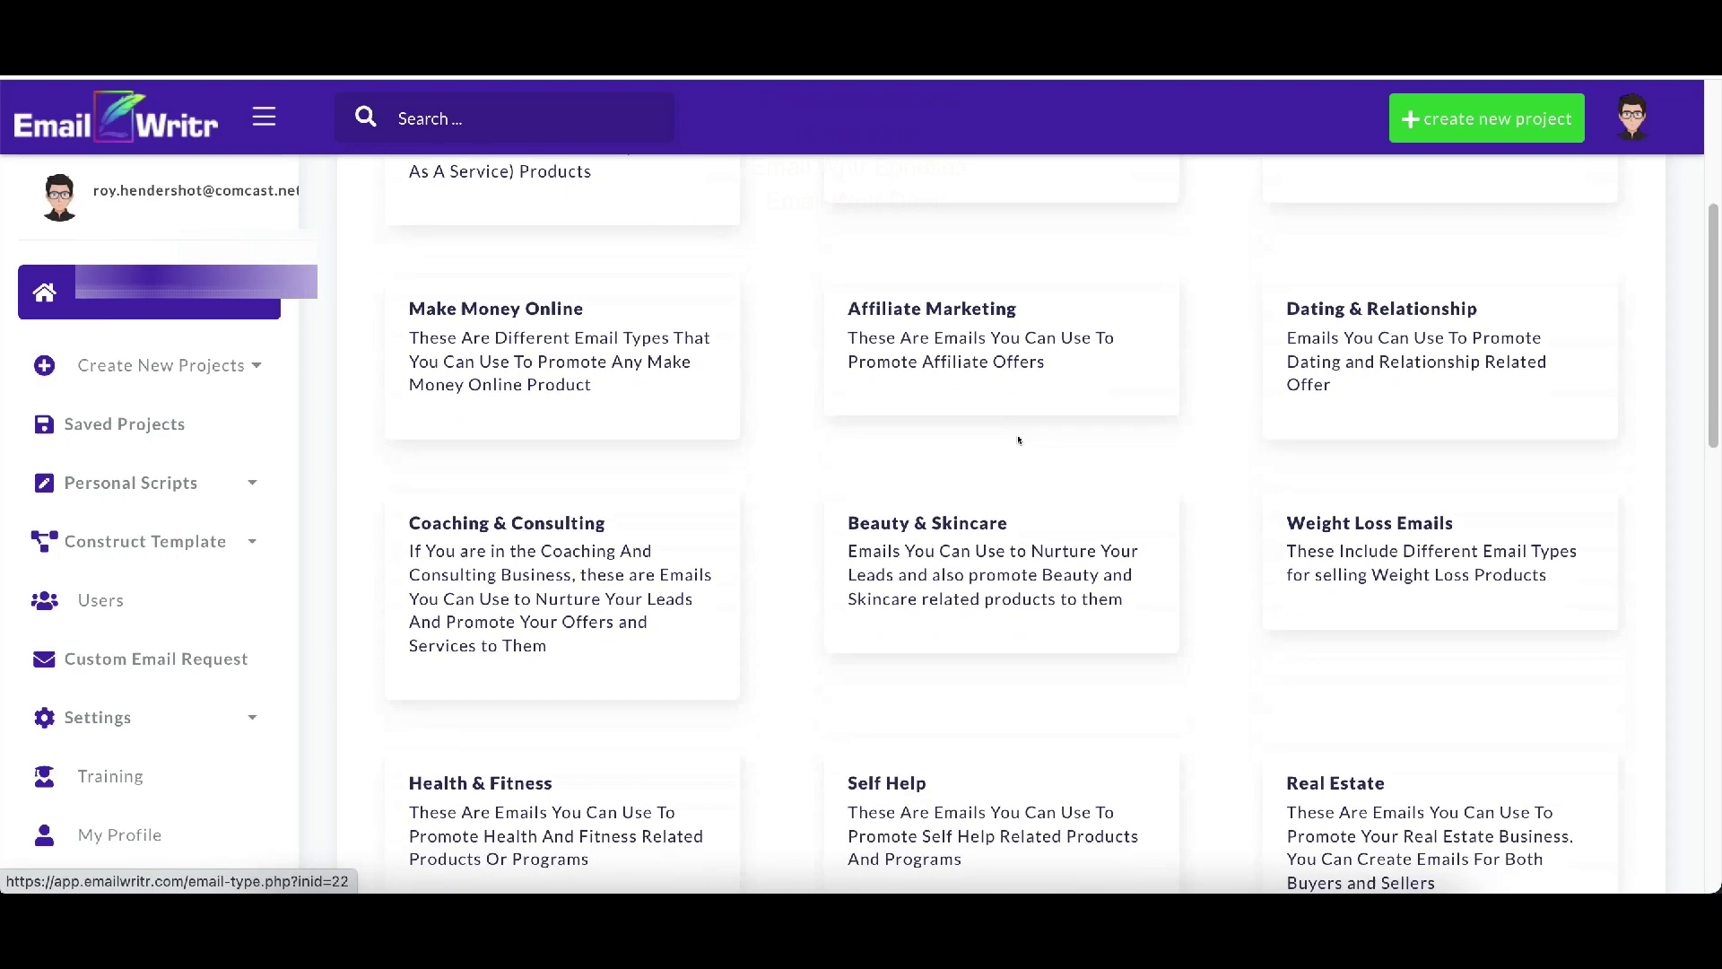
scroll(1019, 441, up, 3)
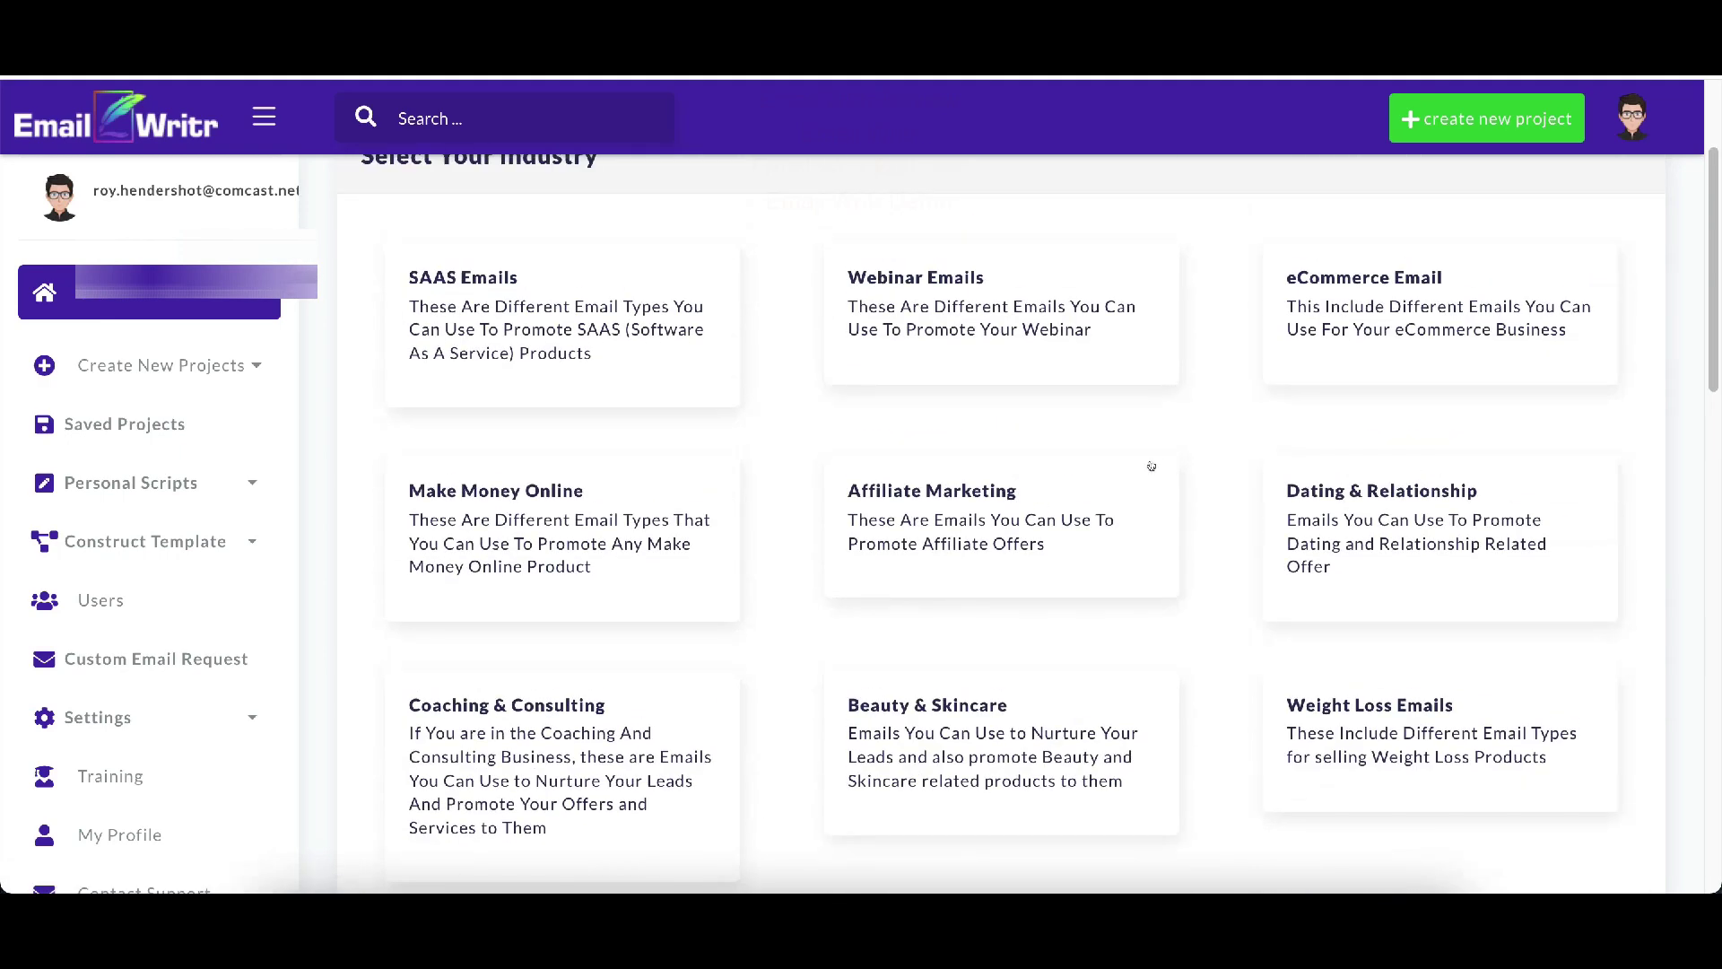
- Choose the Affiliate Marketing industry and look over its email sequence types
click(935, 495)
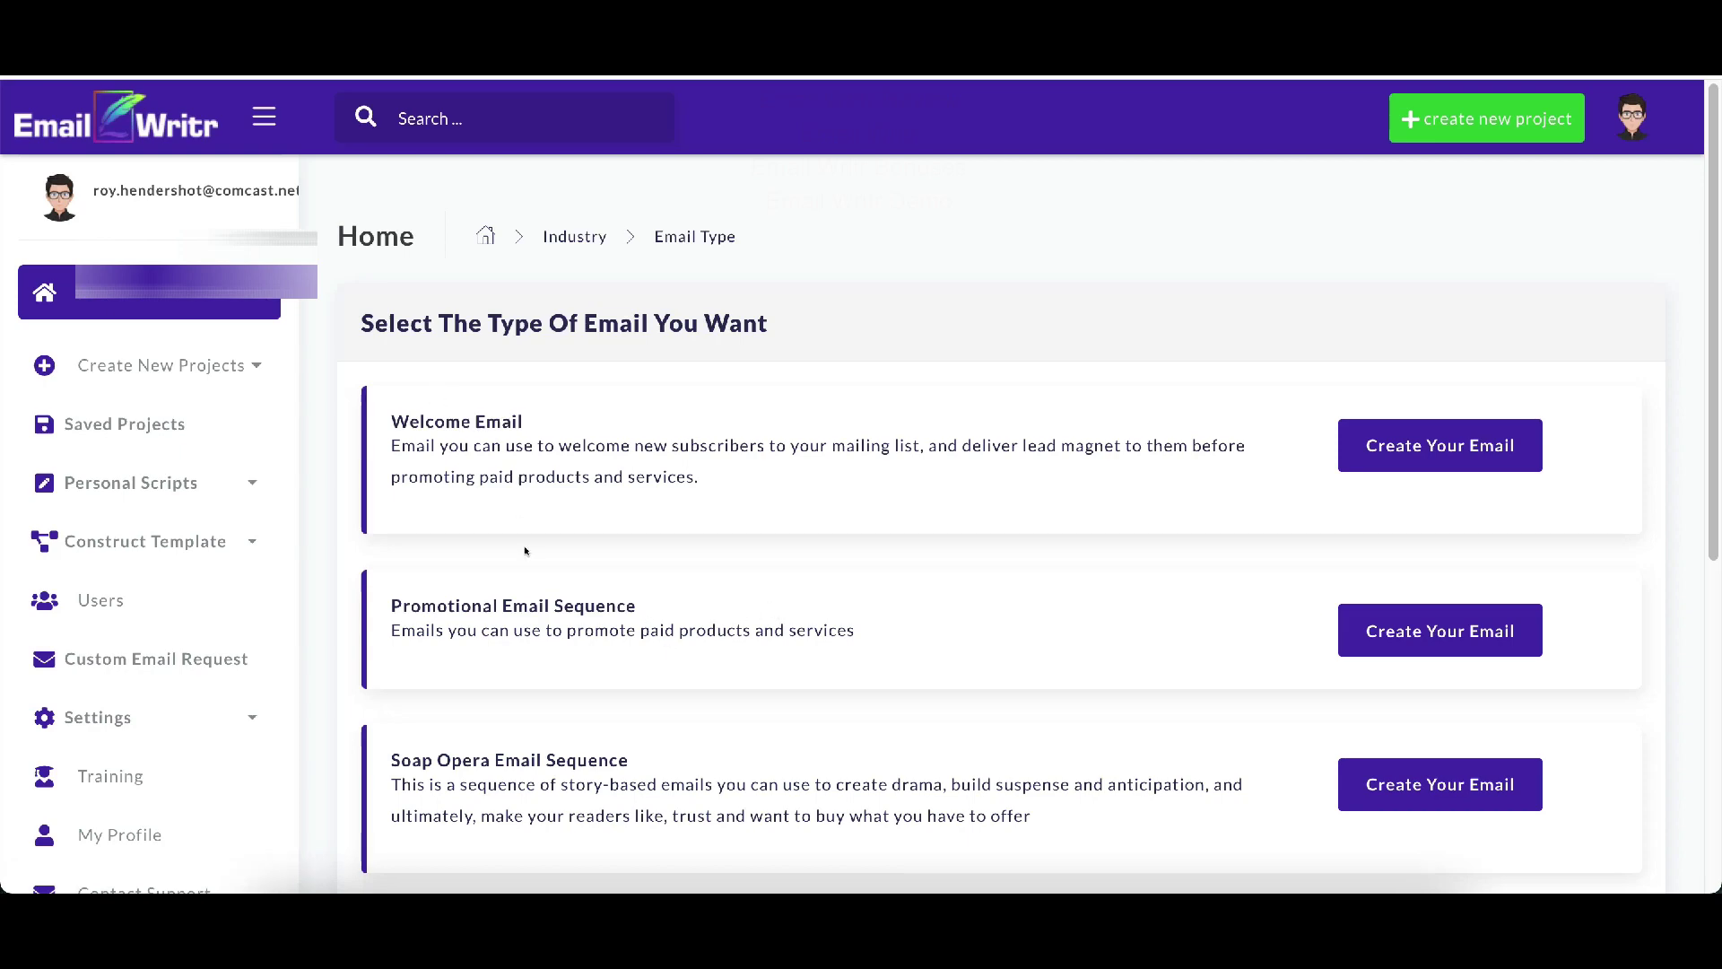
scroll(521, 552, down, 5)
scroll(517, 561, up, 5)
scroll(595, 680, down, 4)
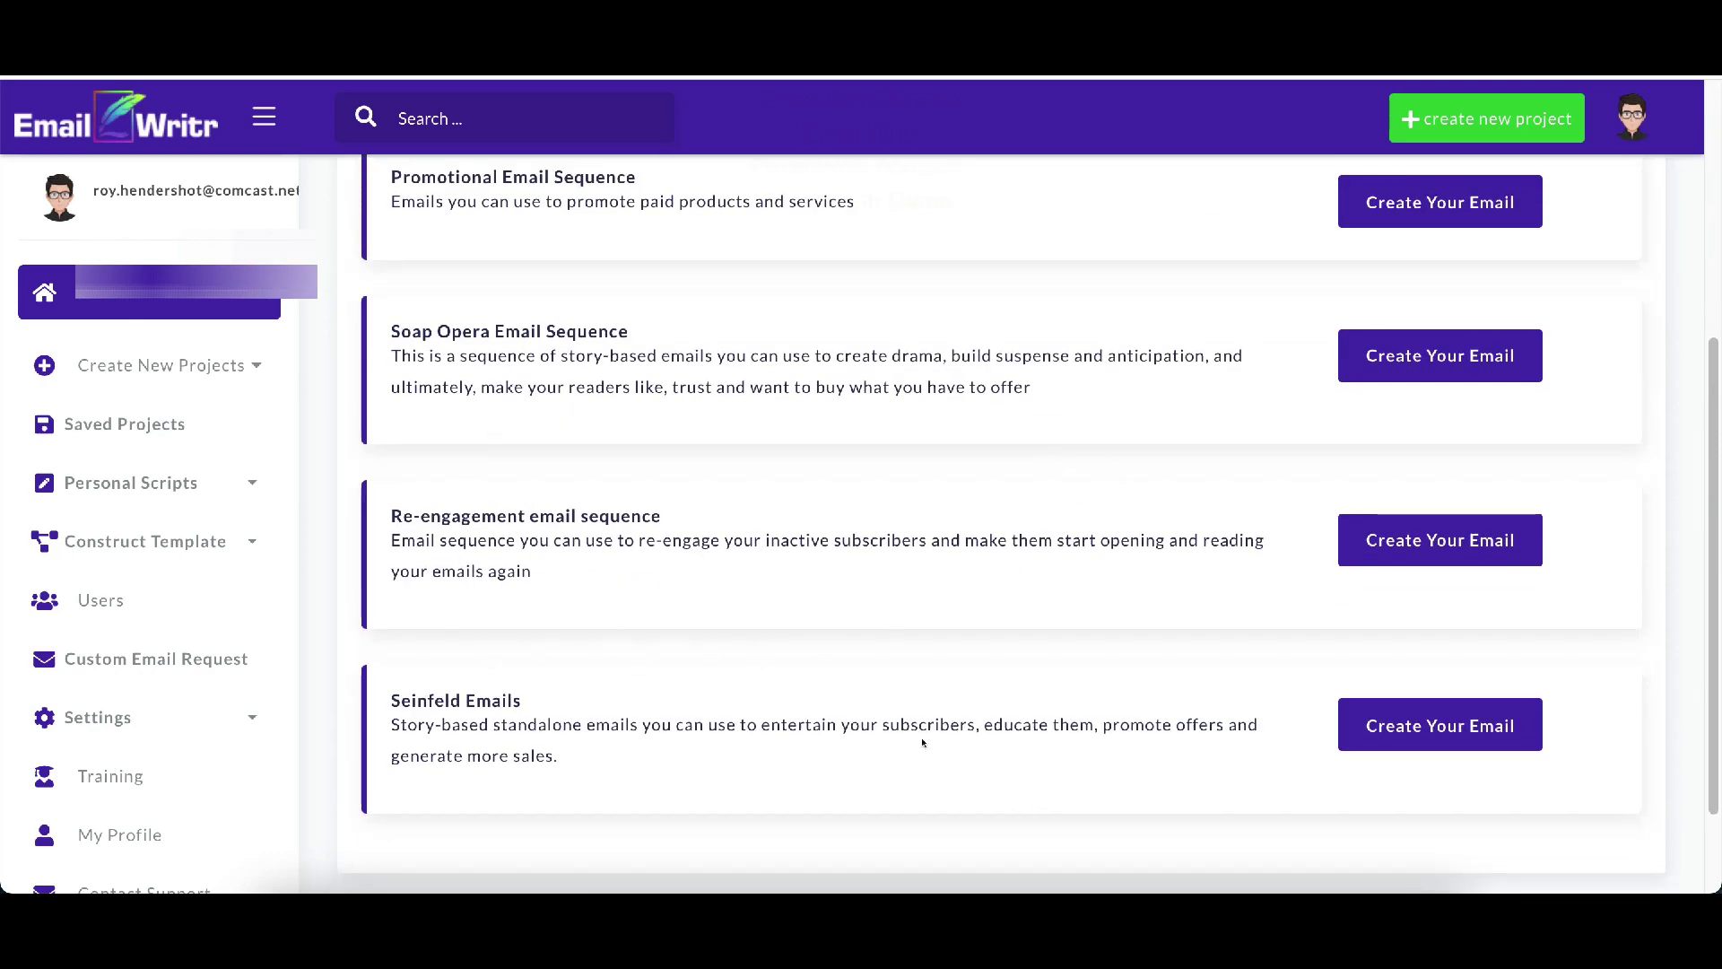
scroll(591, 579, up, 3)
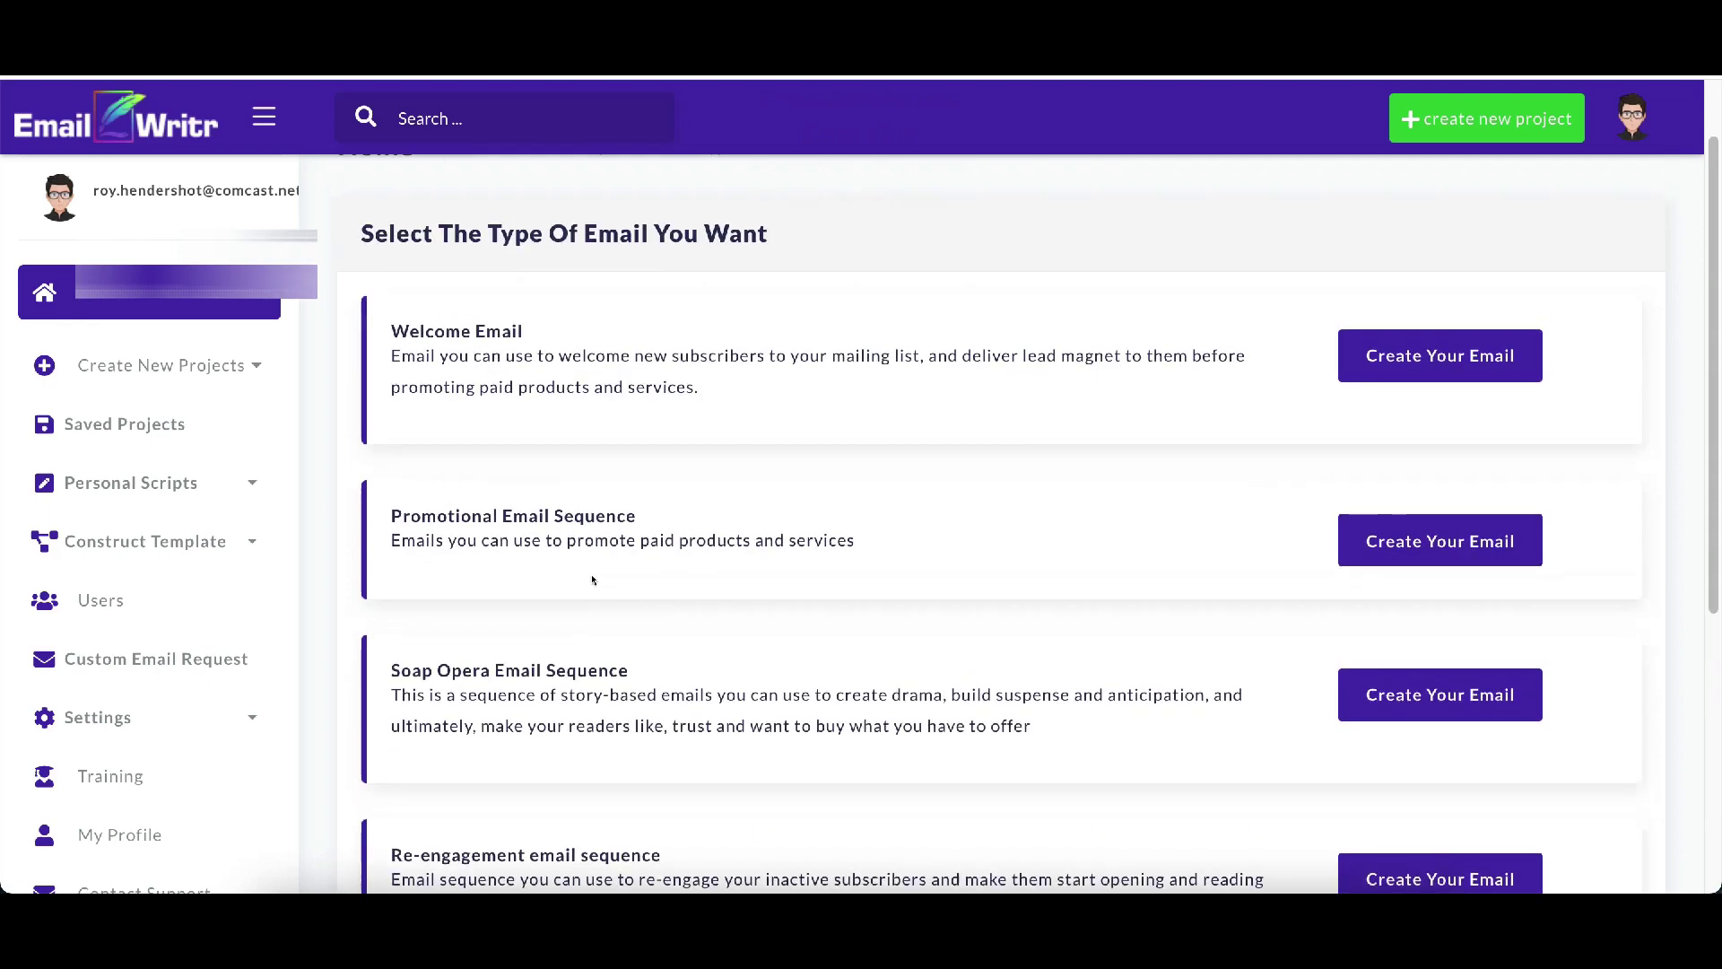
- Create a Promotional Email Sequence and enter 'My Product' as the project name
click(1399, 542)
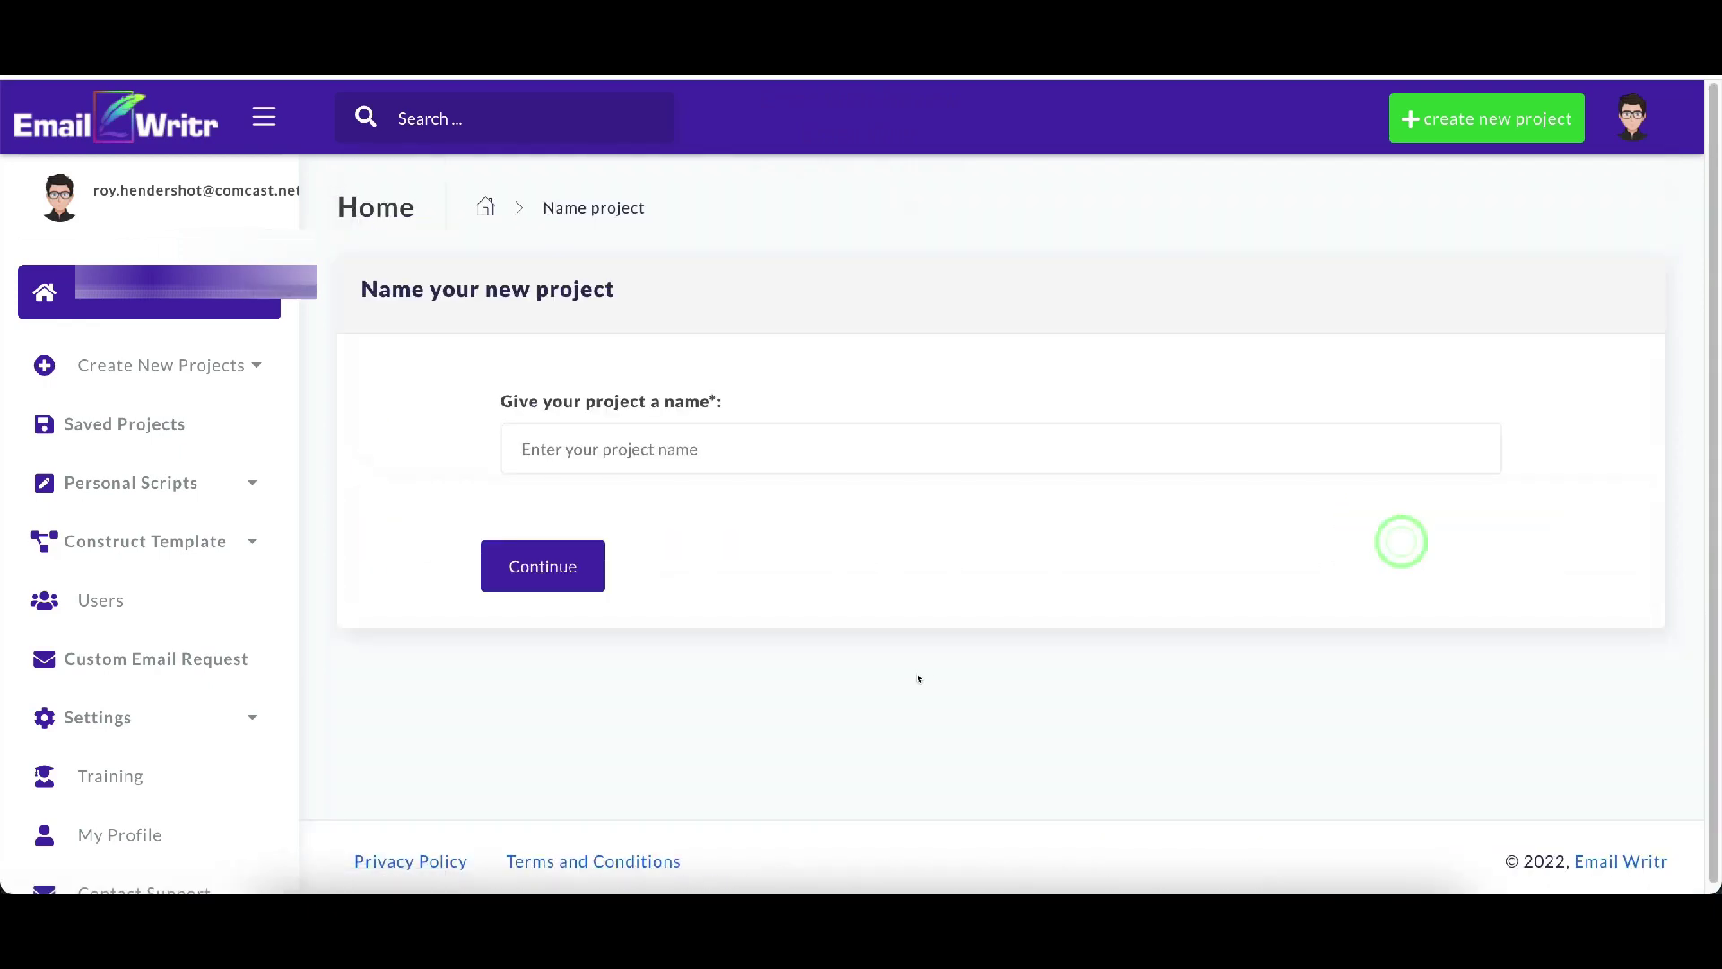
click(732, 445)
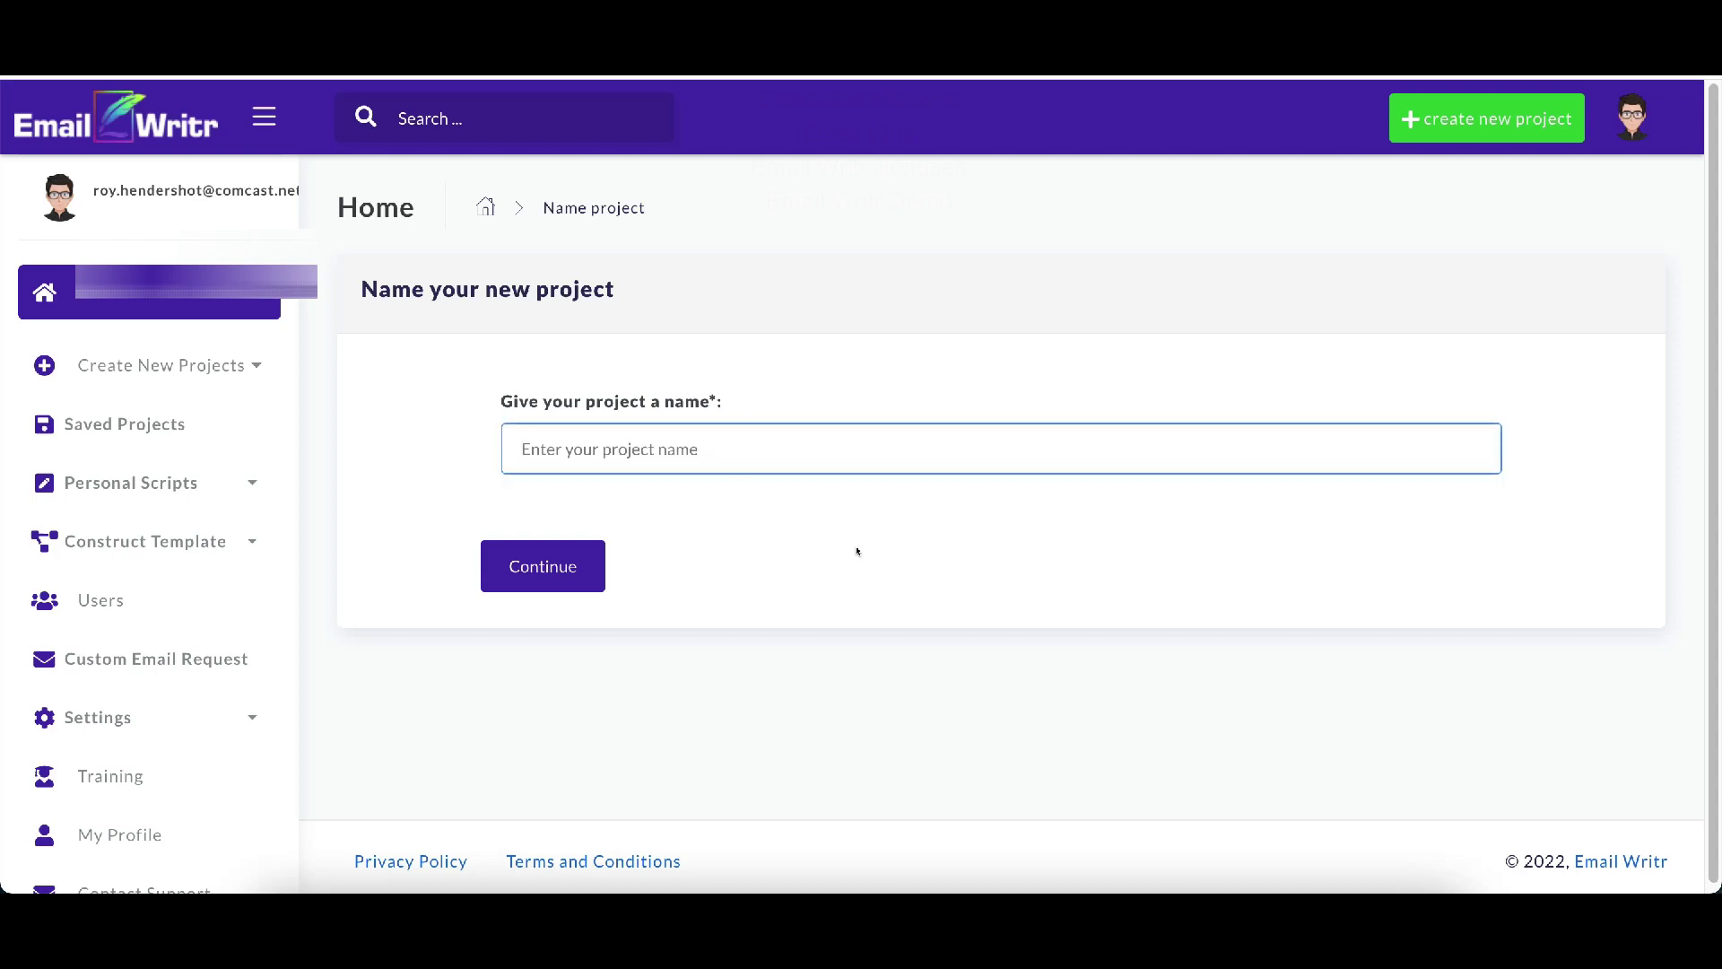
text(My Product)
- Confirm the project name My Product and review the blank Questions and Answer form fields
click(558, 557)
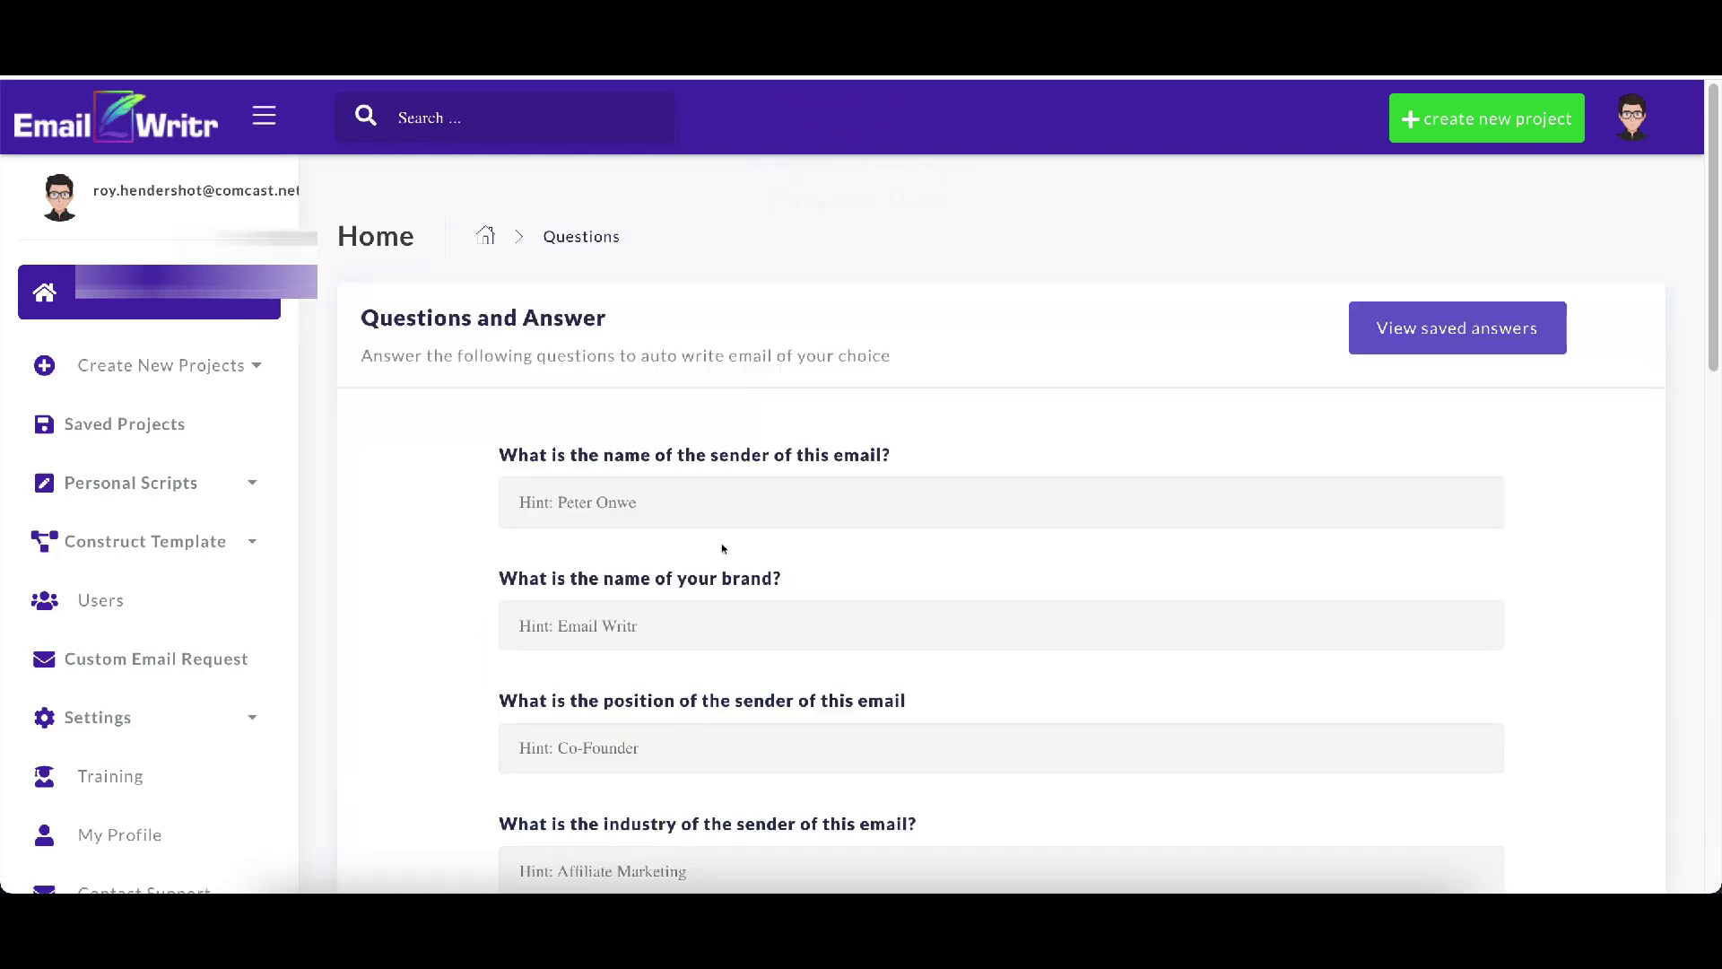
drag(1713, 183, 1700, 692)
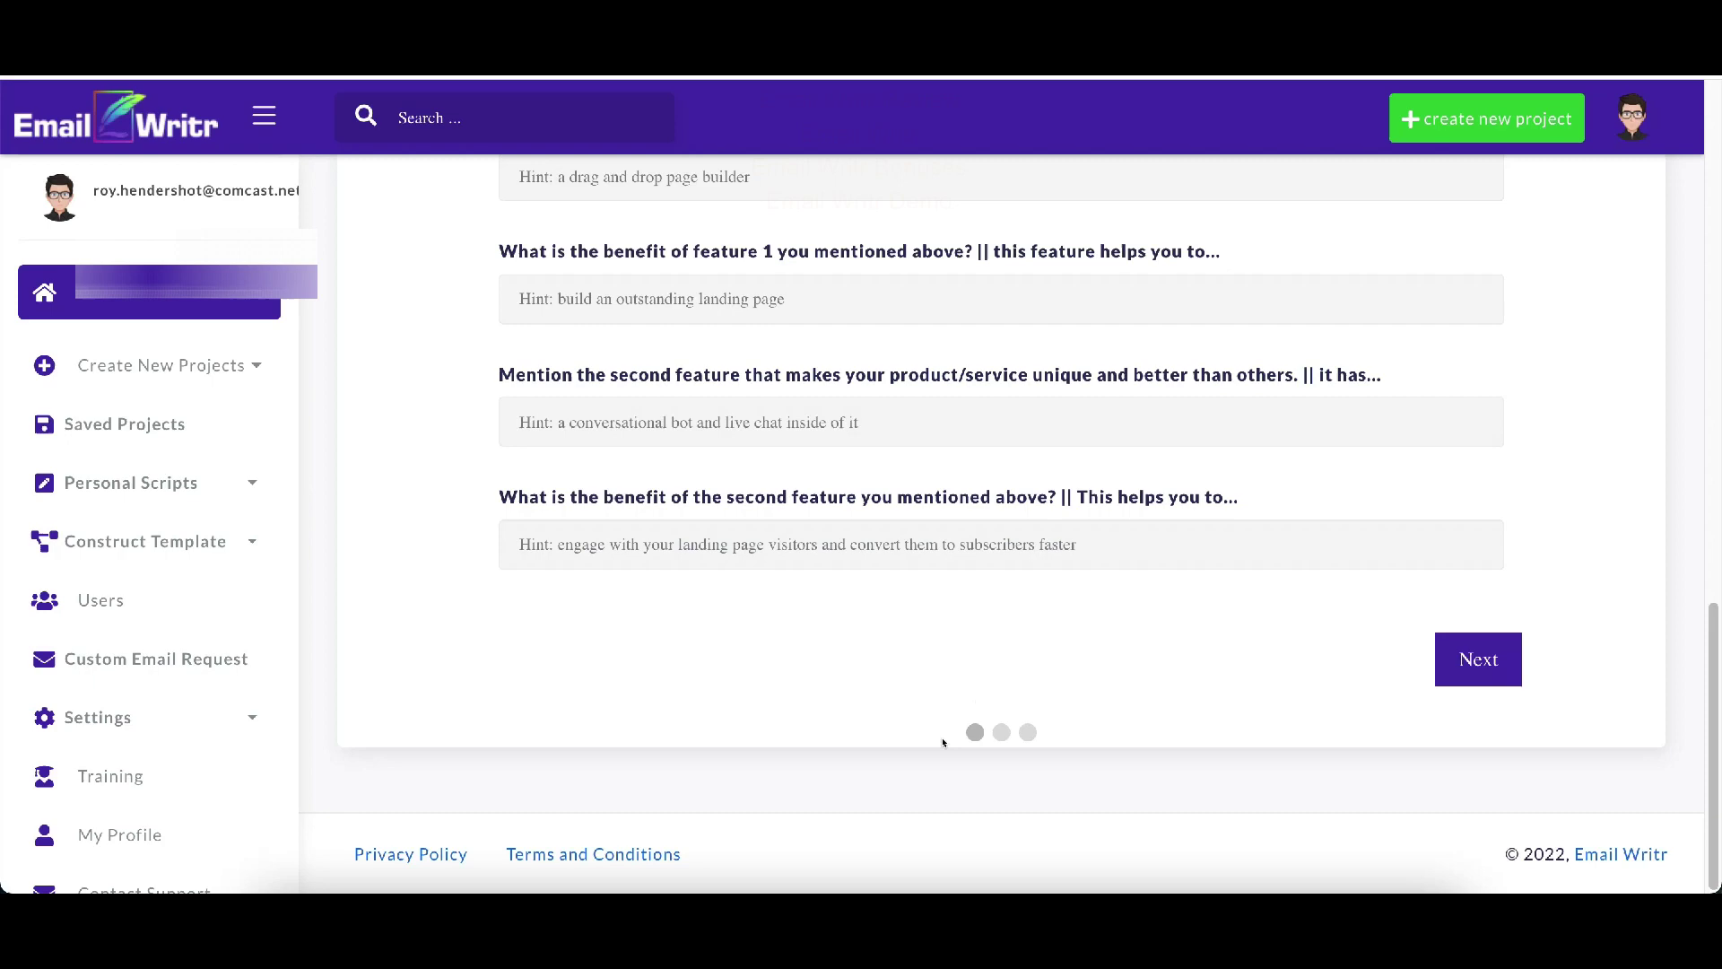
scroll(951, 713, up, 15)
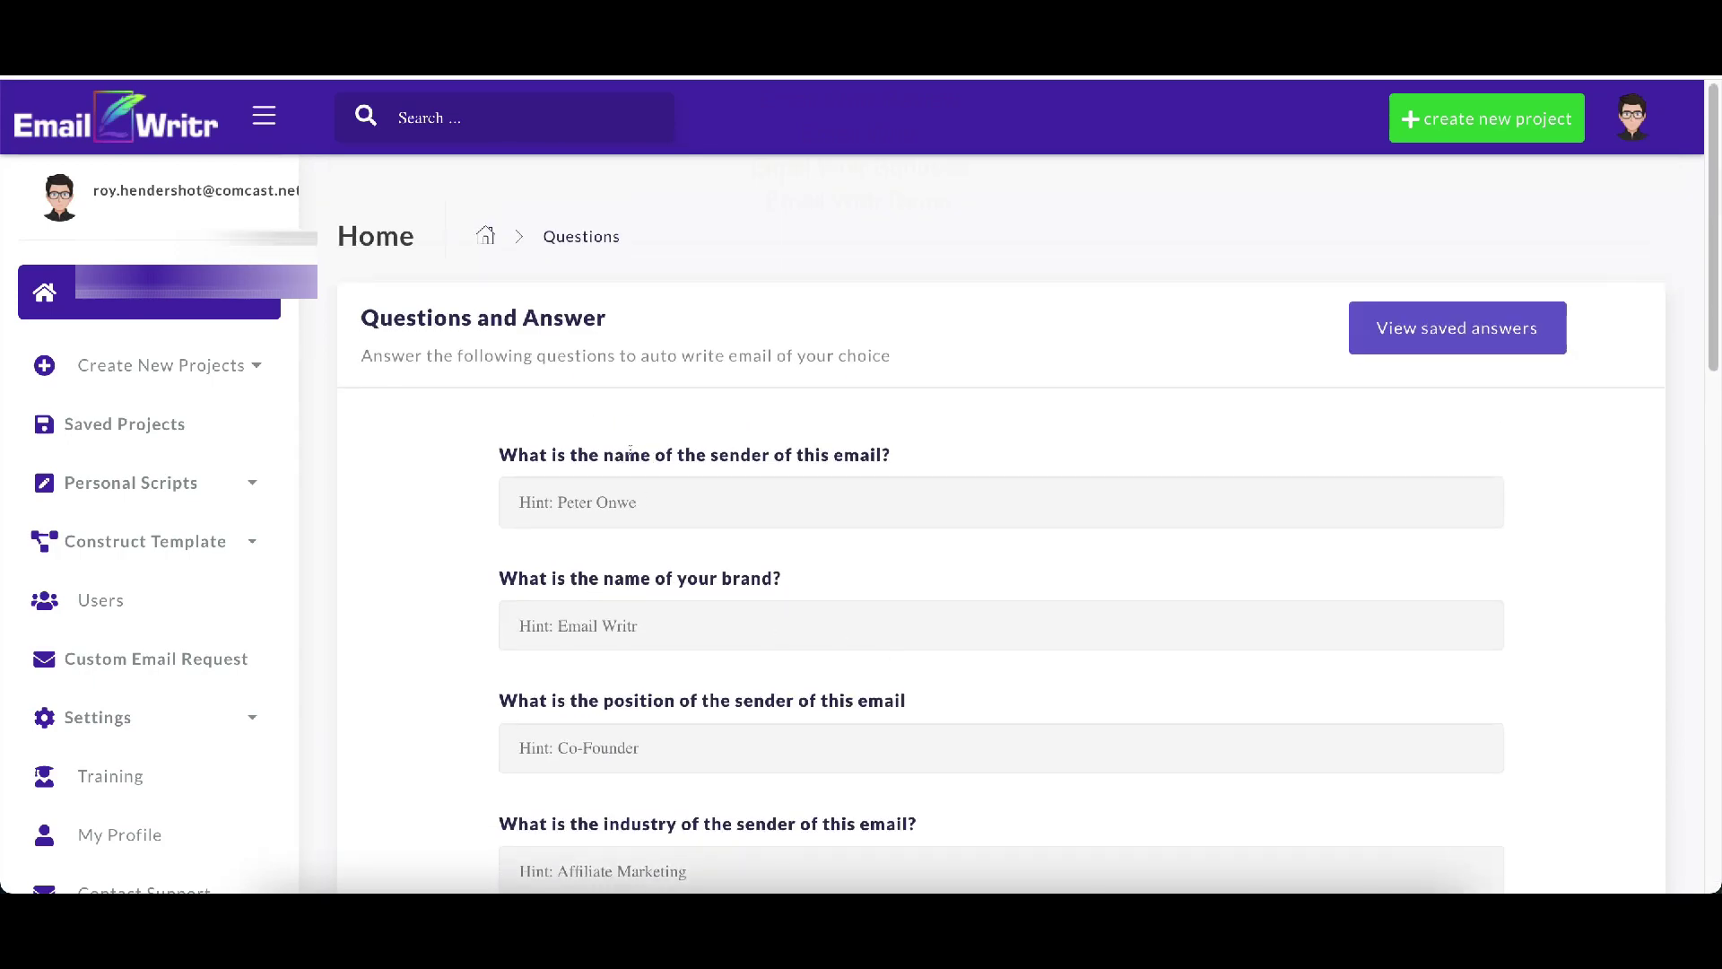
scroll(565, 511, down, 1)
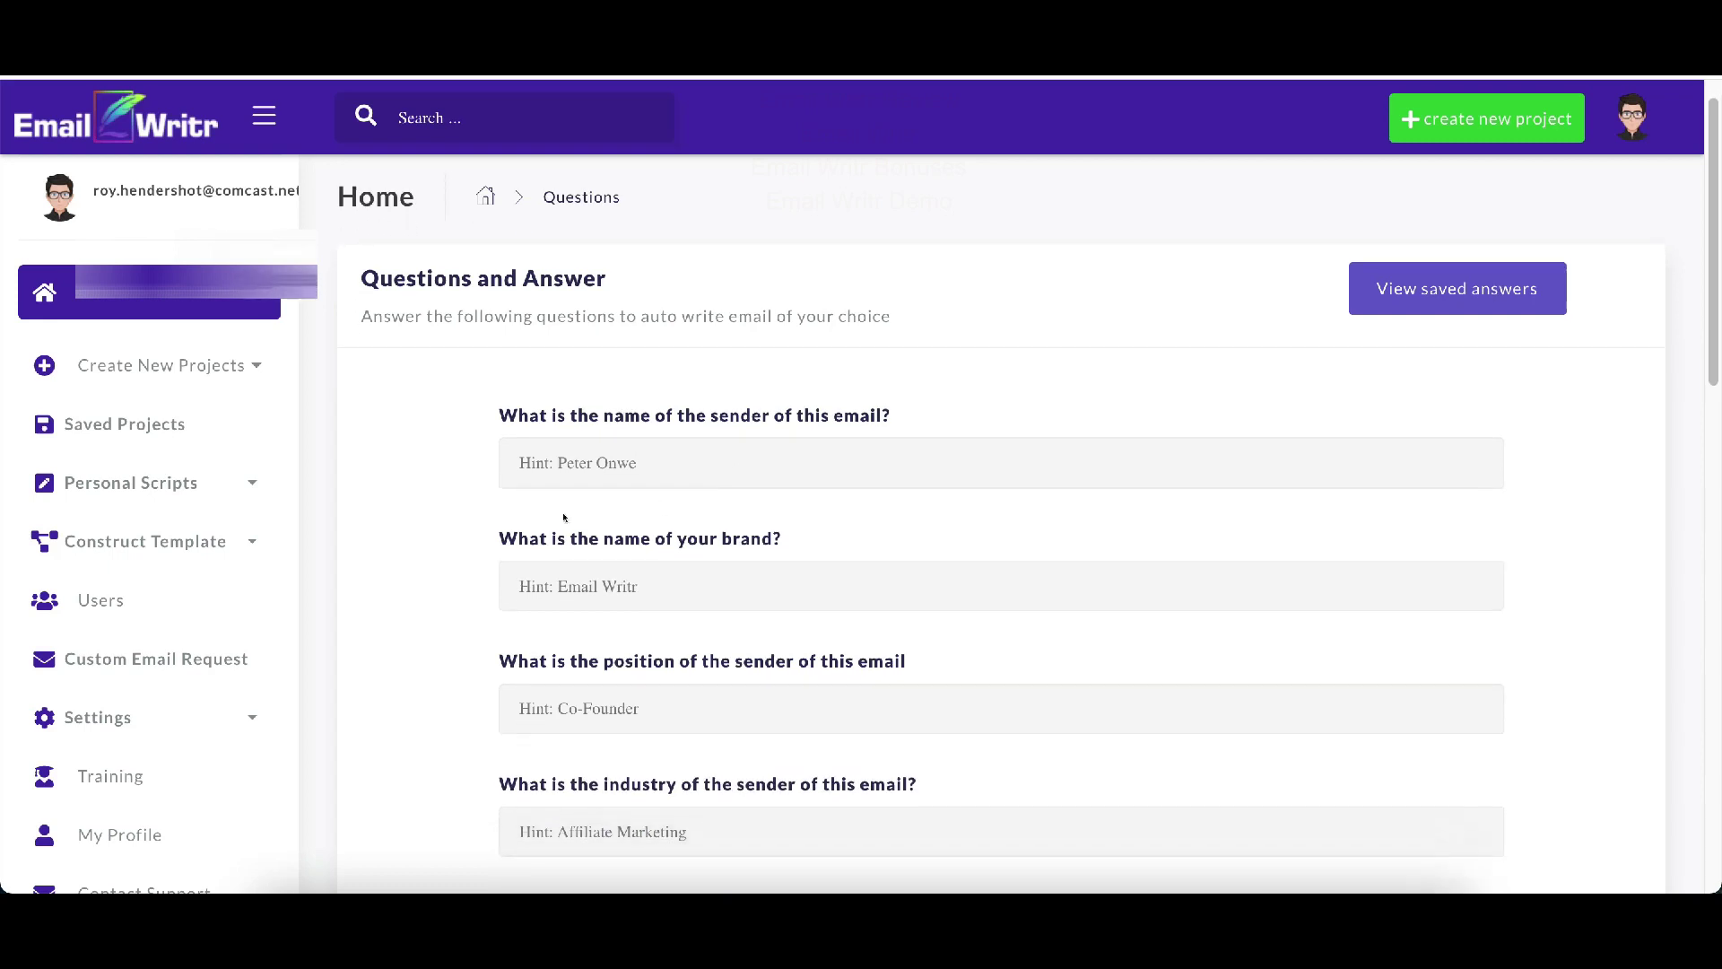
scroll(596, 567, down, 2)
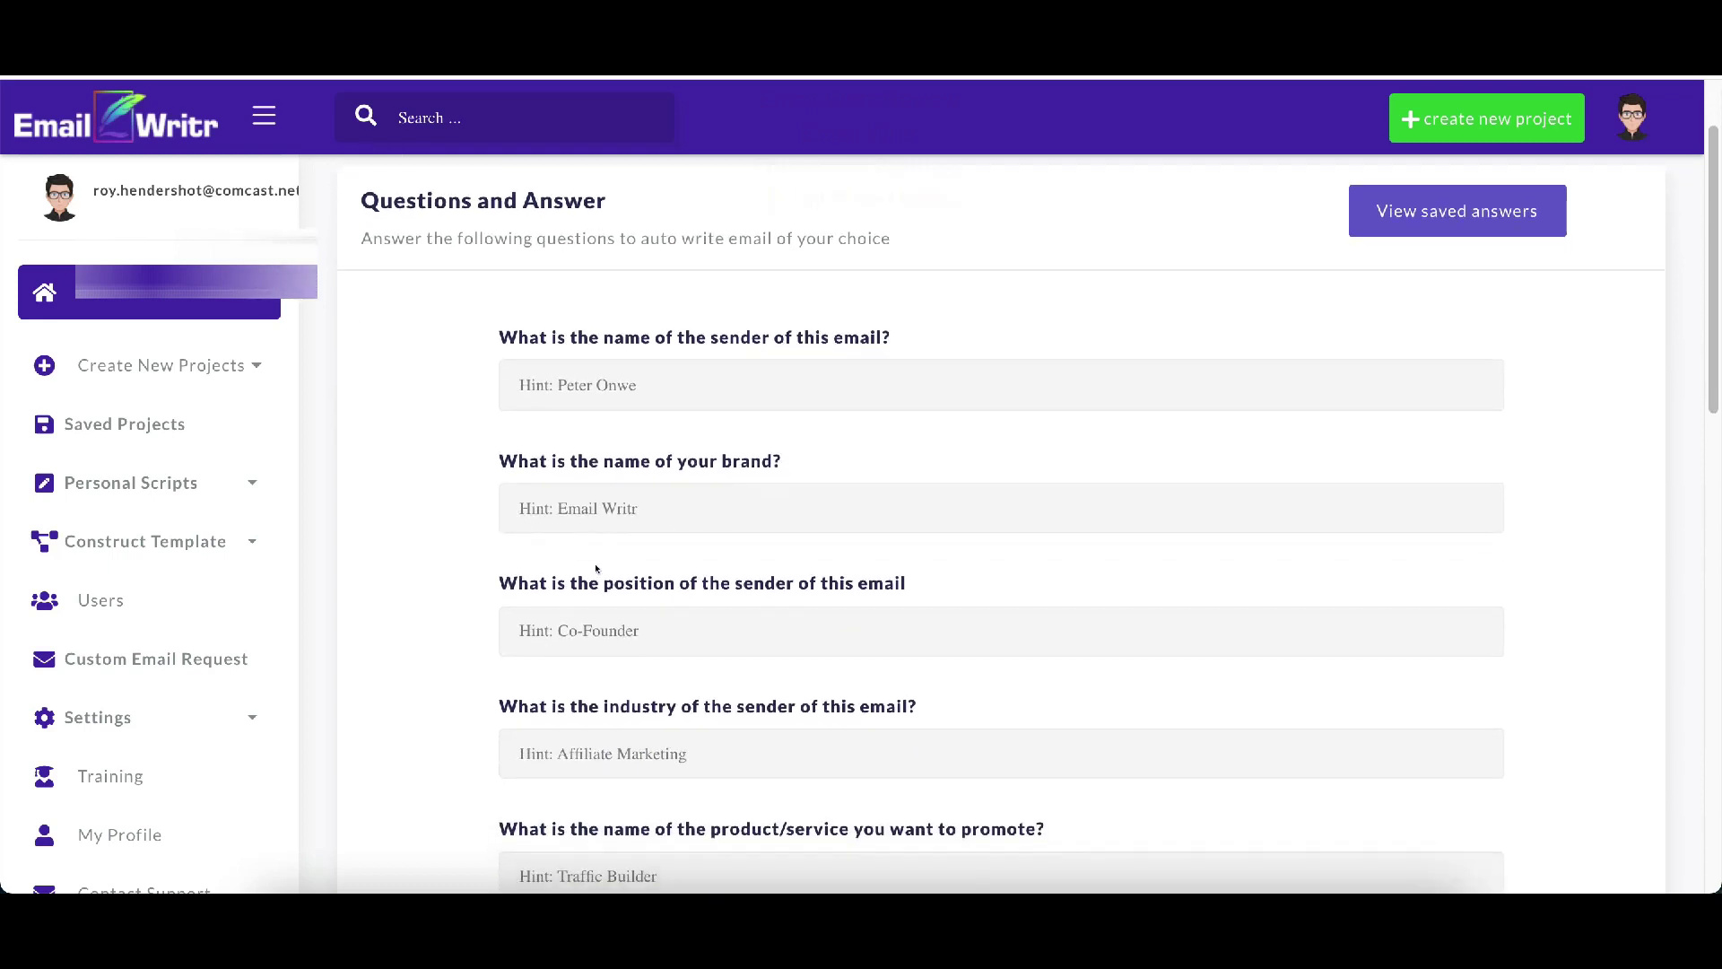
scroll(636, 632, down, 1)
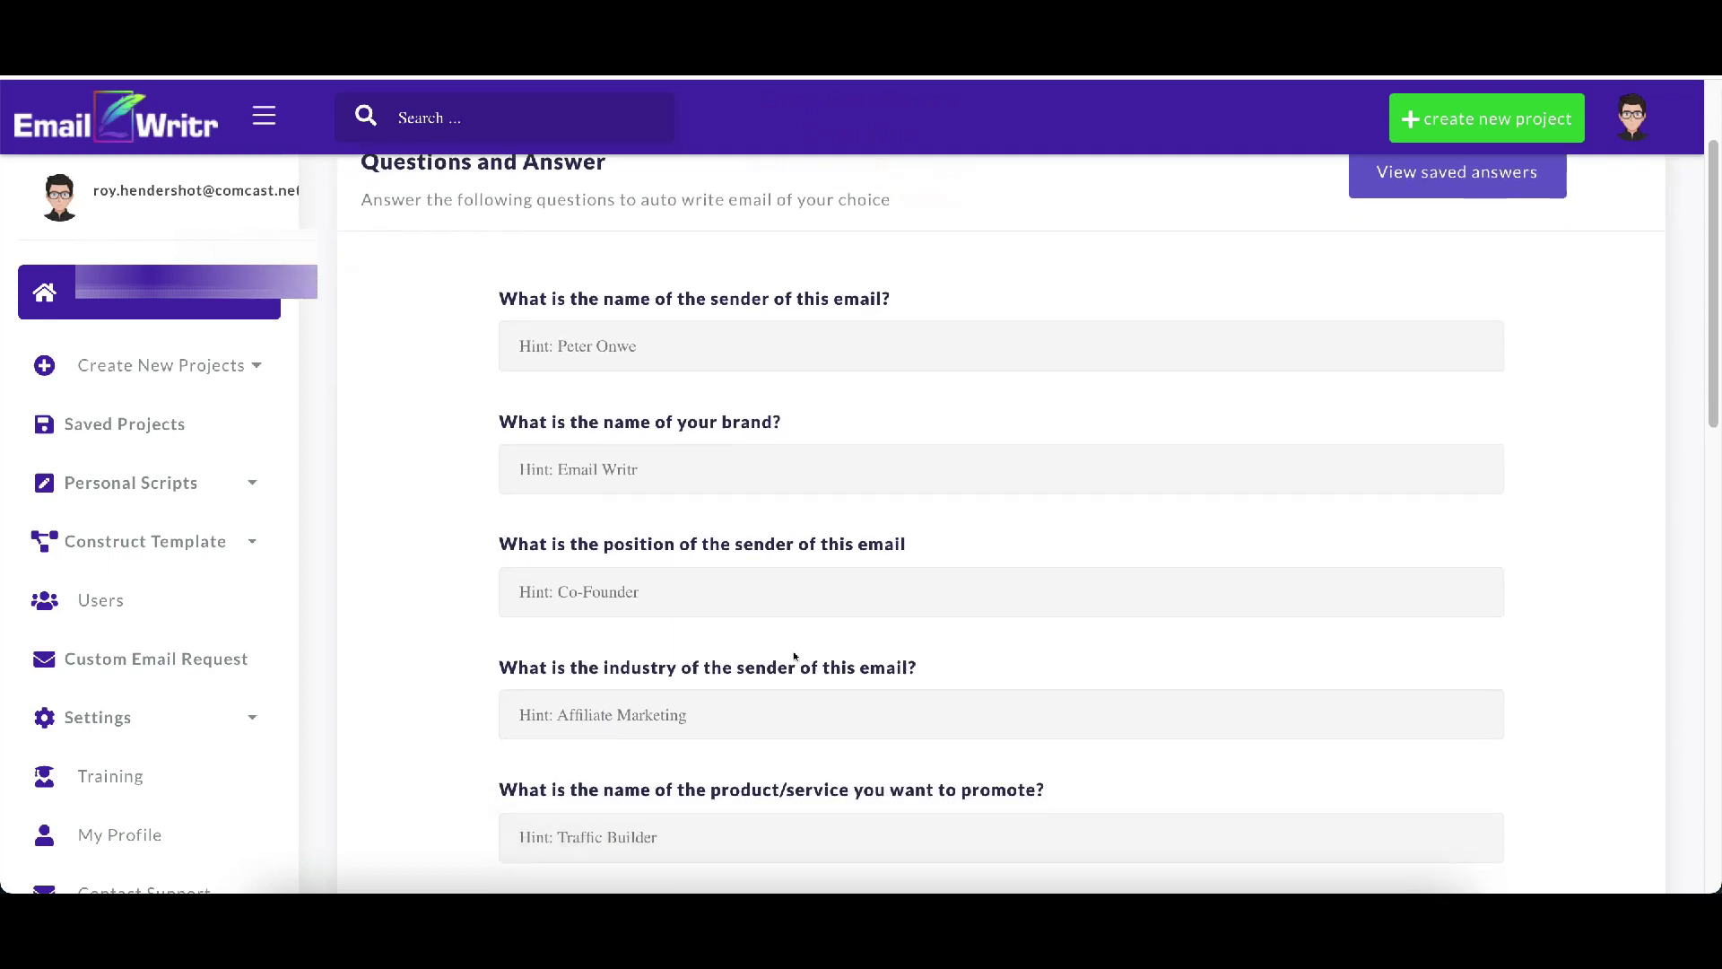
scroll(690, 659, down, 3)
scroll(817, 665, down, 4)
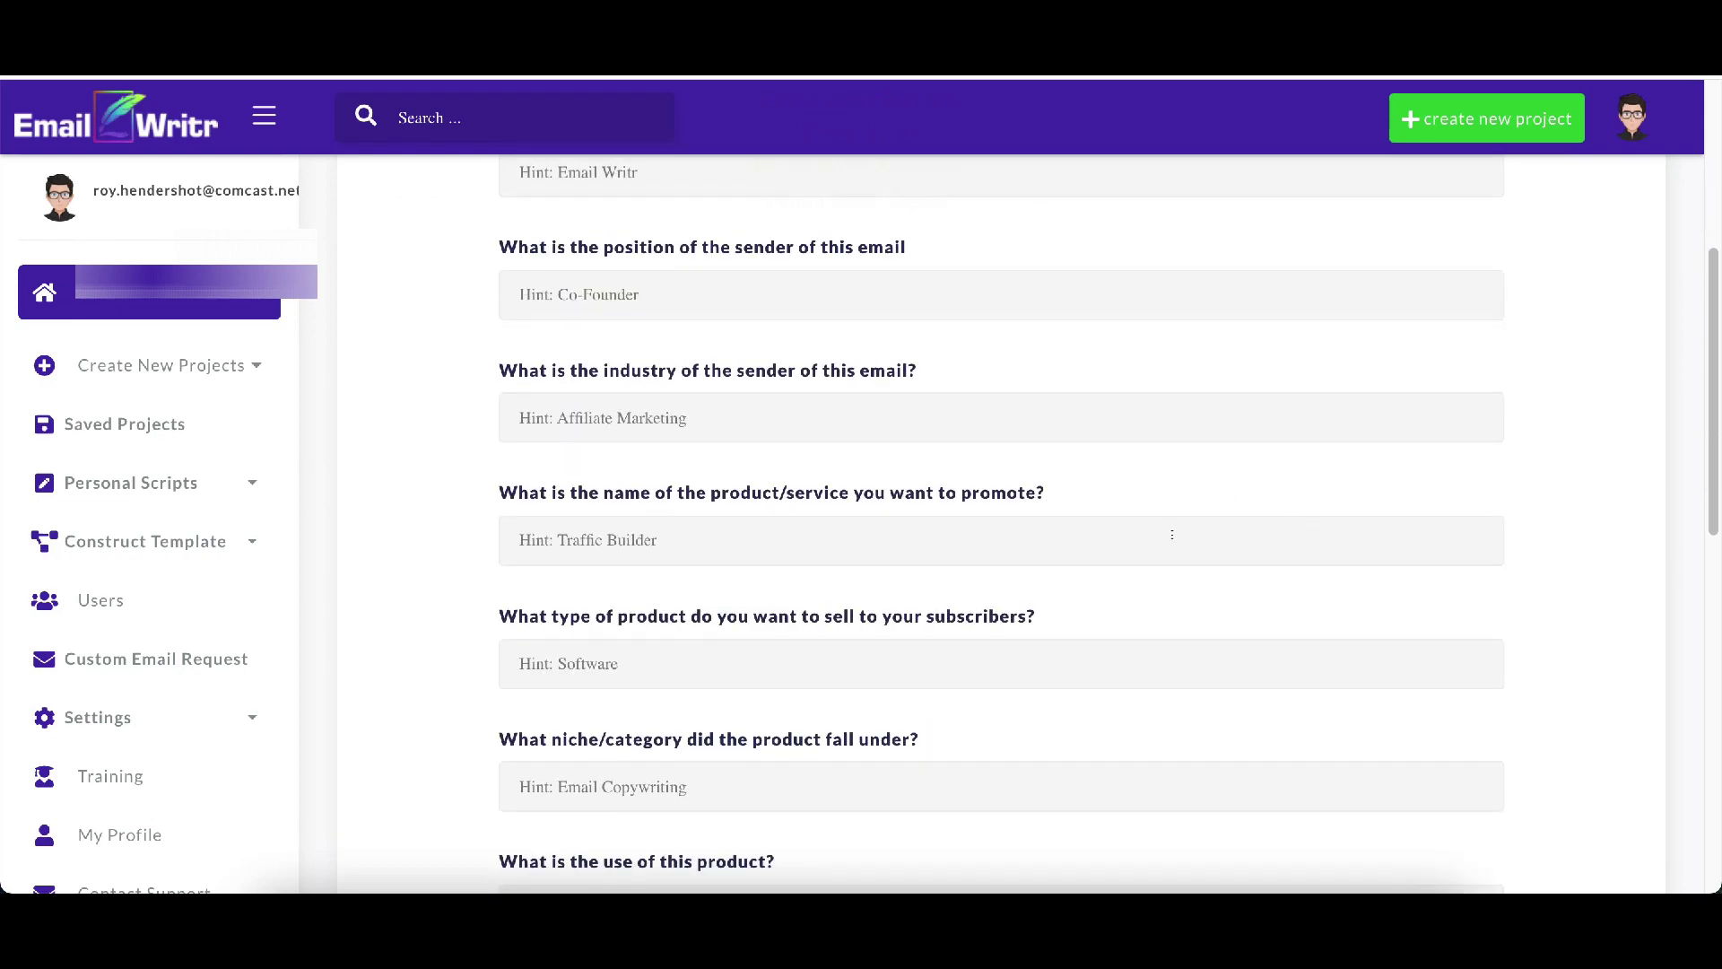
scroll(1171, 535, down, 15)
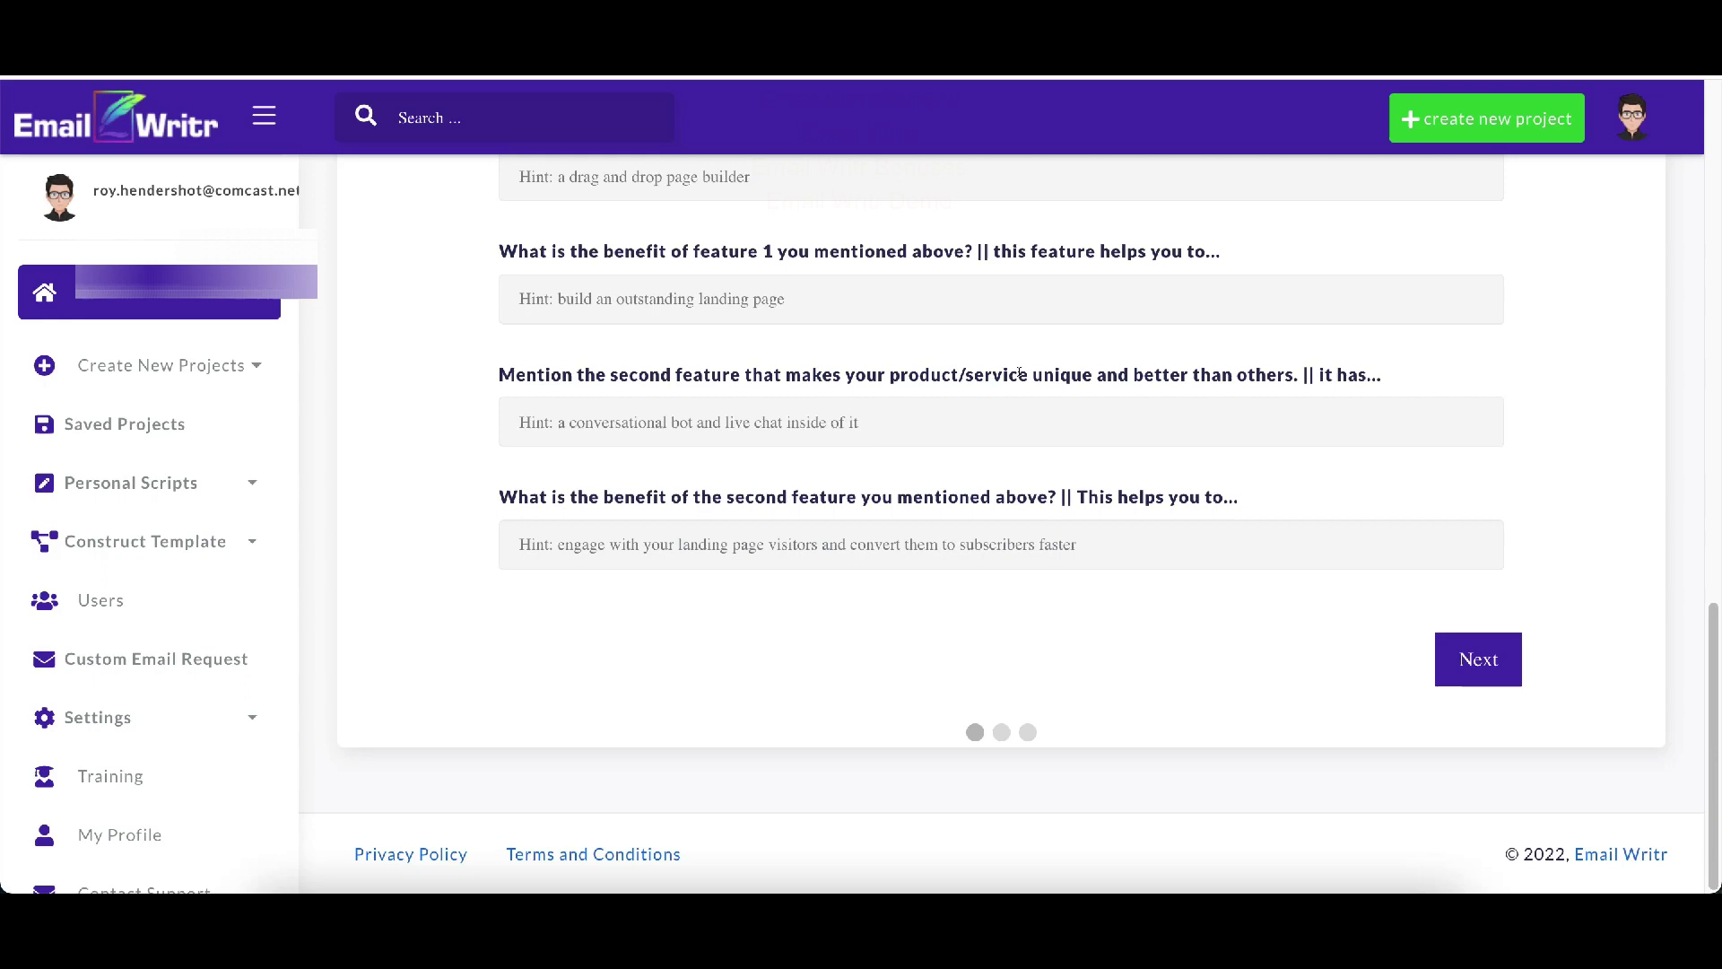
scroll(1020, 372, up, 5)
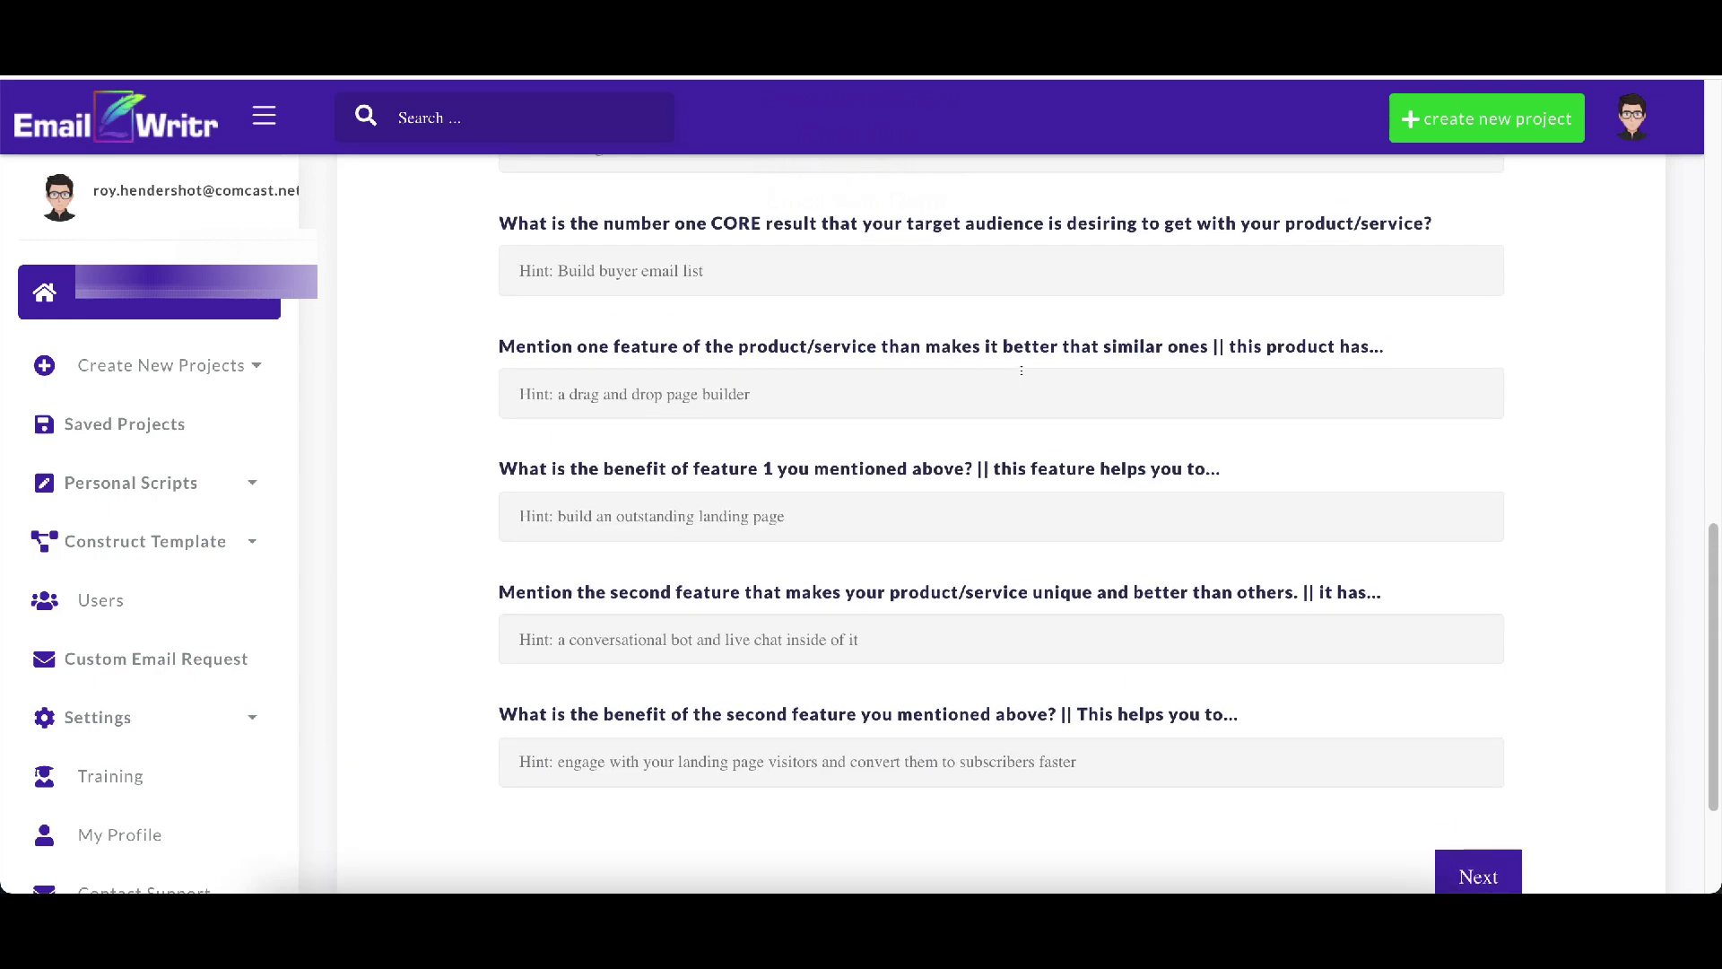
scroll(1023, 377, up, 5)
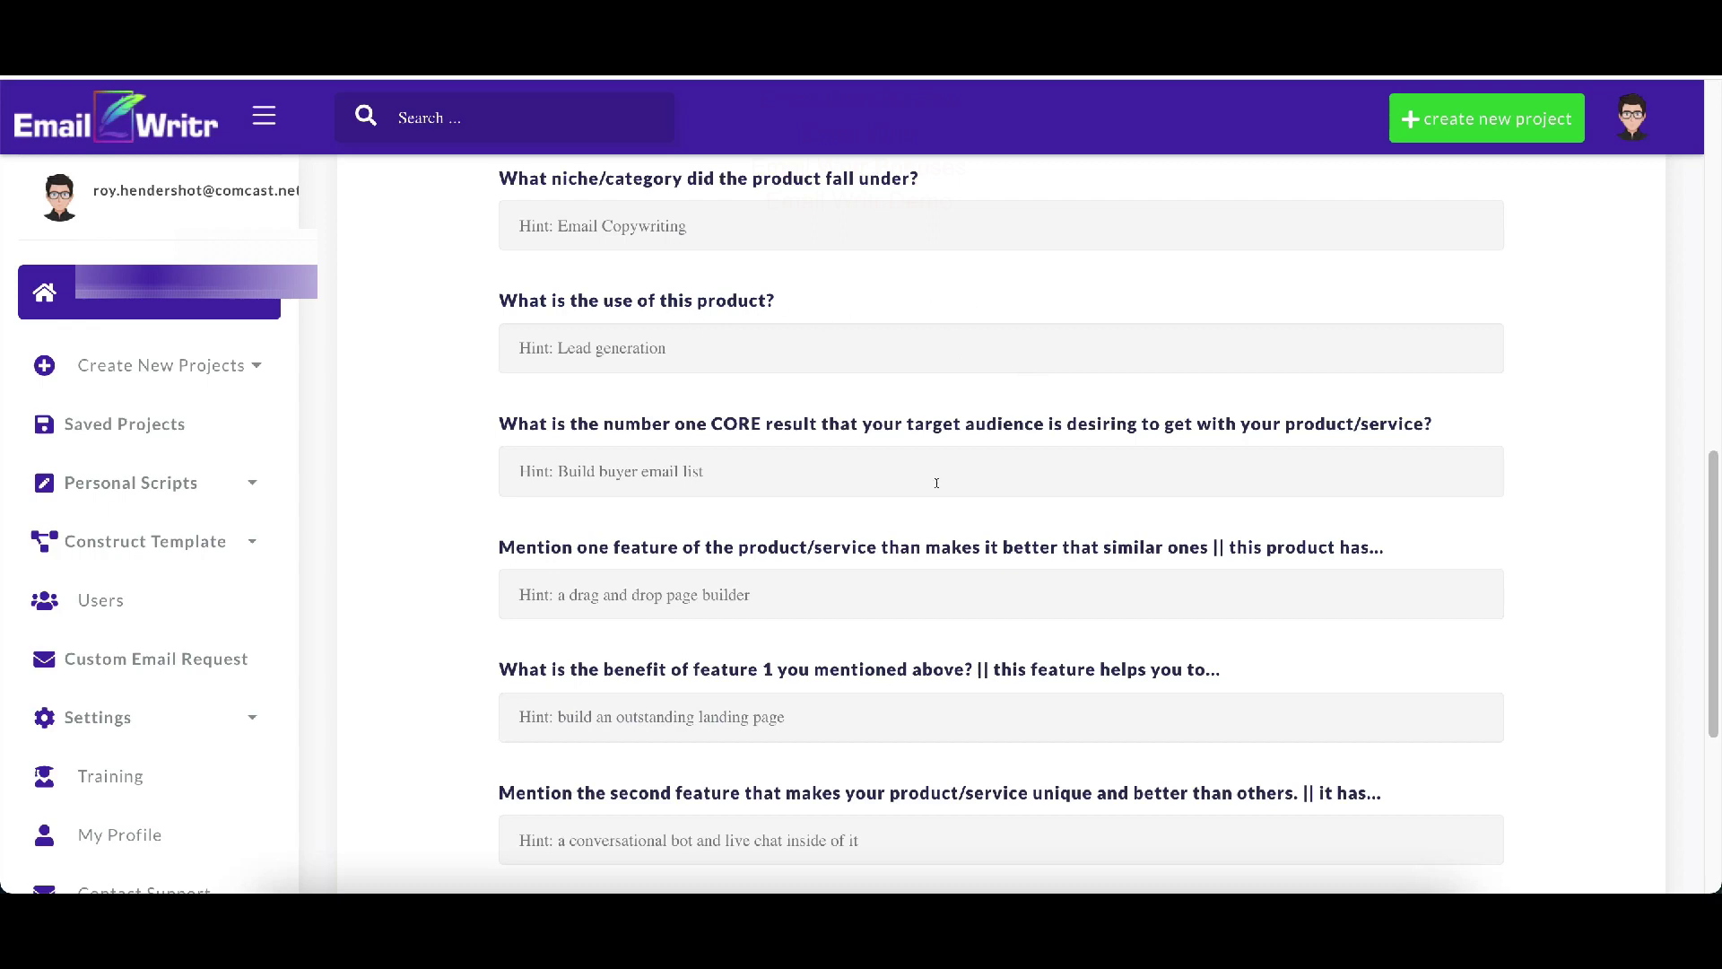
scroll(936, 483, up, 10)
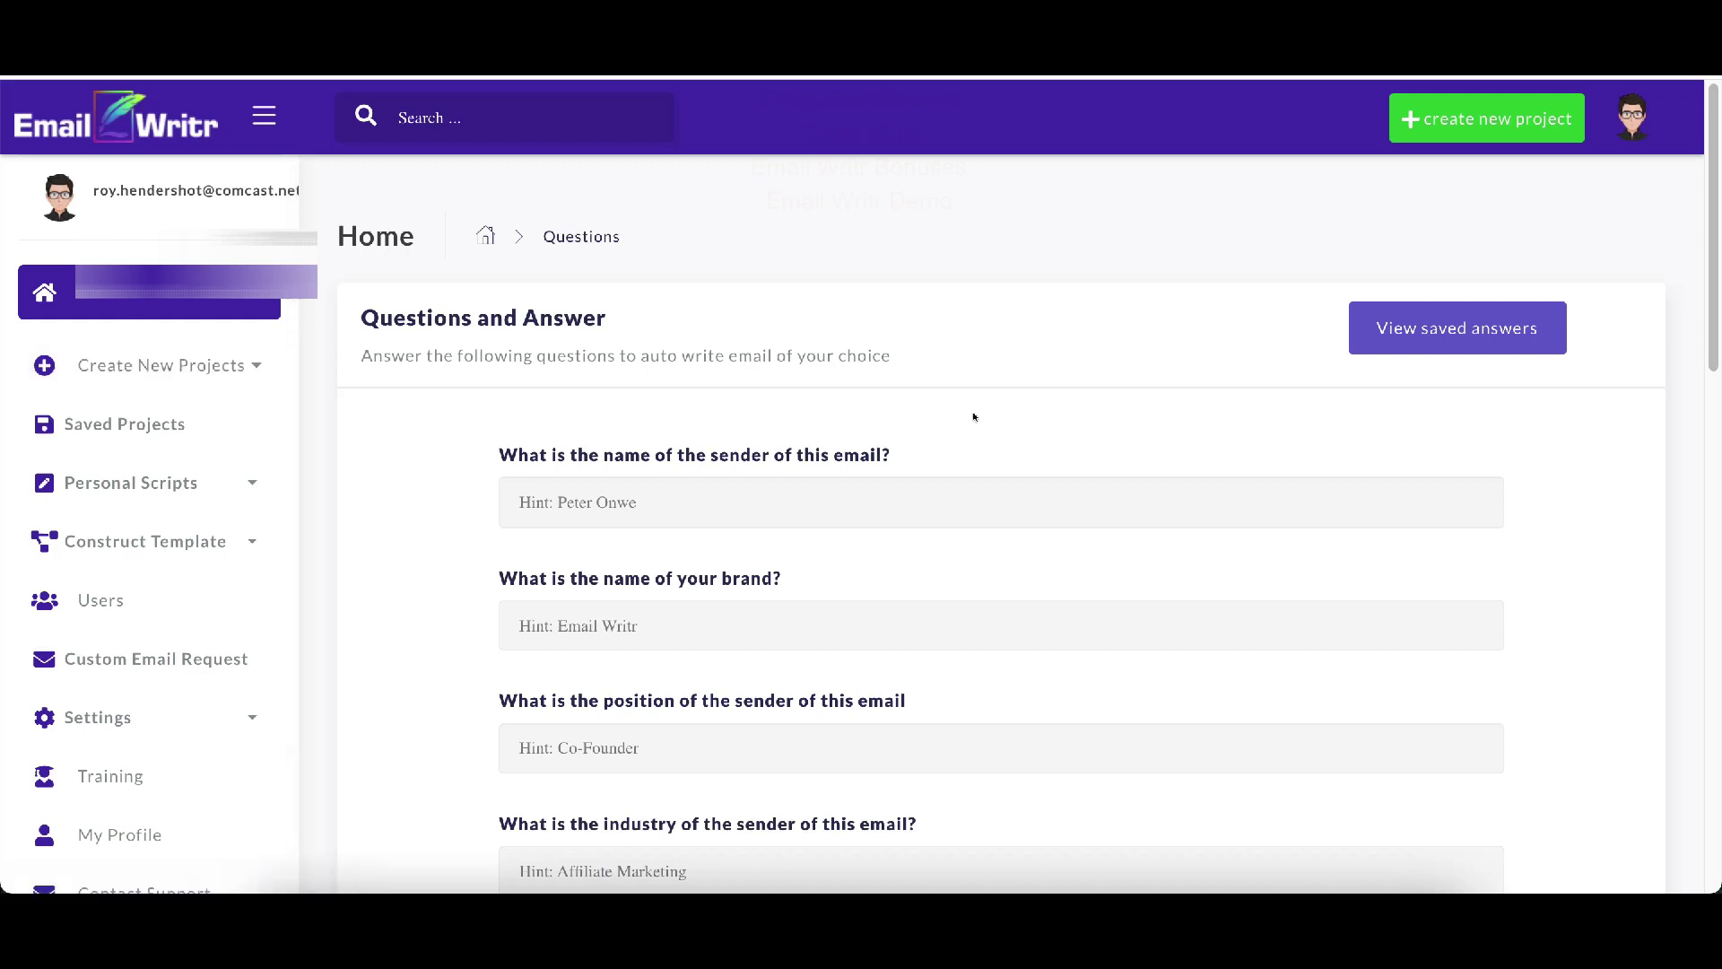
- Start a DFY Sequence project in the Make Money Online industry and browse the email types
click(212, 384)
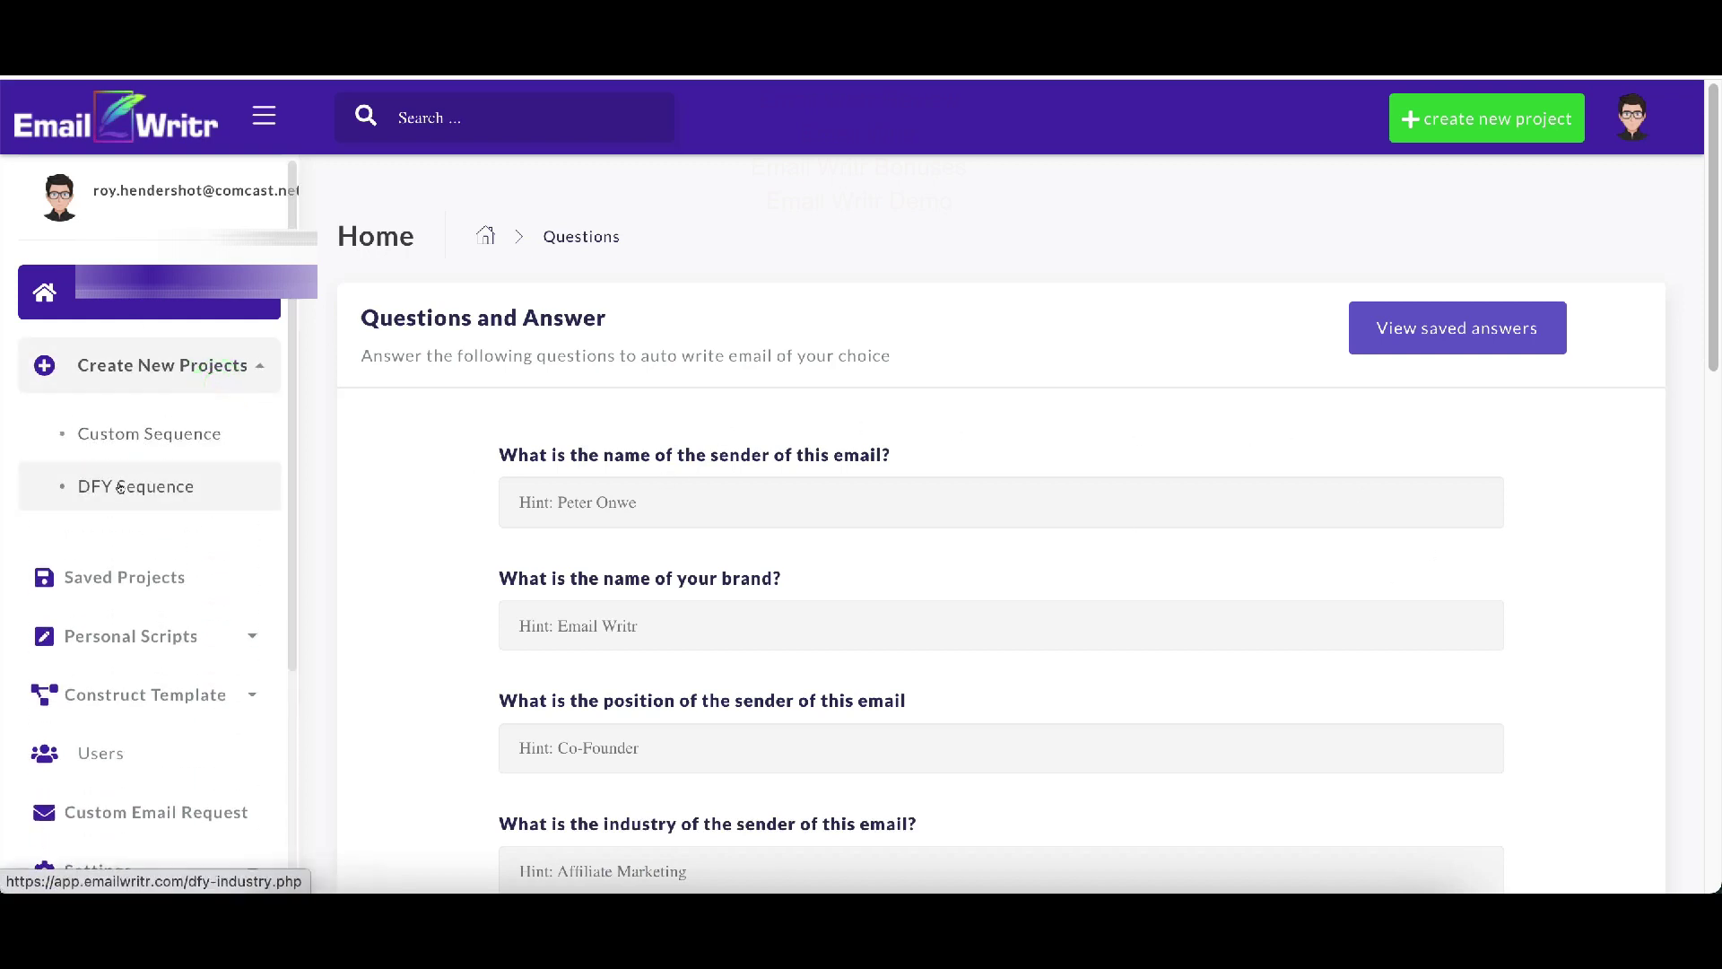
click(143, 494)
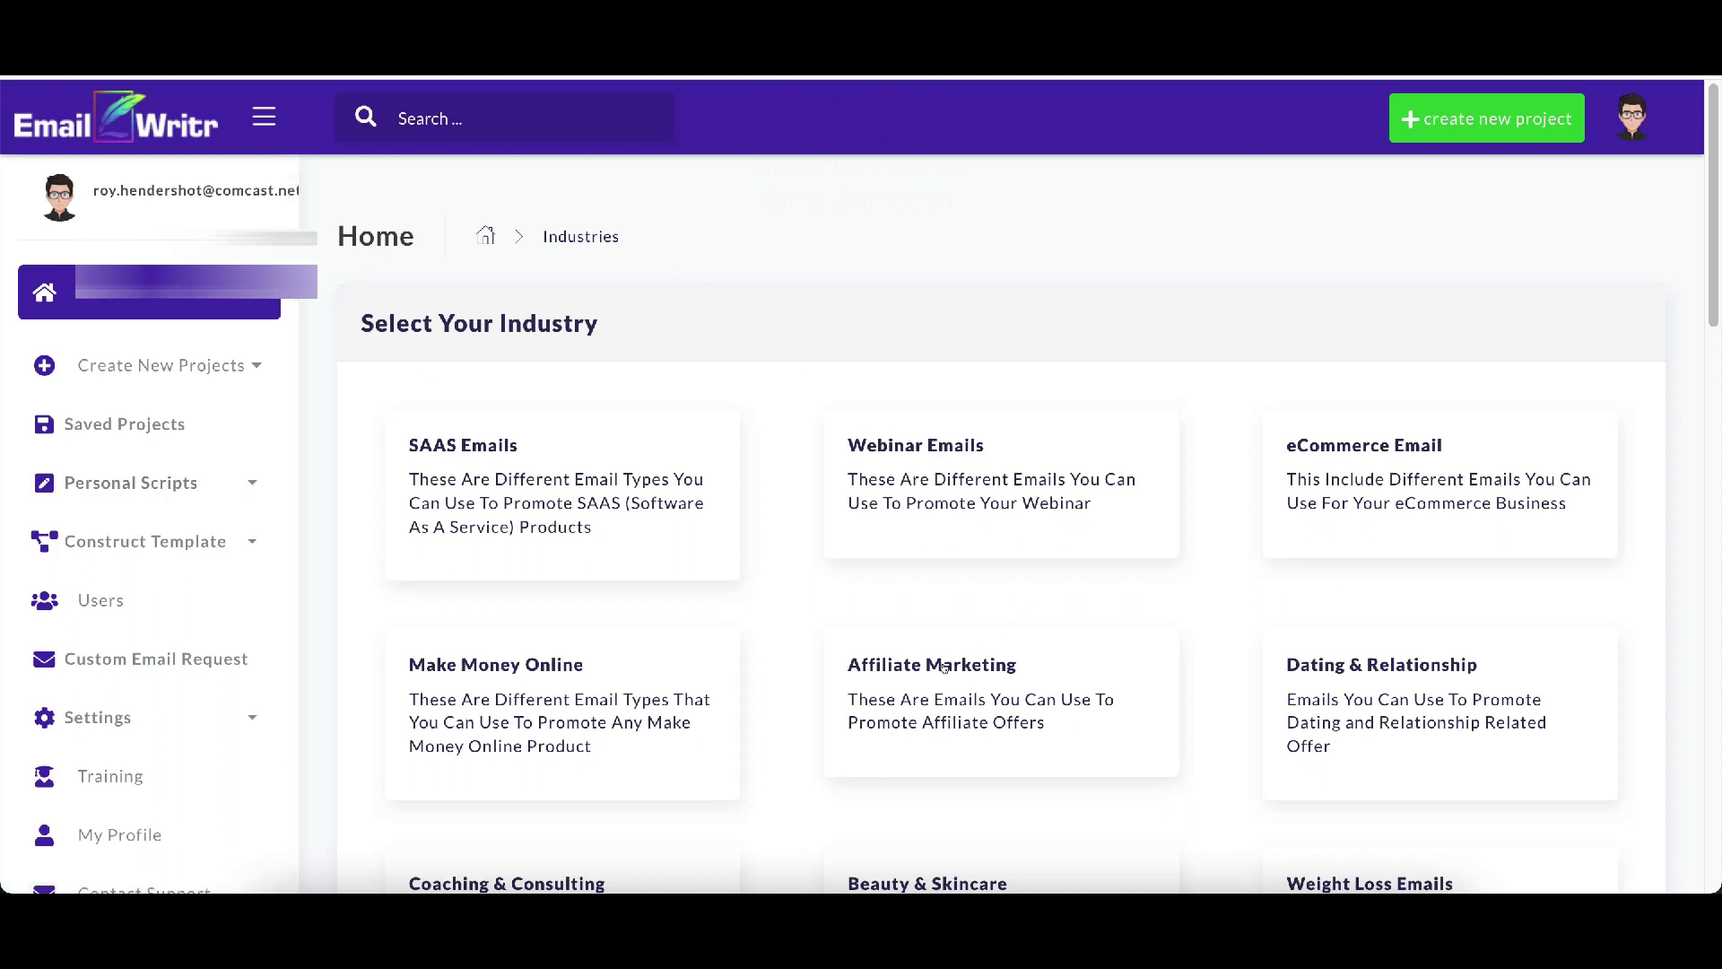
click(512, 661)
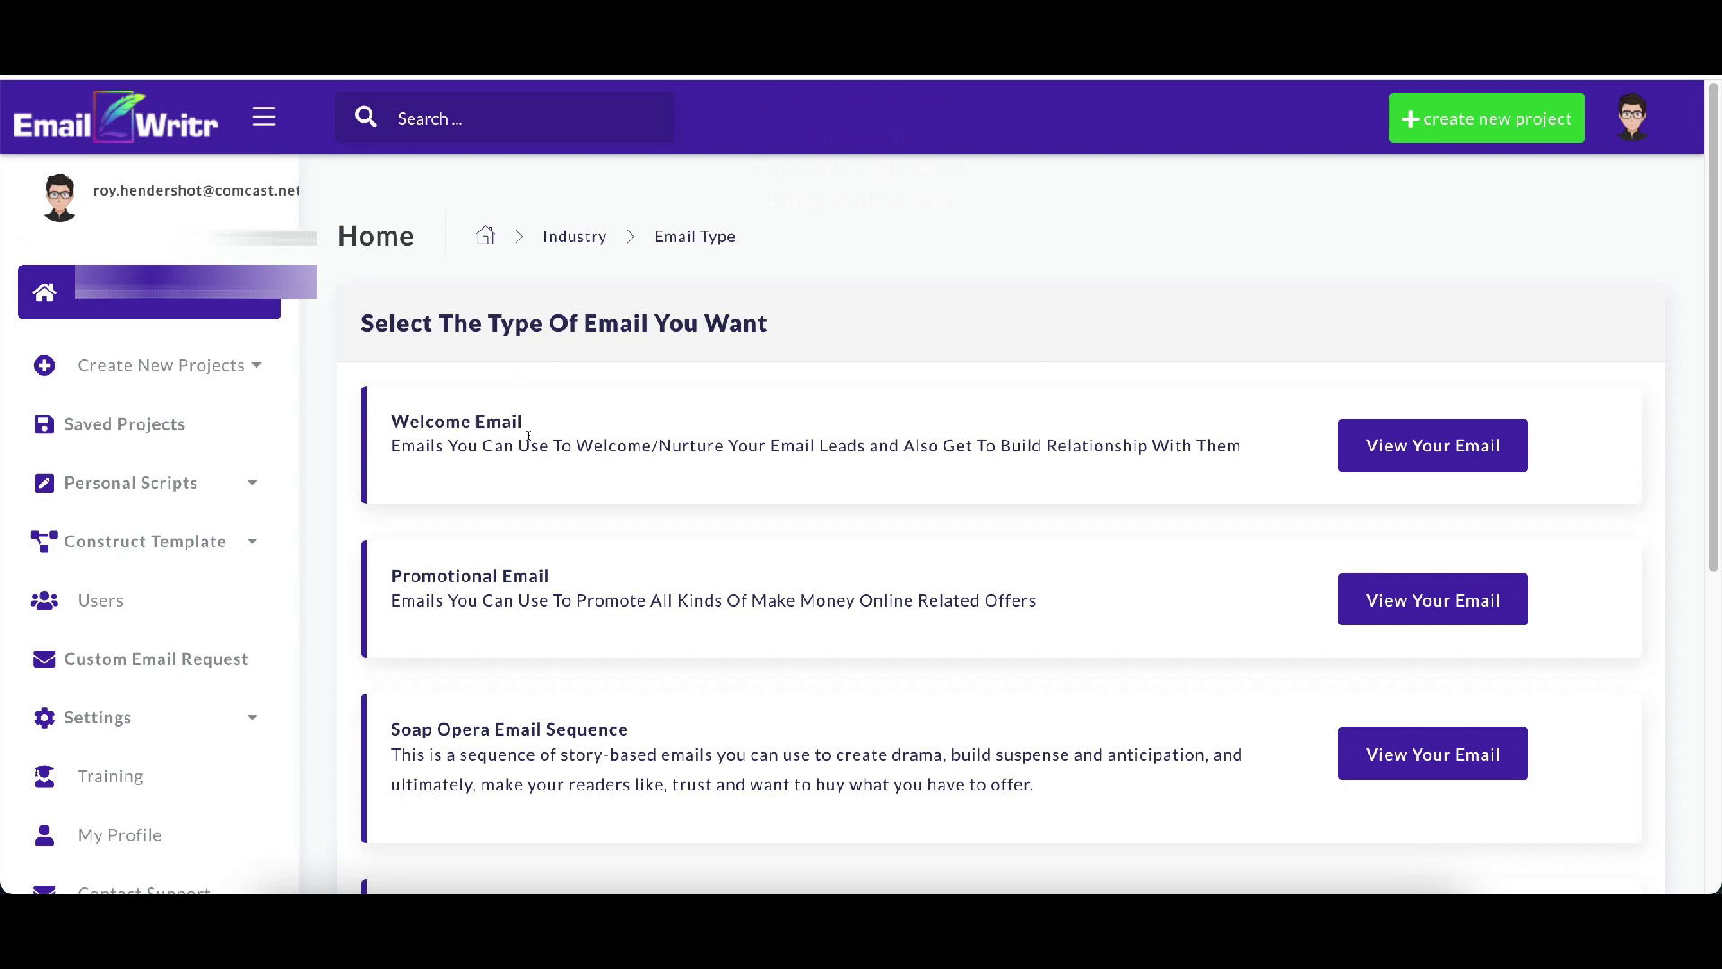
scroll(543, 509, down, 5)
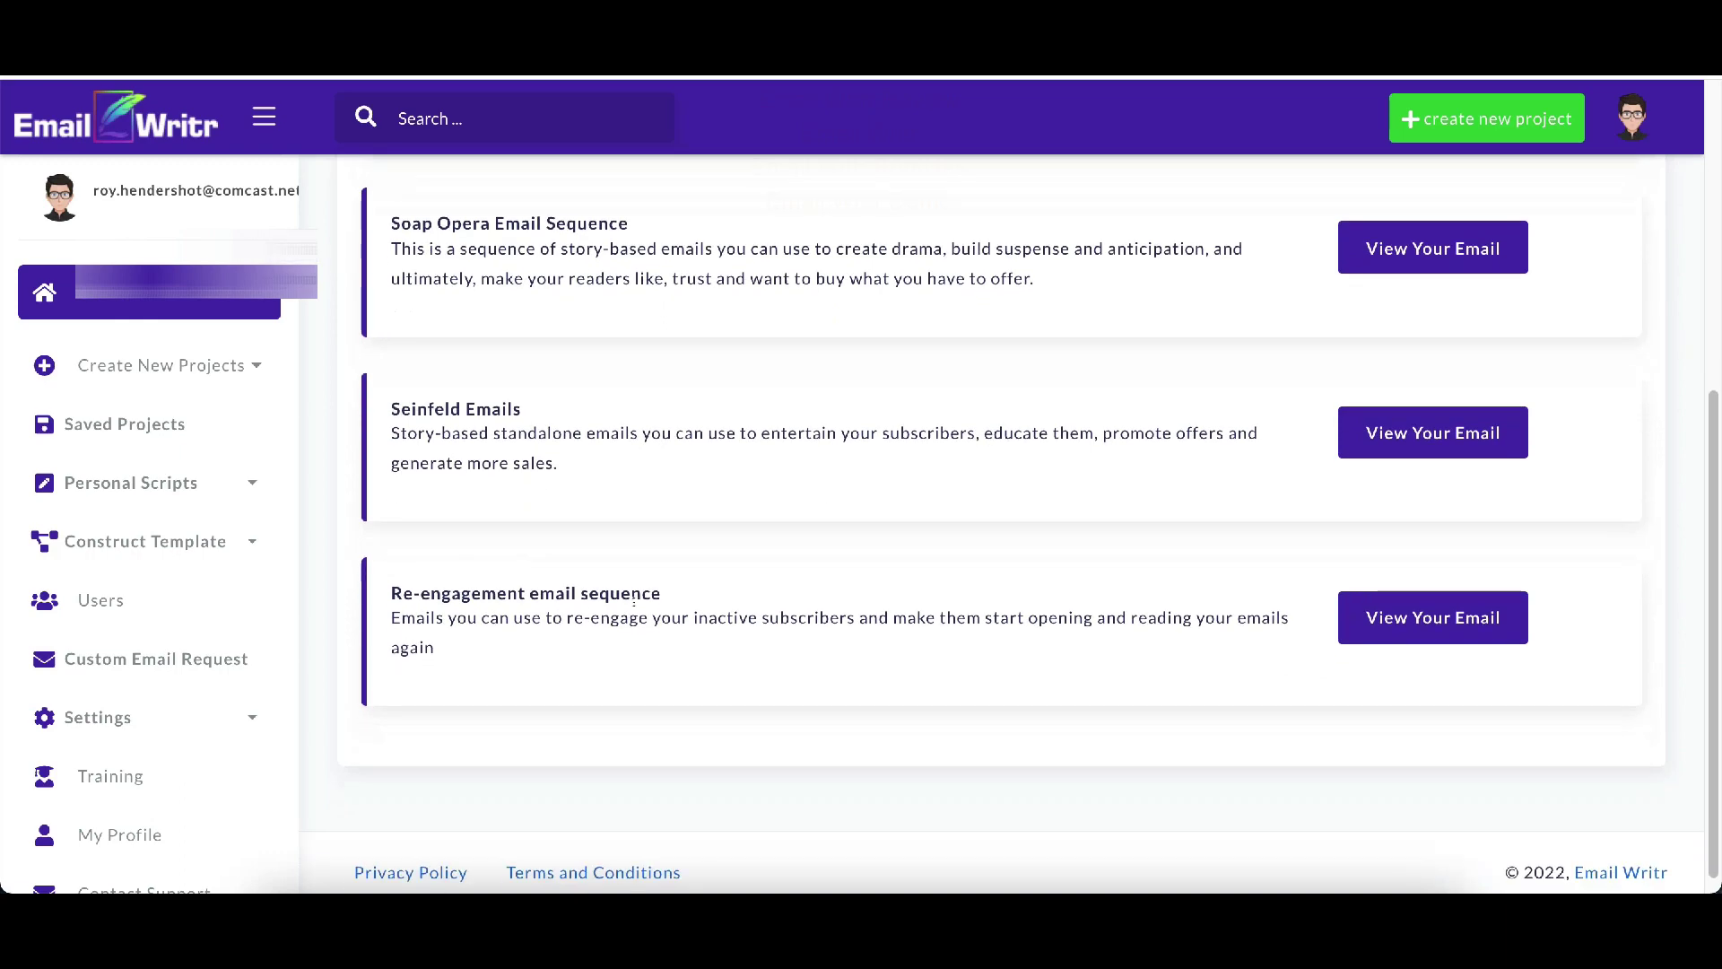
scroll(485, 448, up, 3)
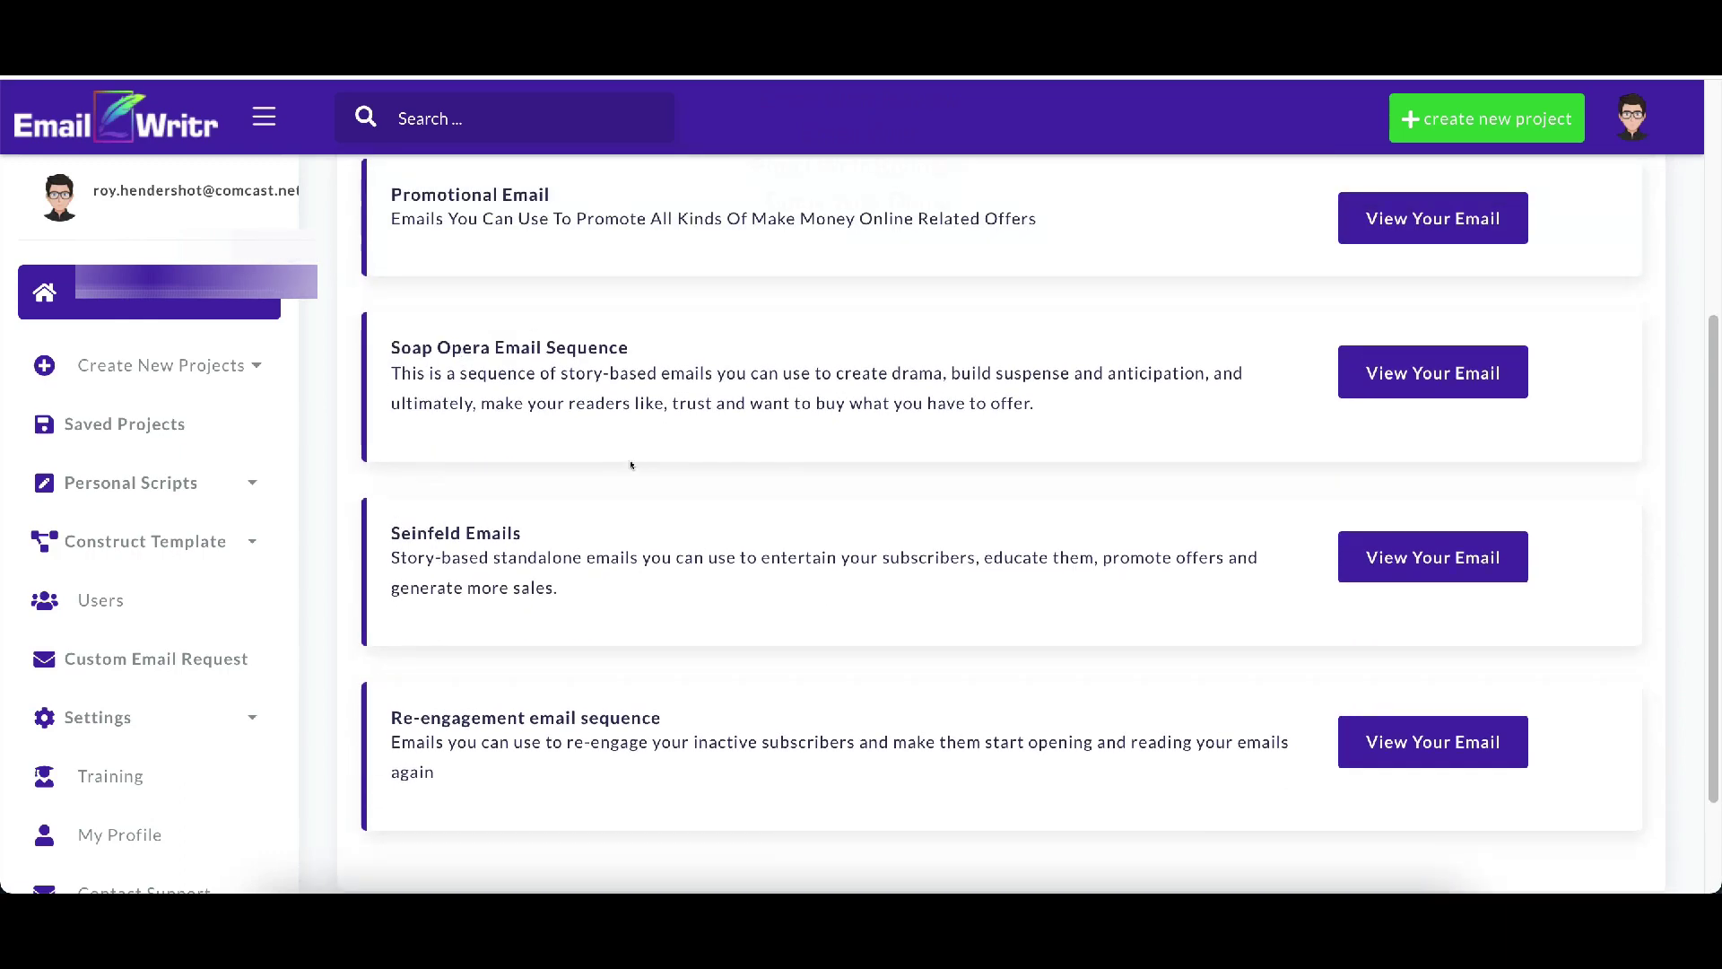
scroll(807, 359, up, 1)
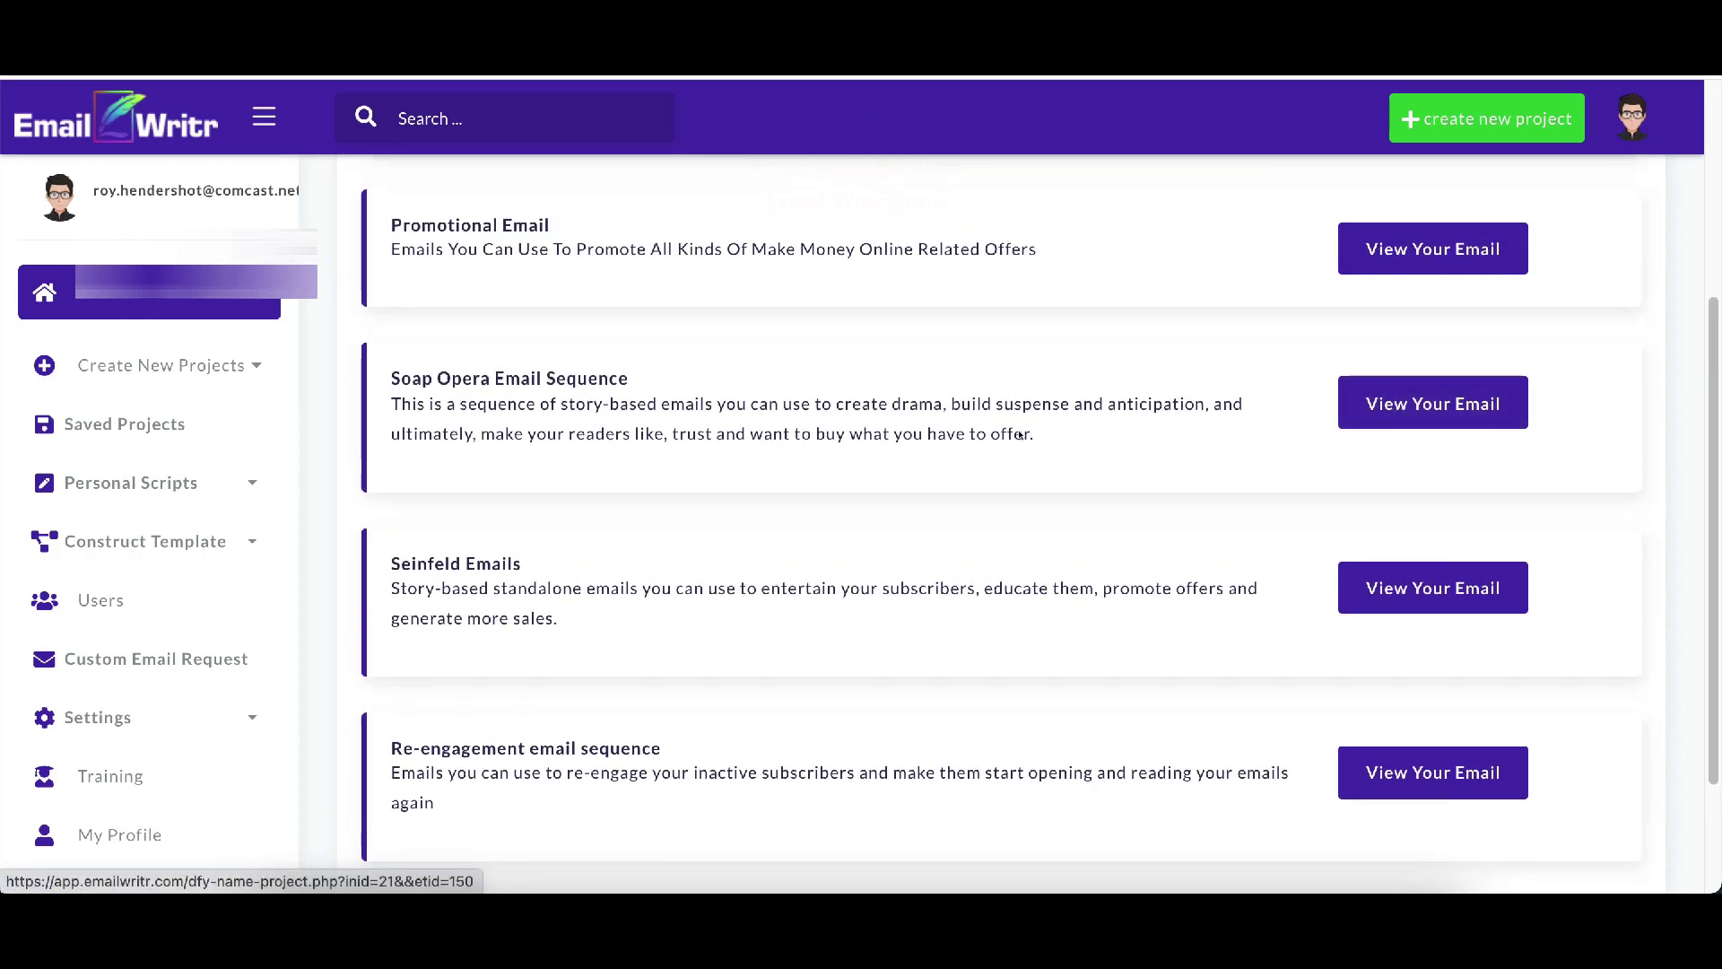
scroll(992, 373, up, 4)
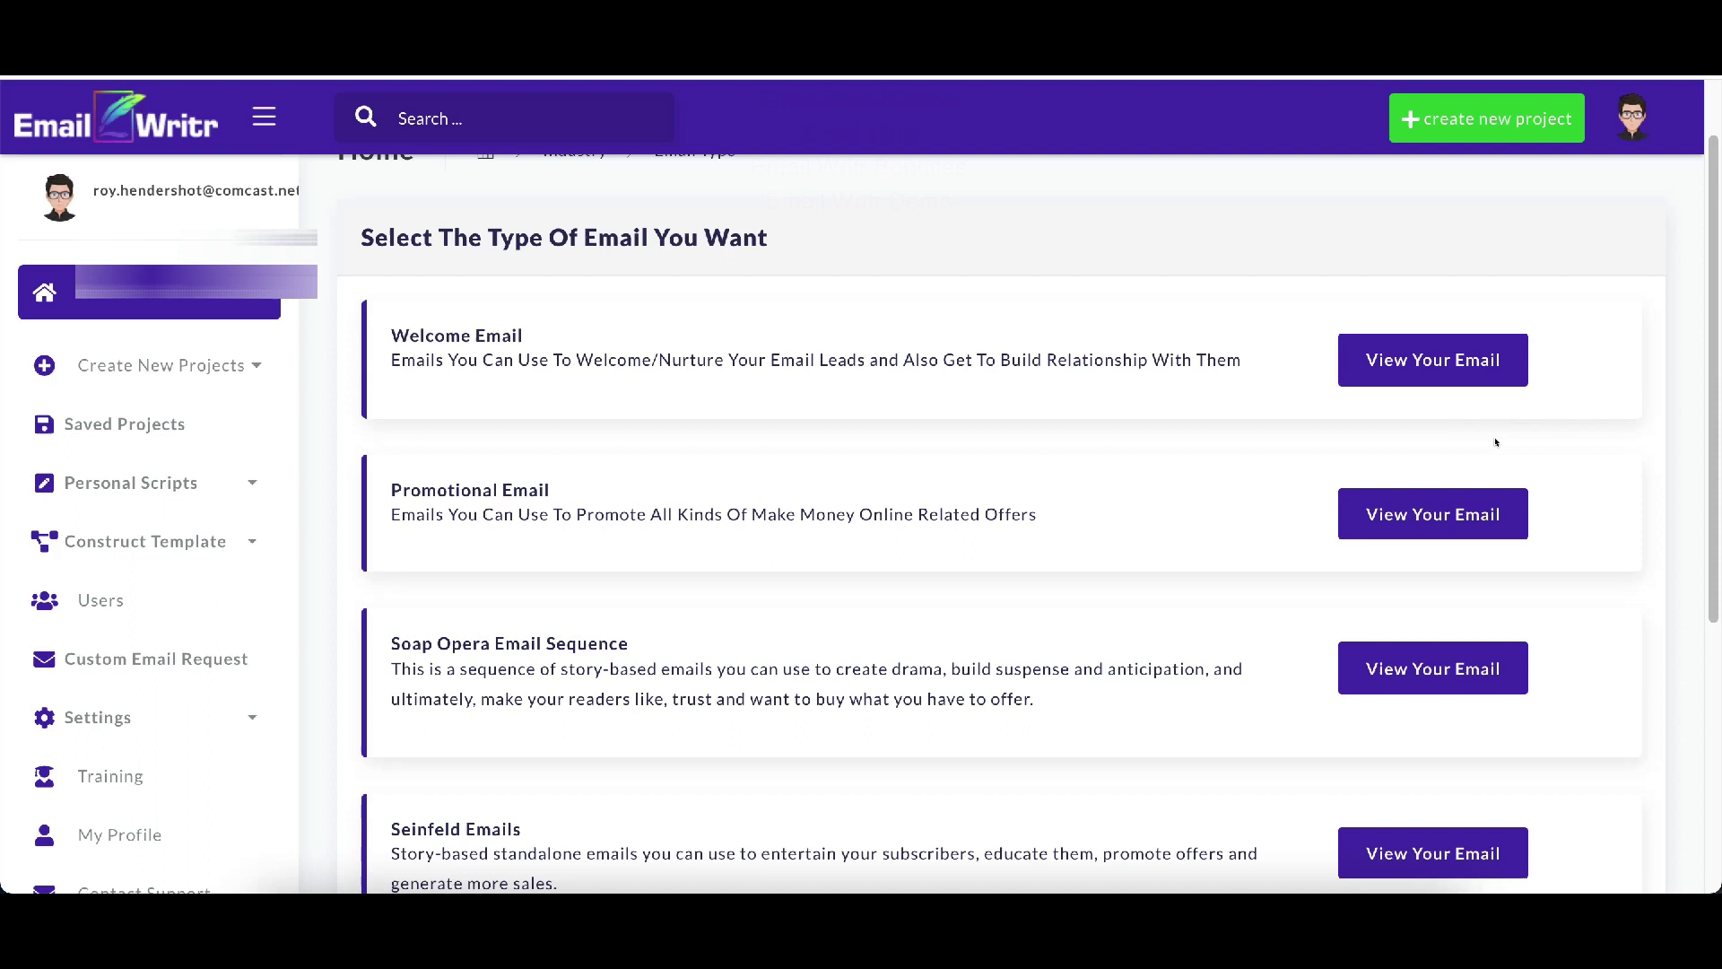
click(1489, 510)
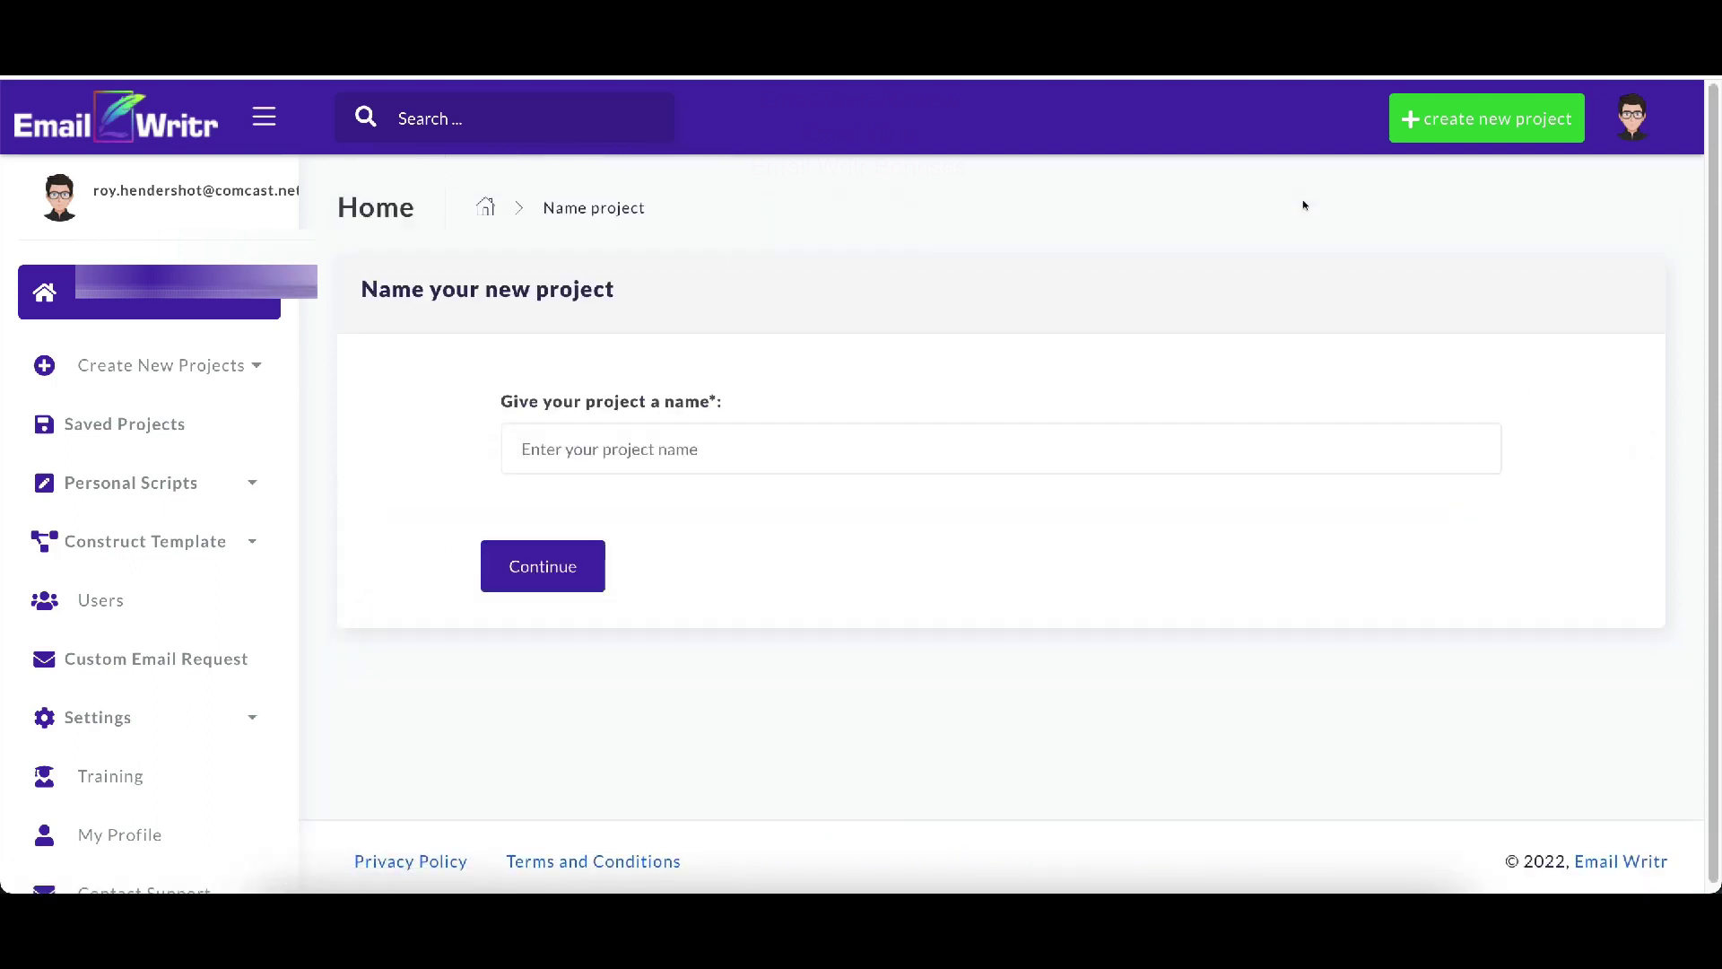
click(813, 451)
text(M)
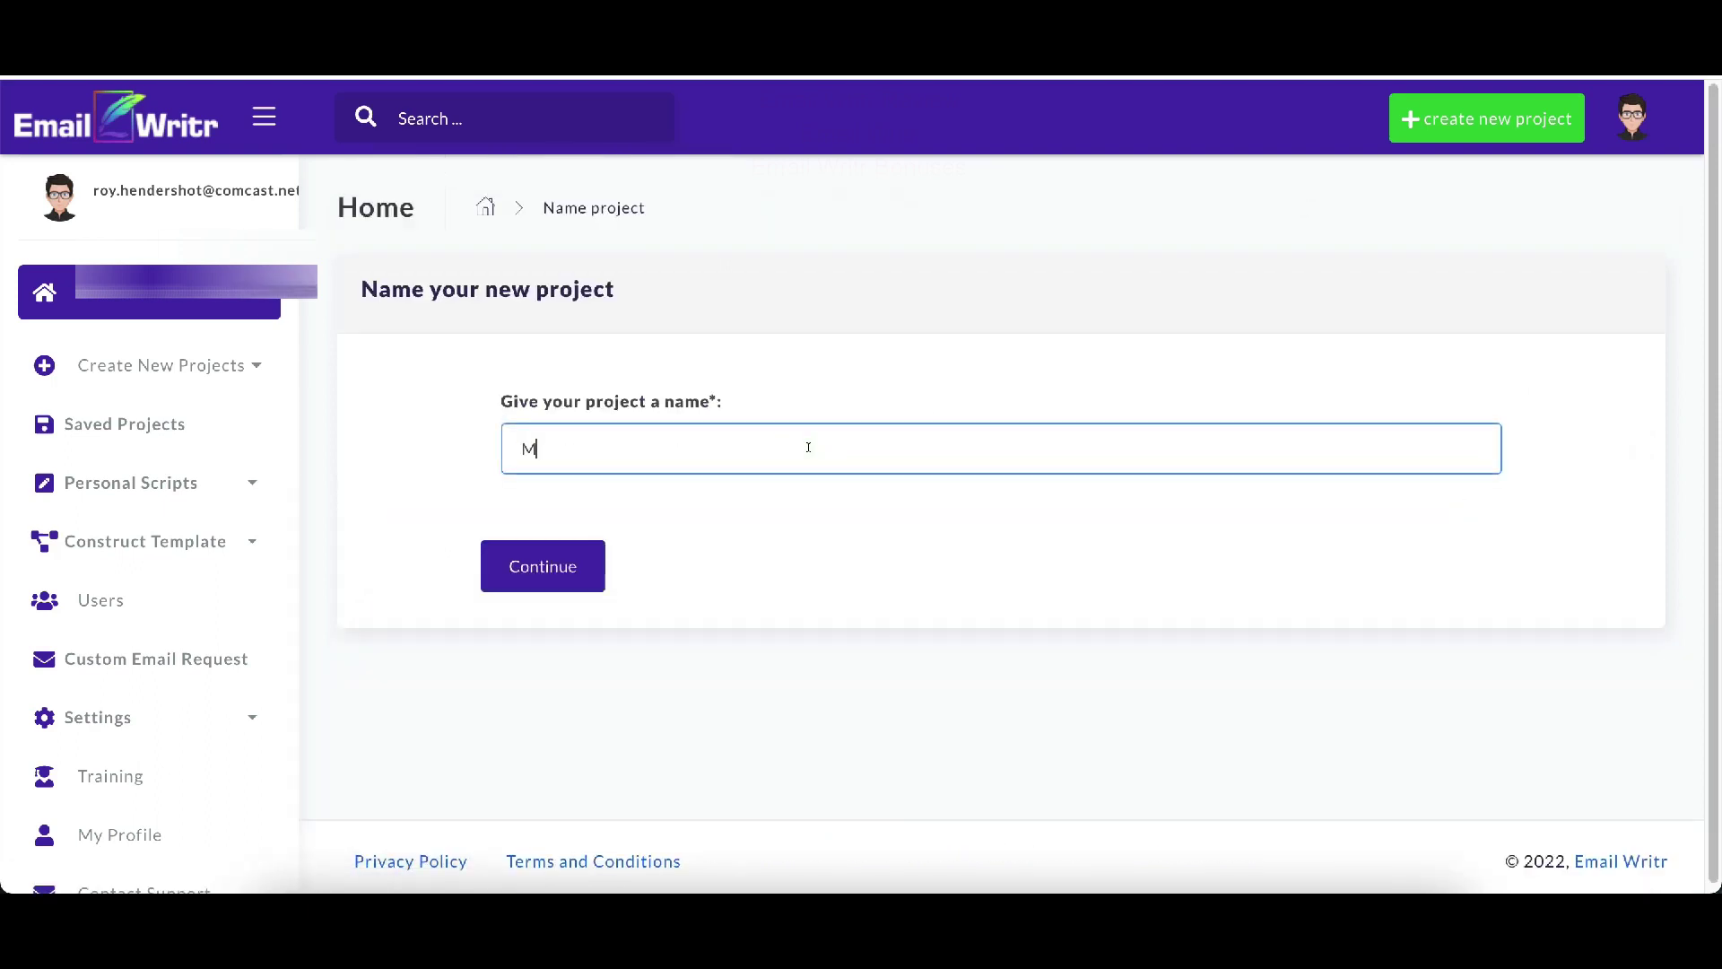
text(y Project)
click(570, 568)
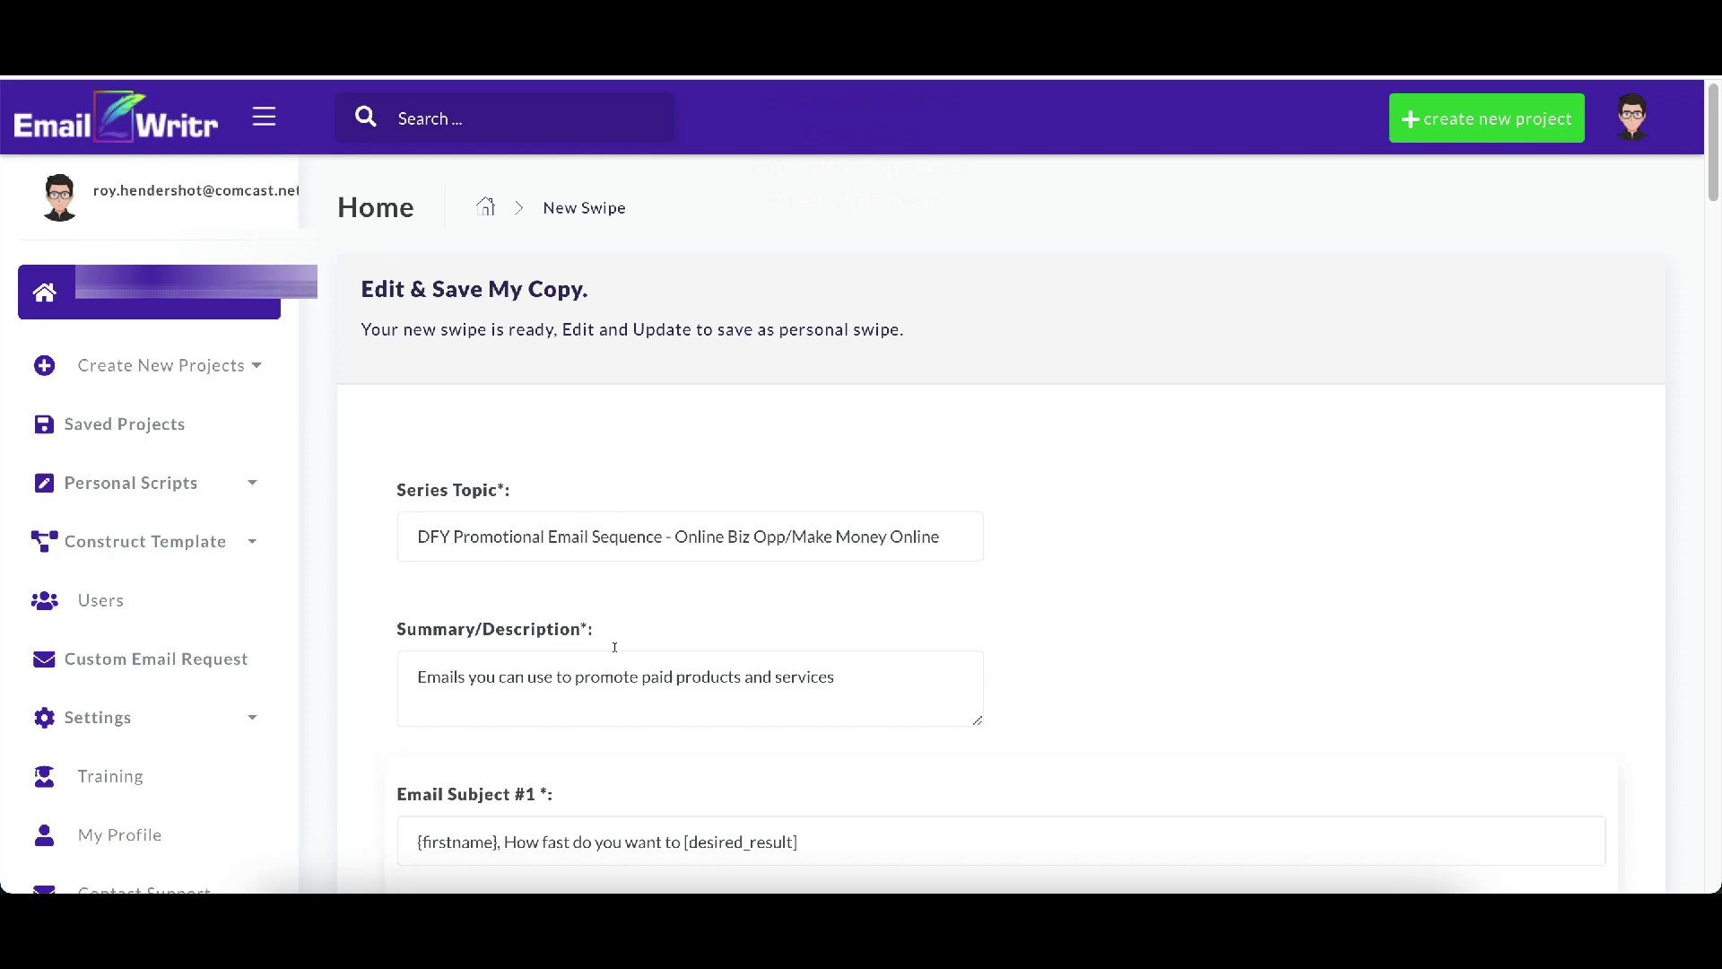
scroll(614, 646, down, 1)
click(513, 658)
scroll(515, 659, down, 3)
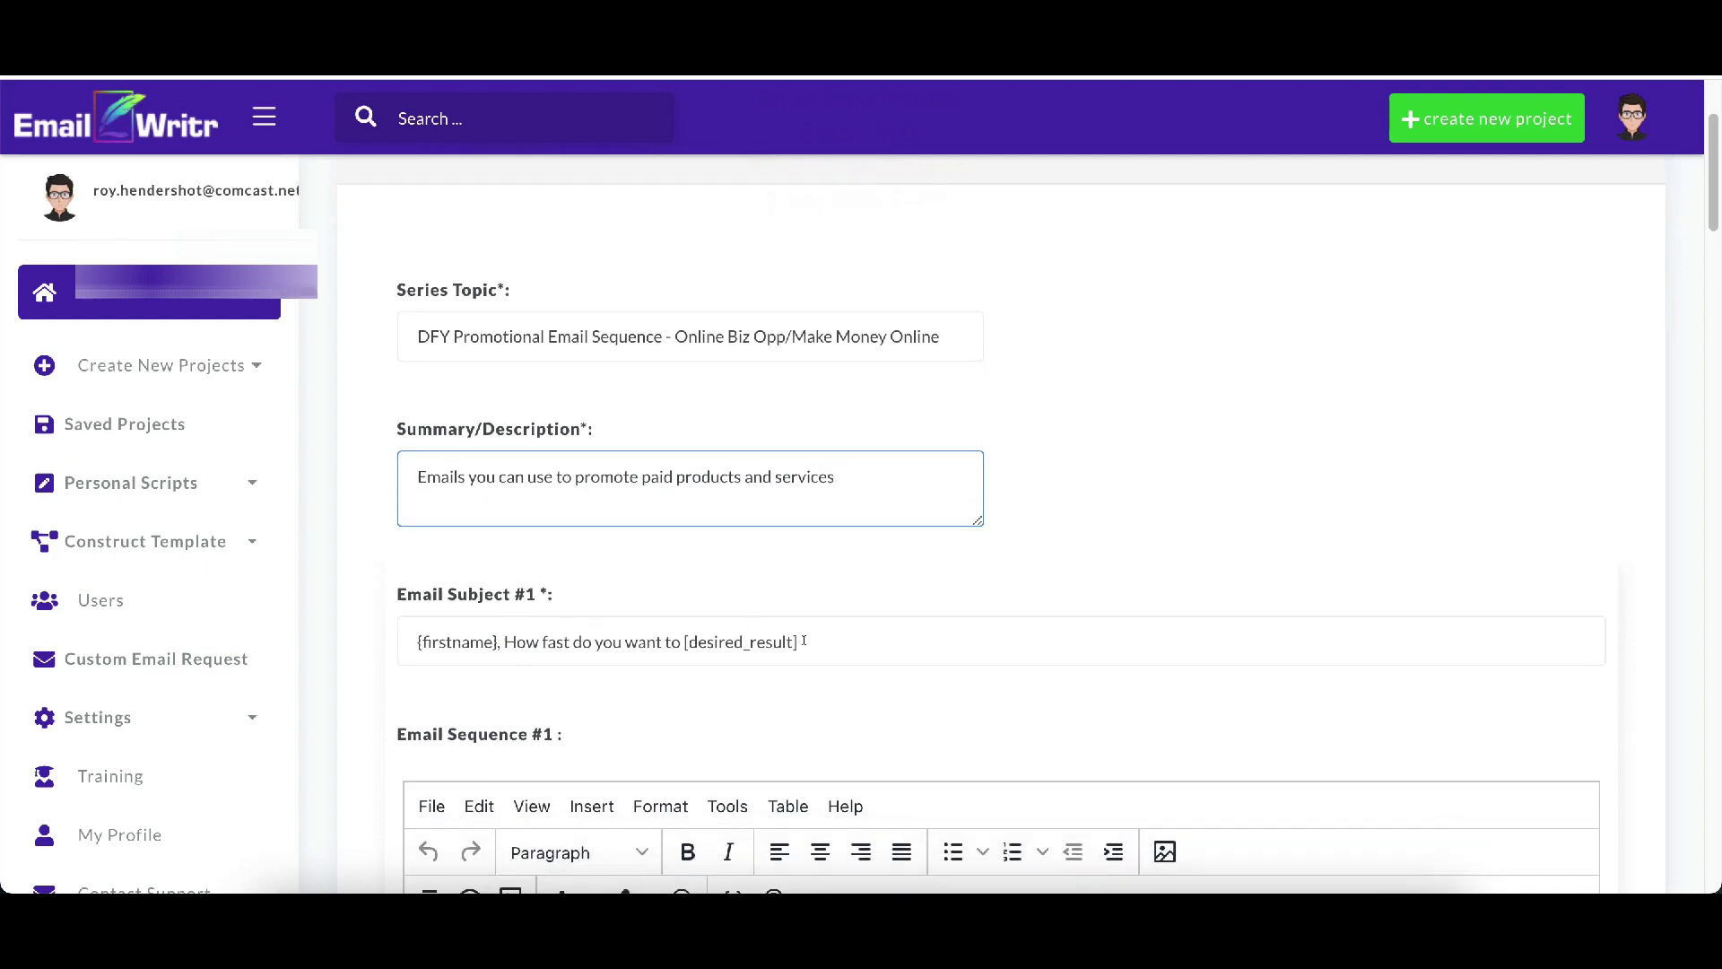
scroll(778, 641, down, 4)
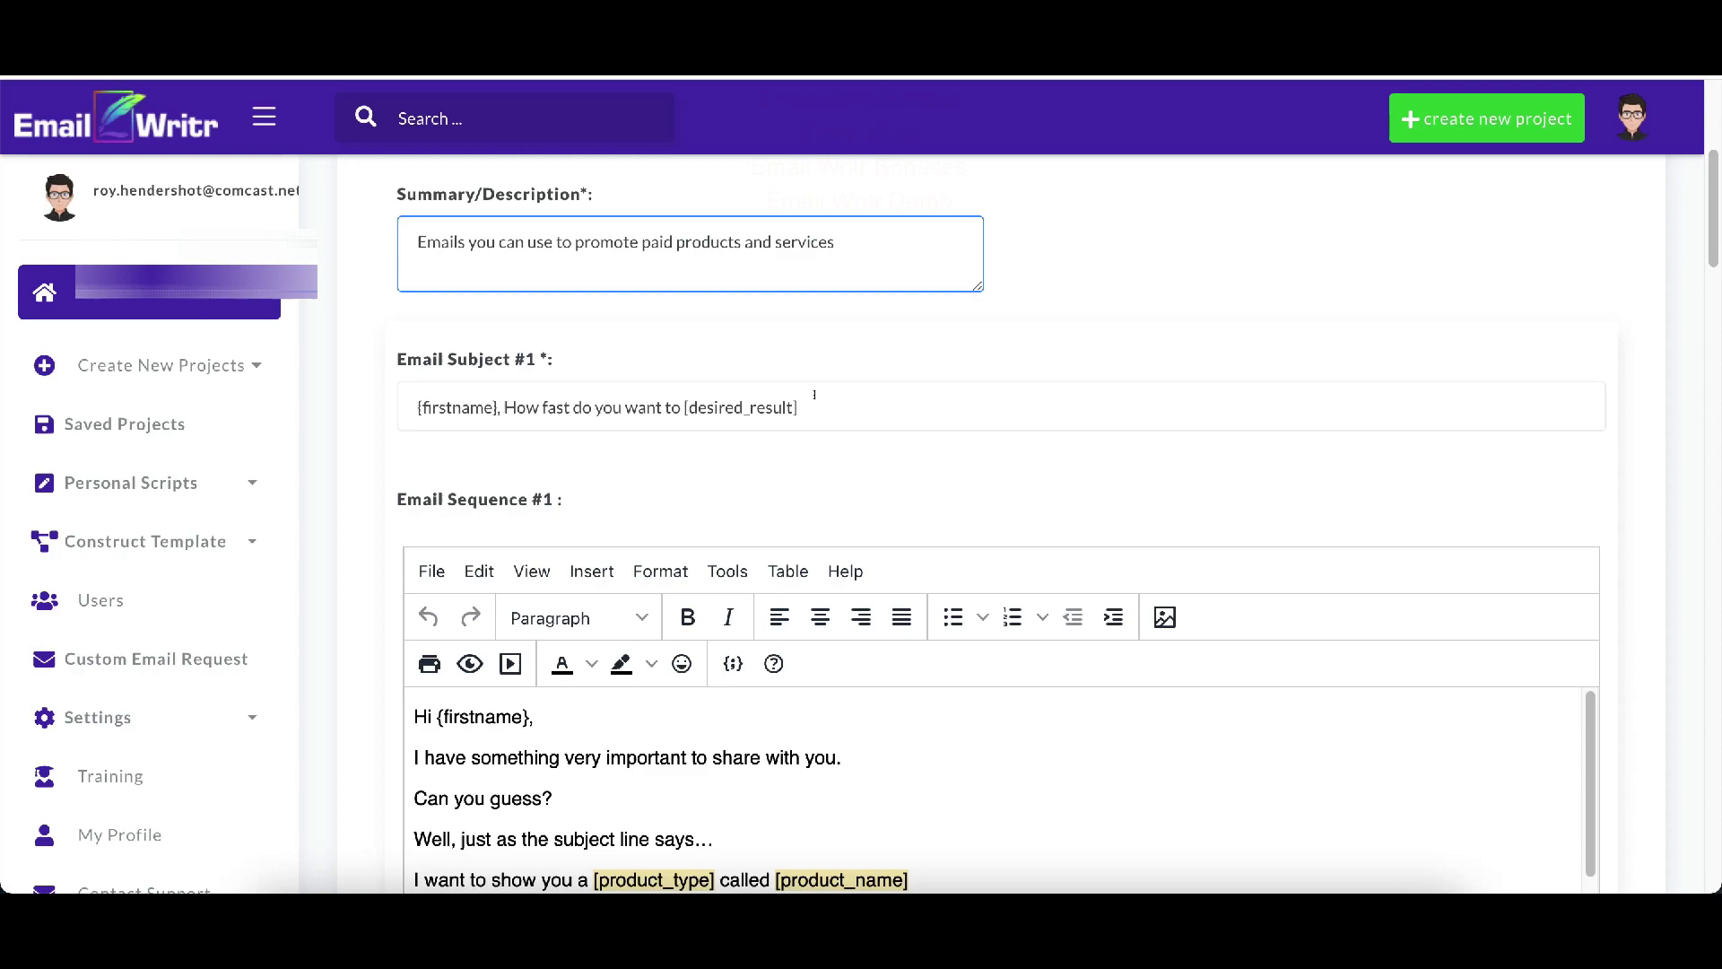
scroll(563, 277, down, 6)
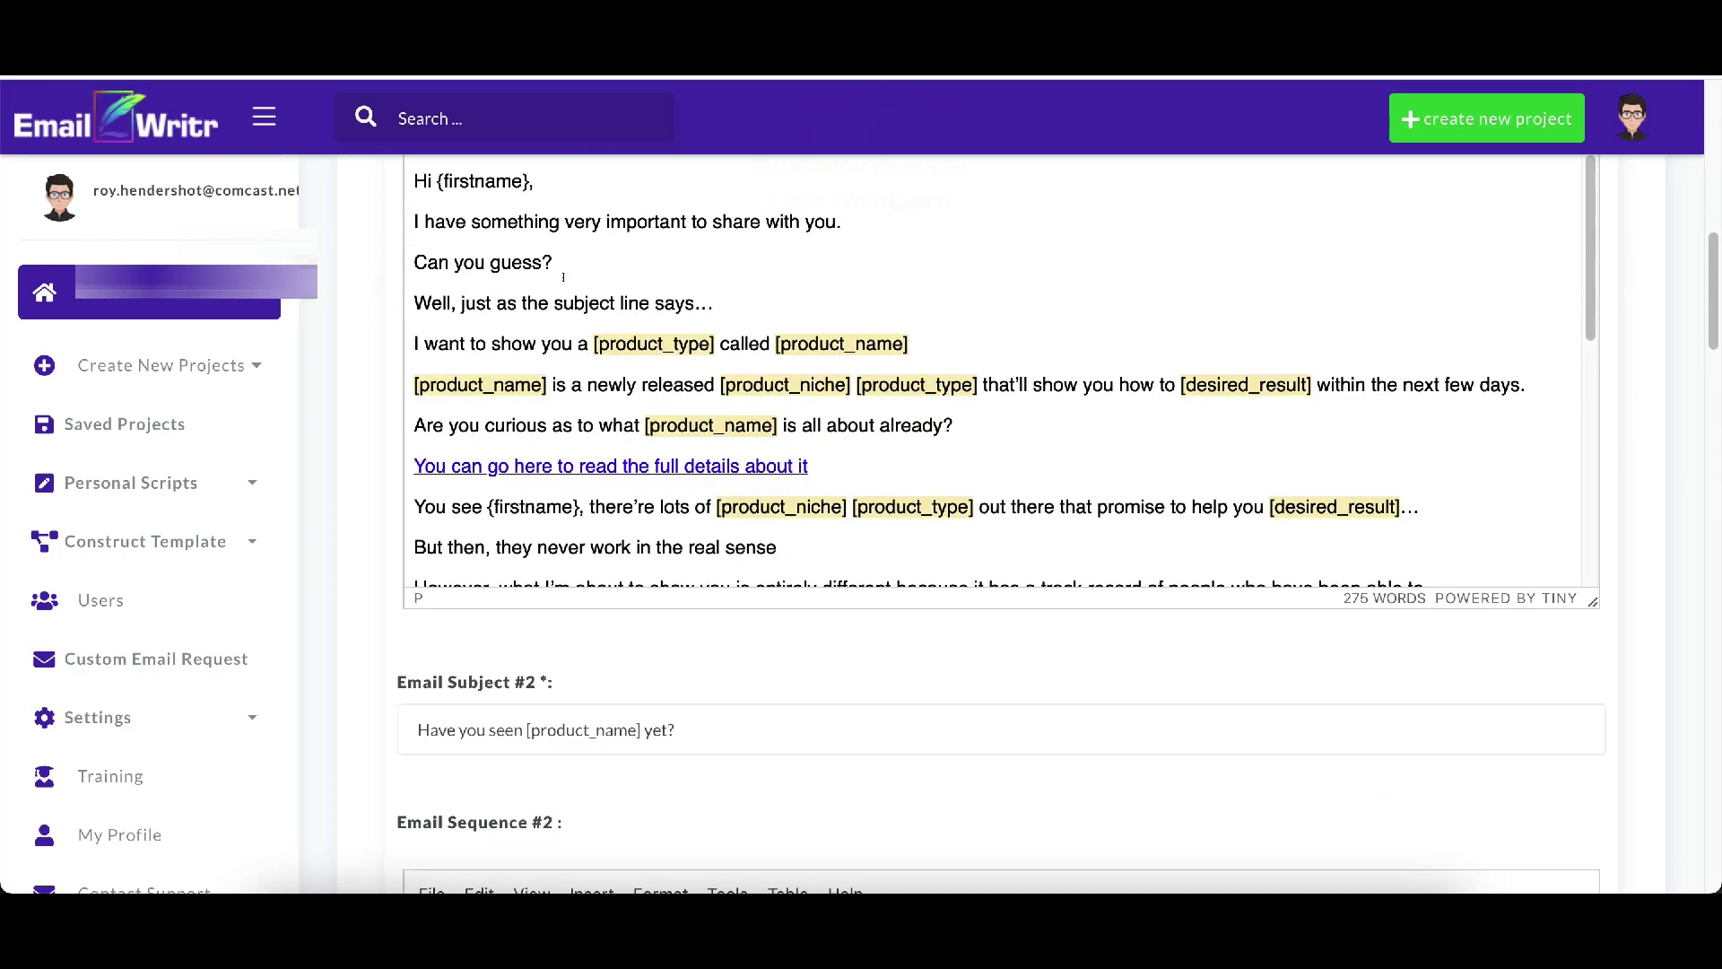
scroll(563, 277, up, 3)
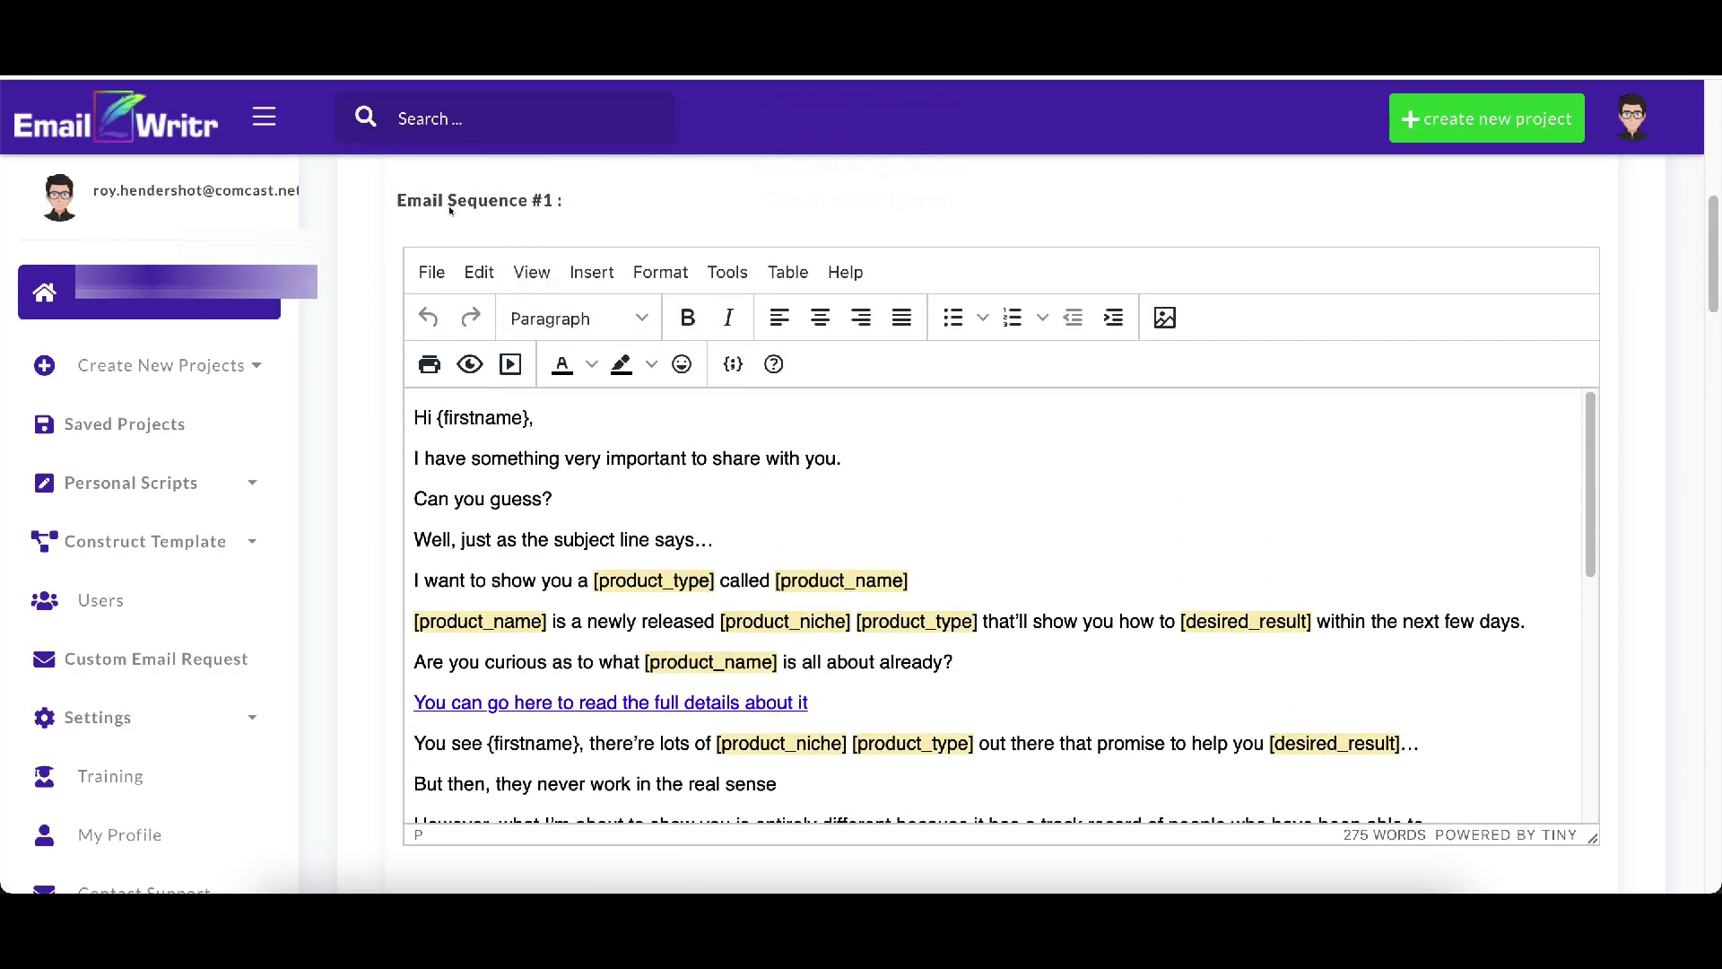
scroll(491, 395, down, 10)
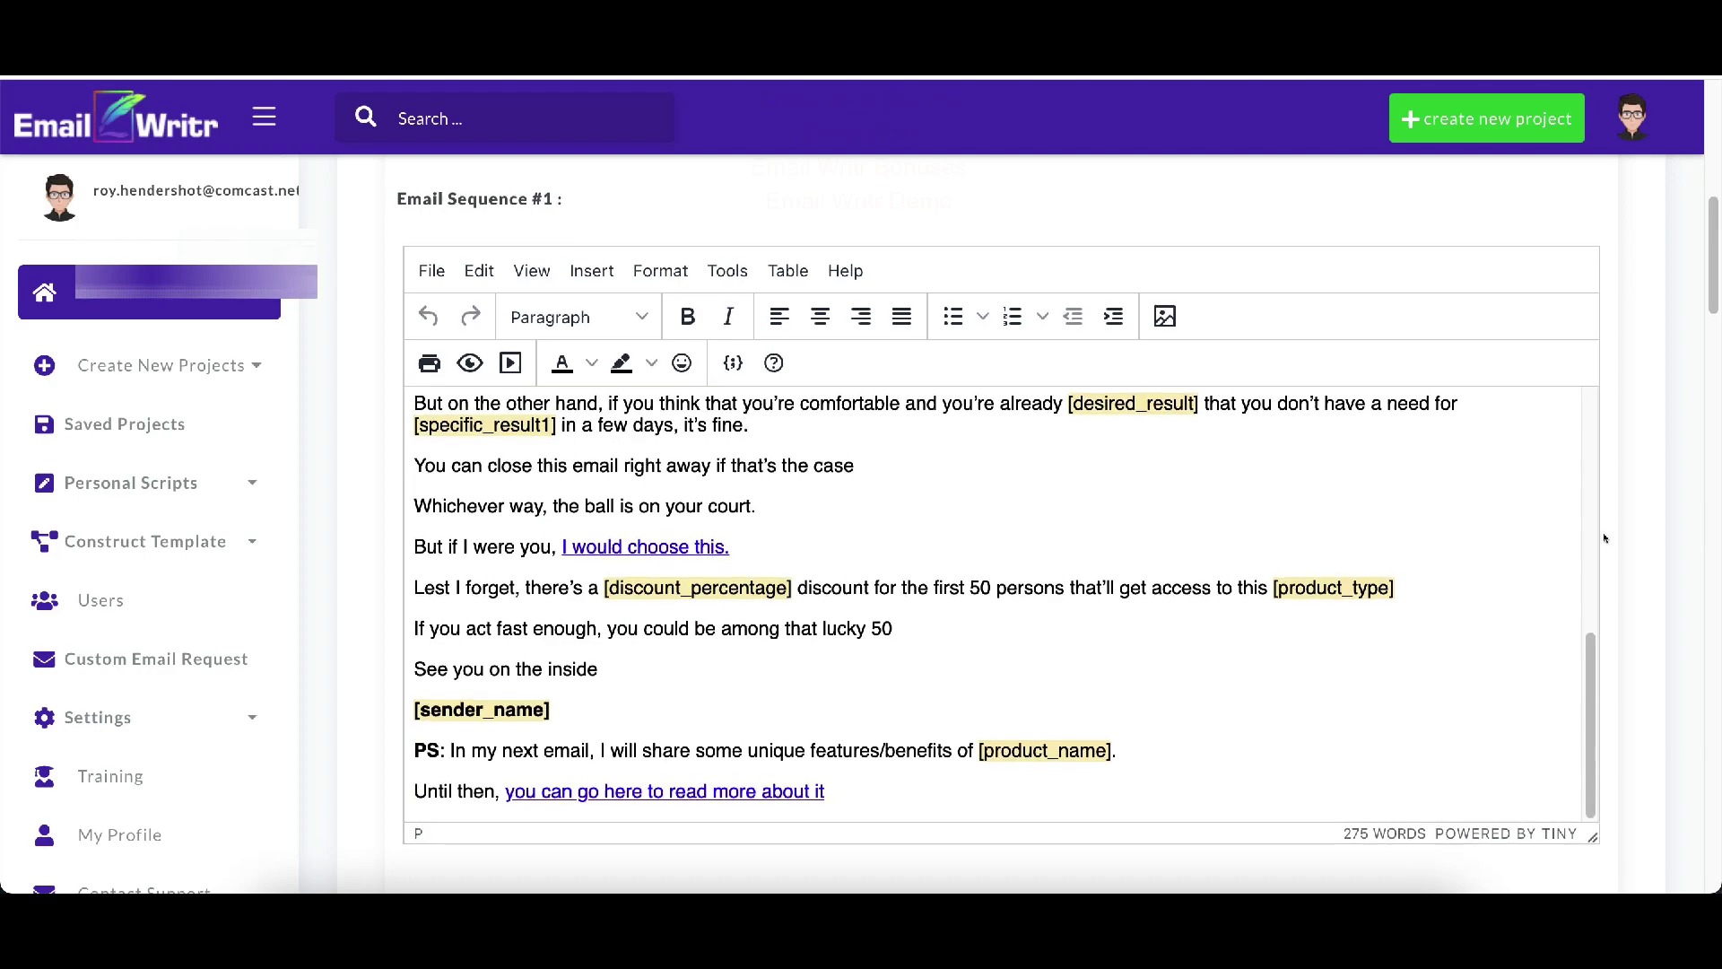
scroll(1609, 540, down, 6)
scroll(1610, 540, down, 20)
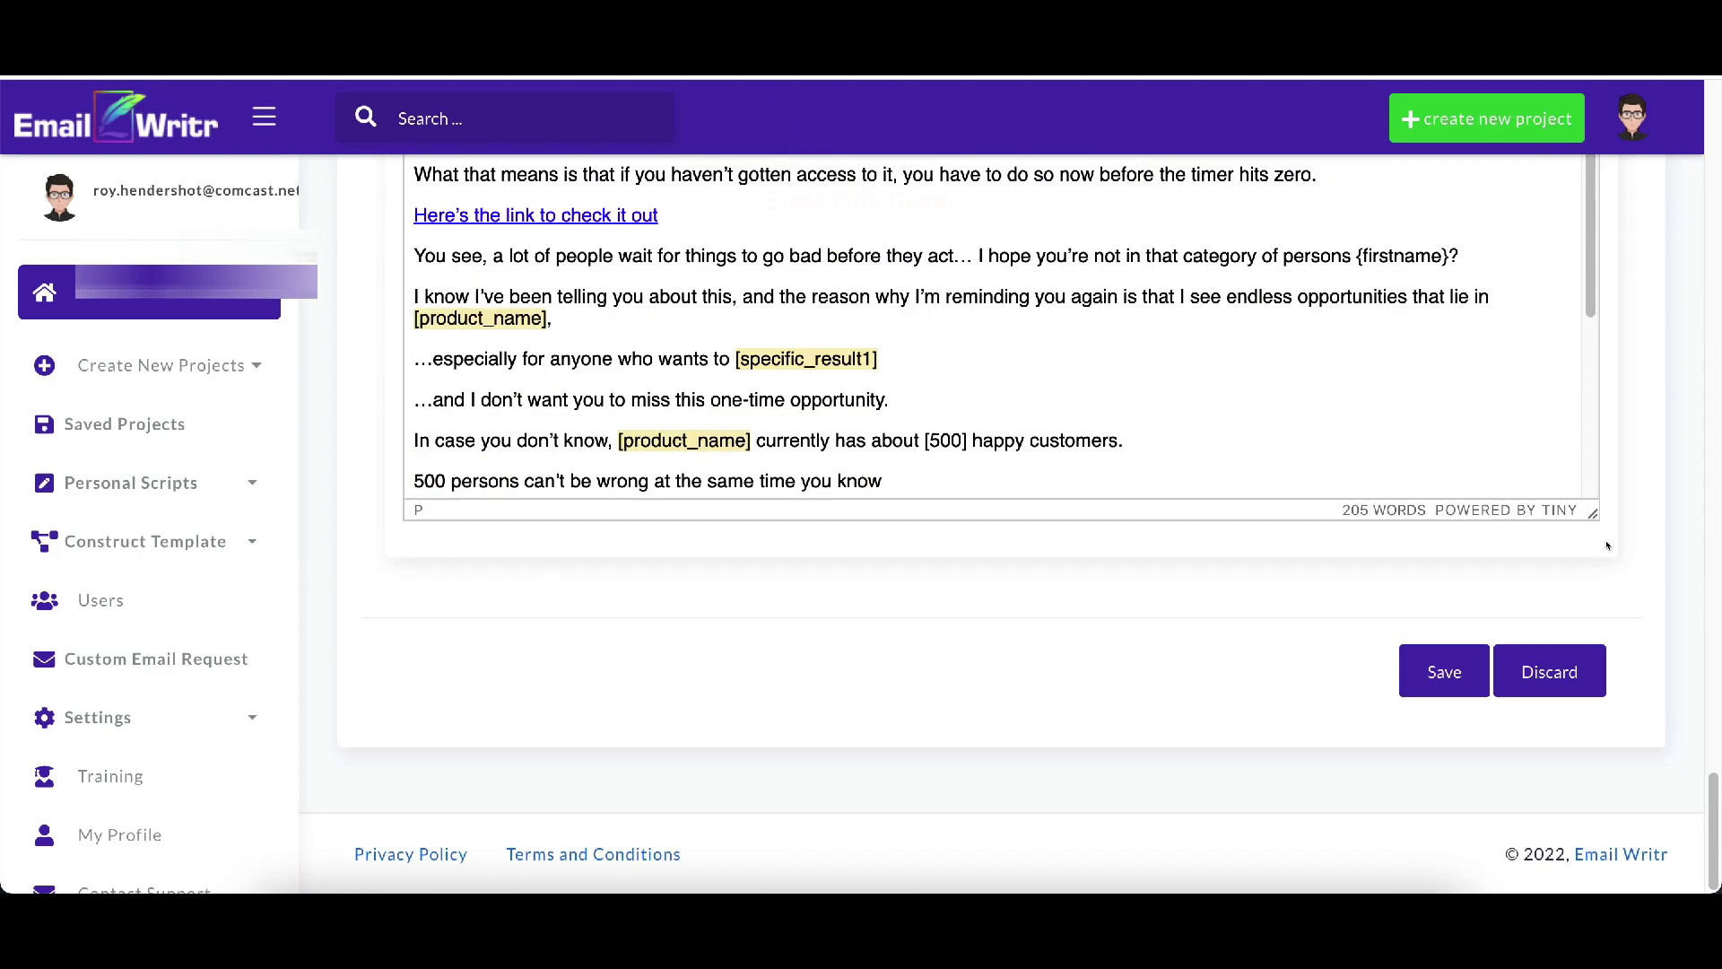
scroll(1608, 545, up, 2)
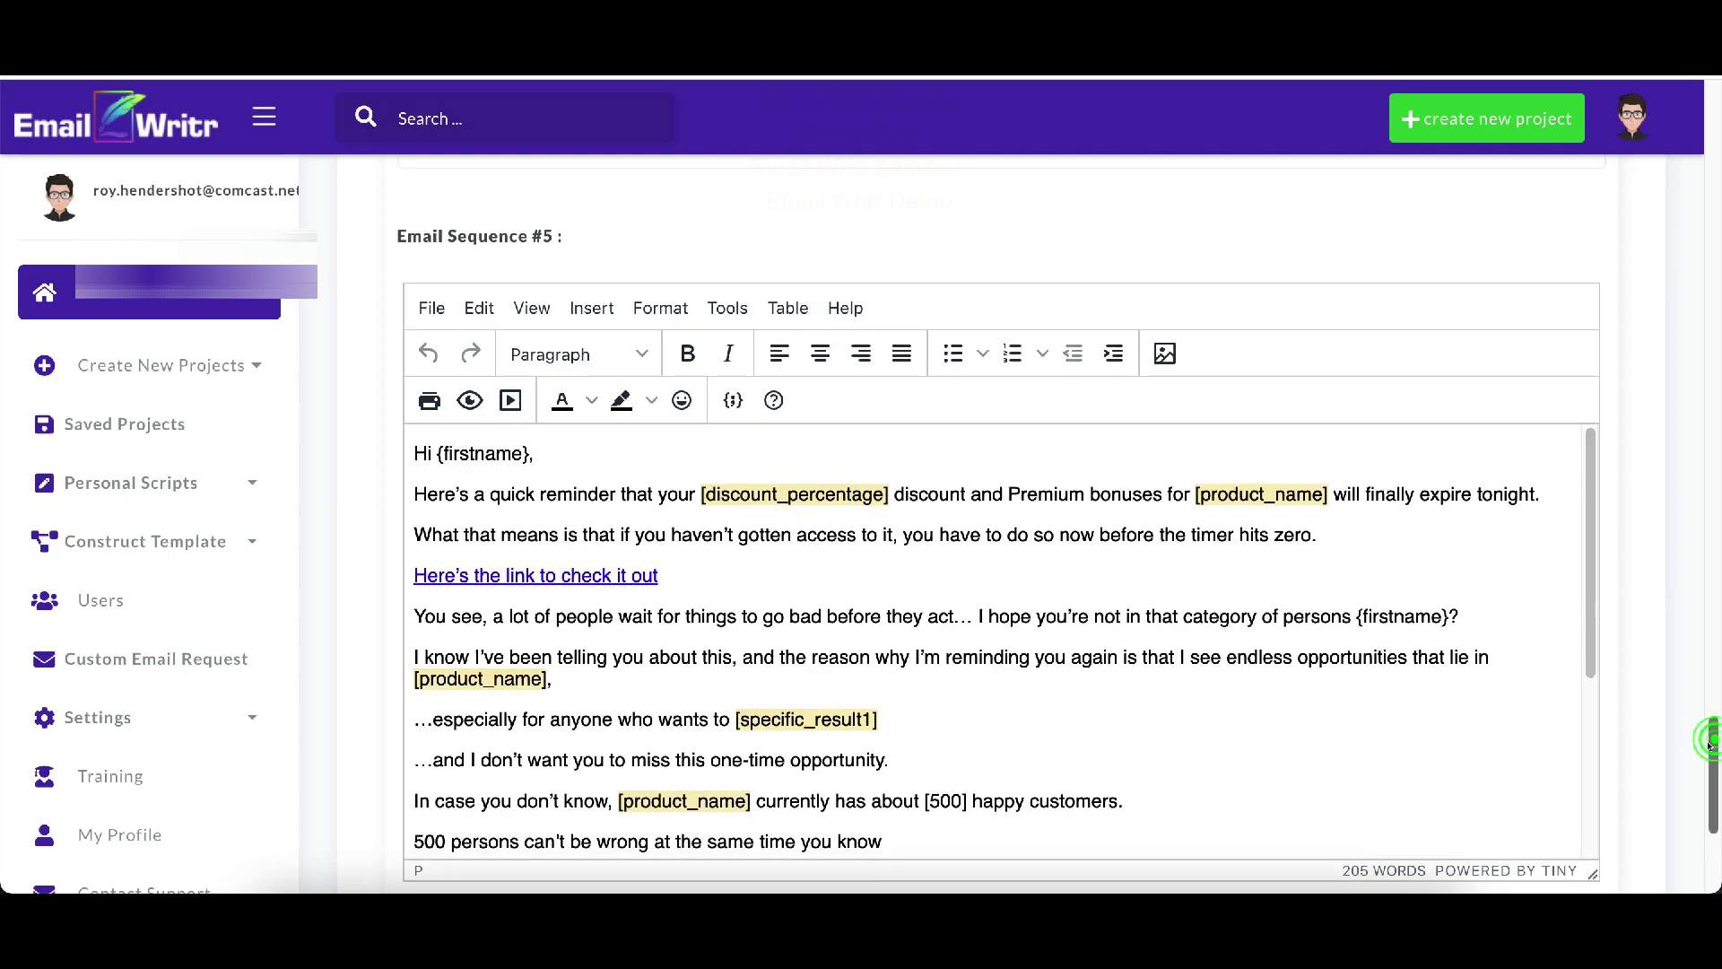
drag(1712, 743, 1683, 197)
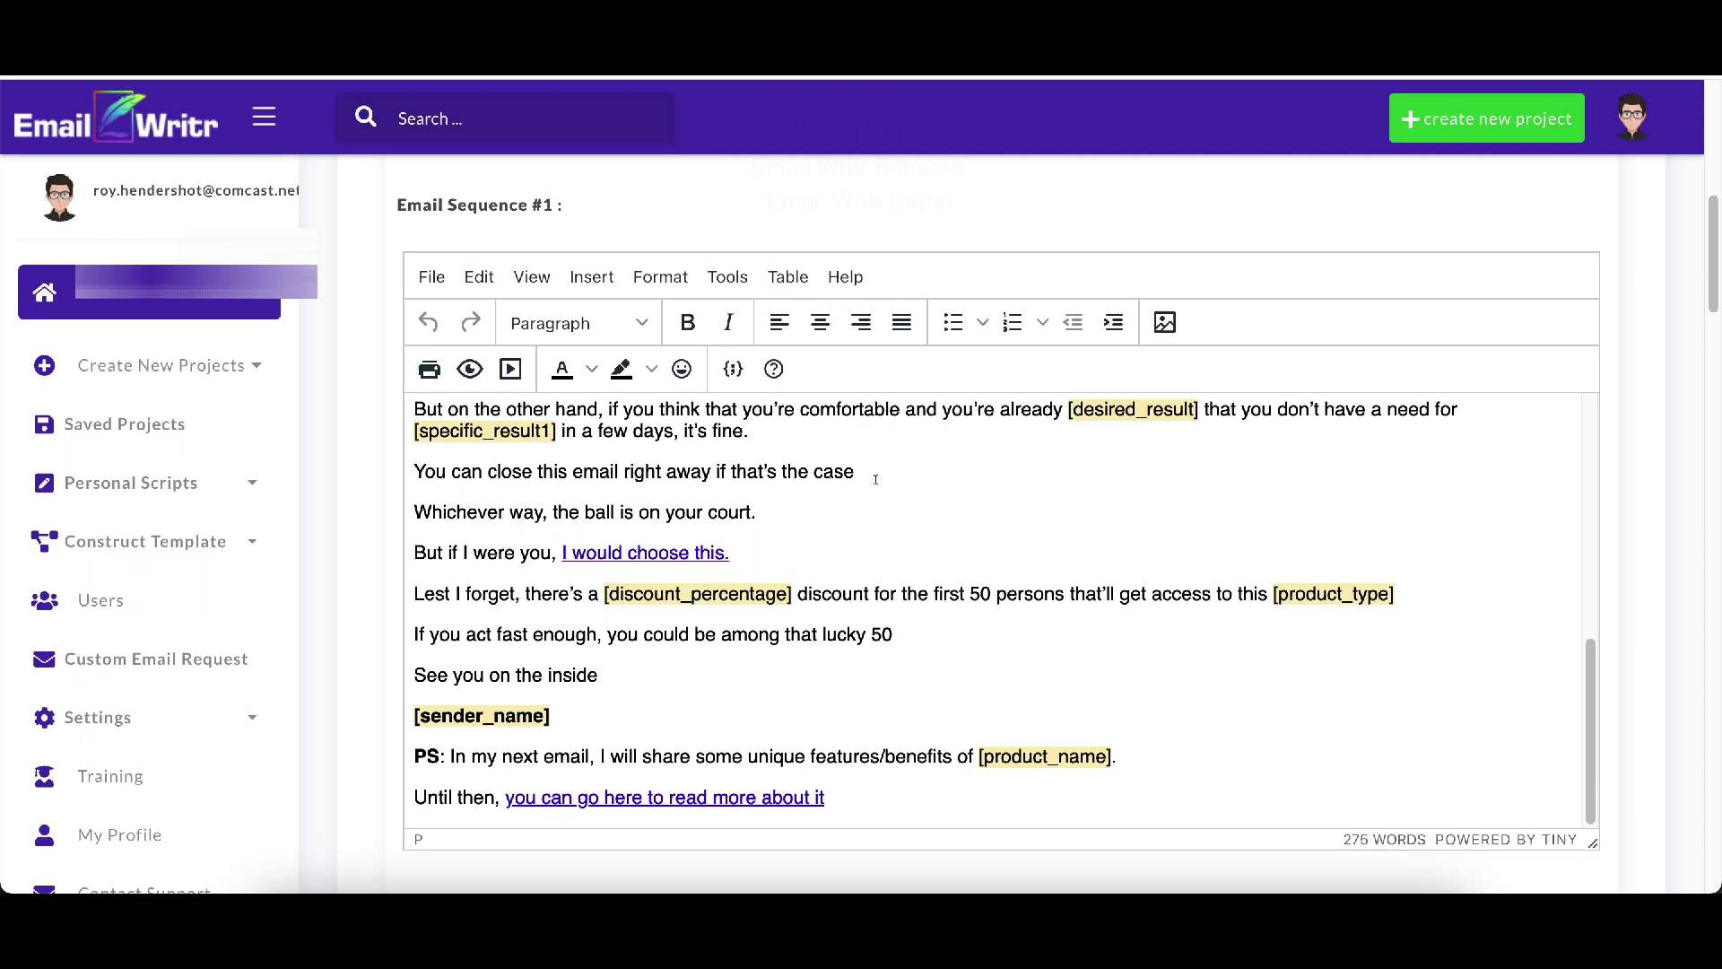
scroll(600, 501, up, 10)
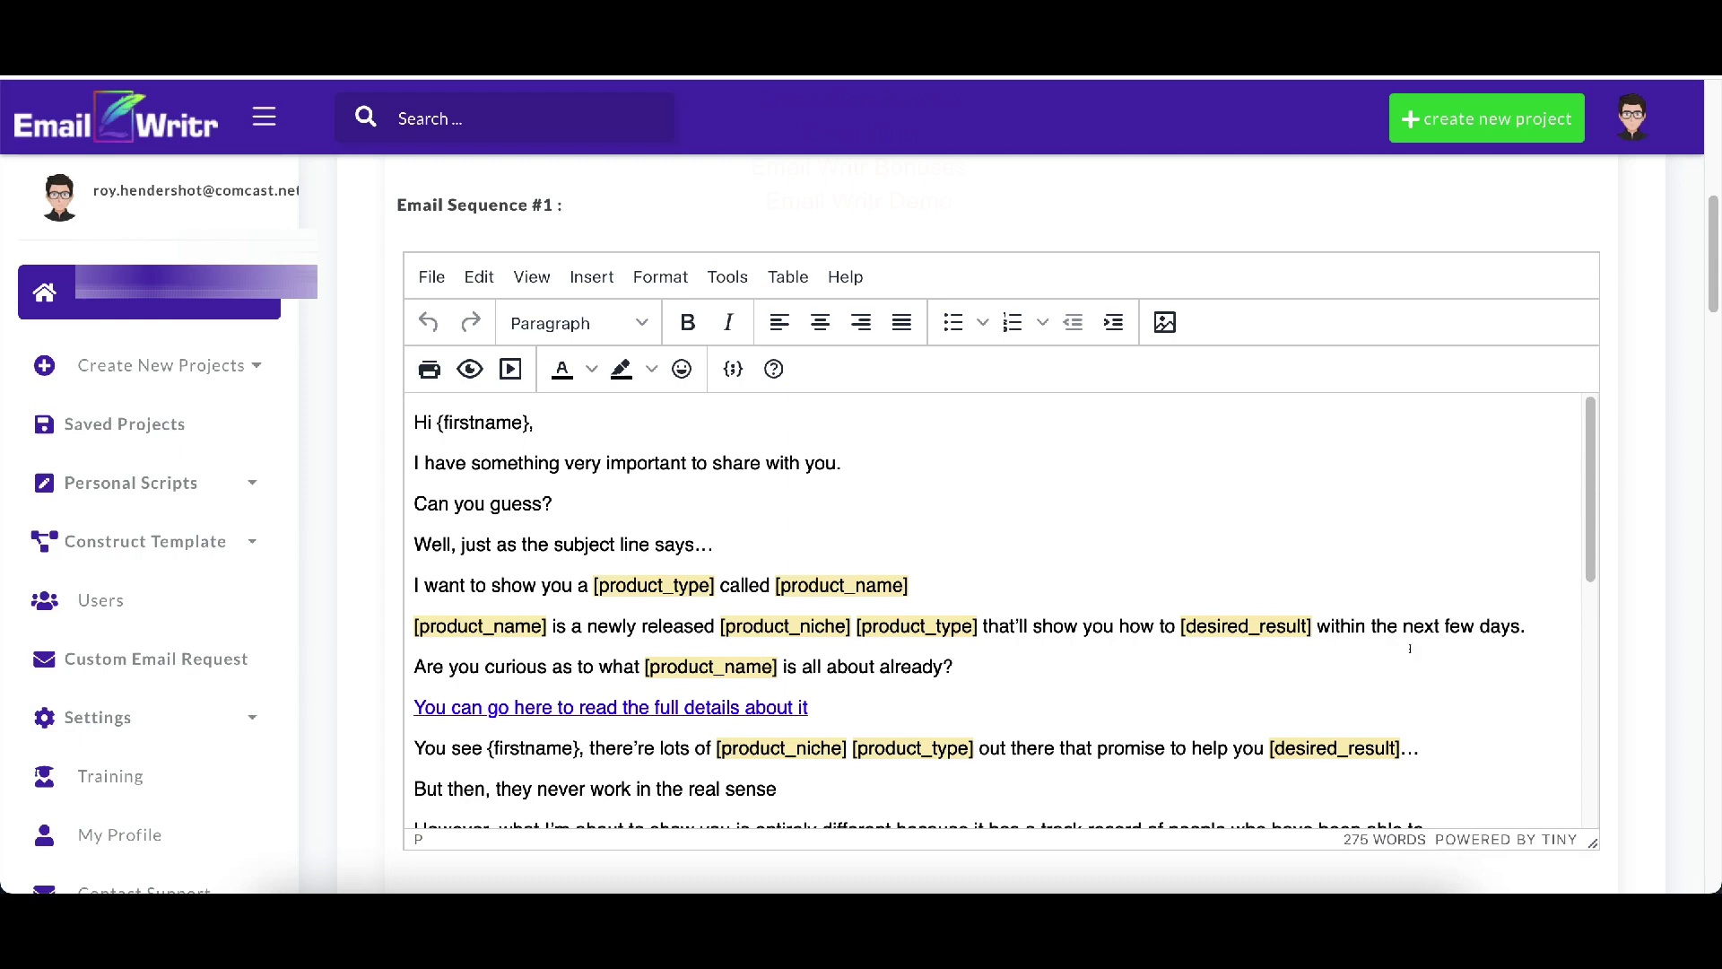
scroll(1400, 606, down, 1)
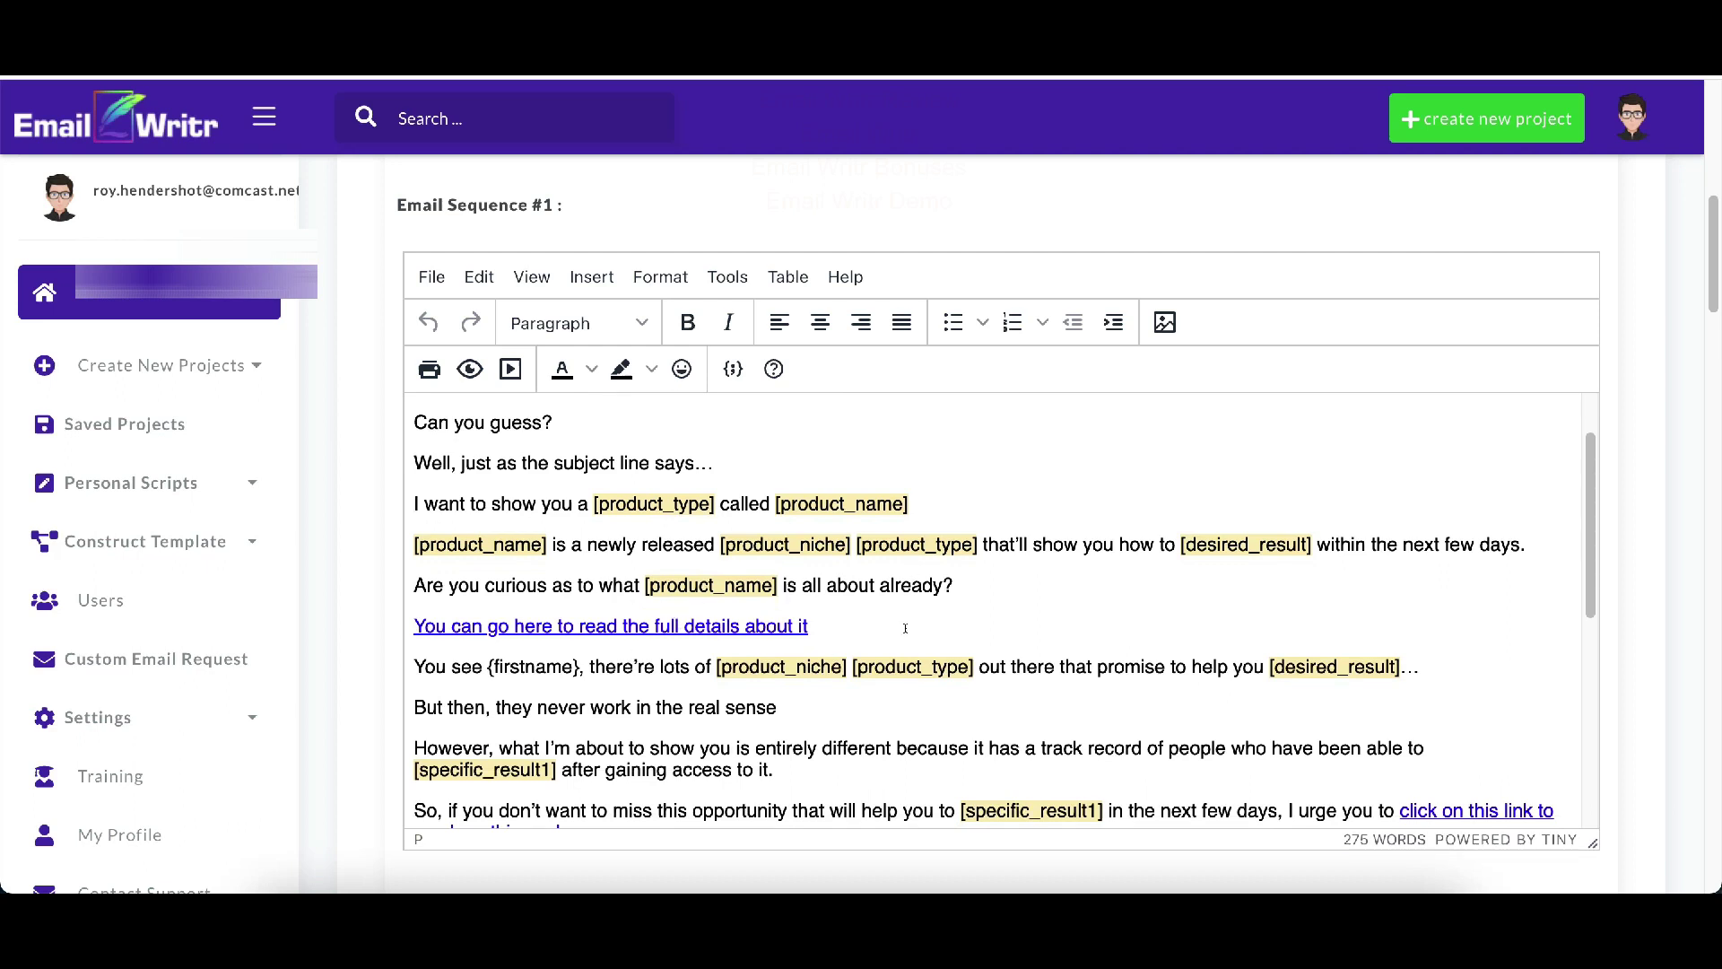
scroll(898, 633, down, 5)
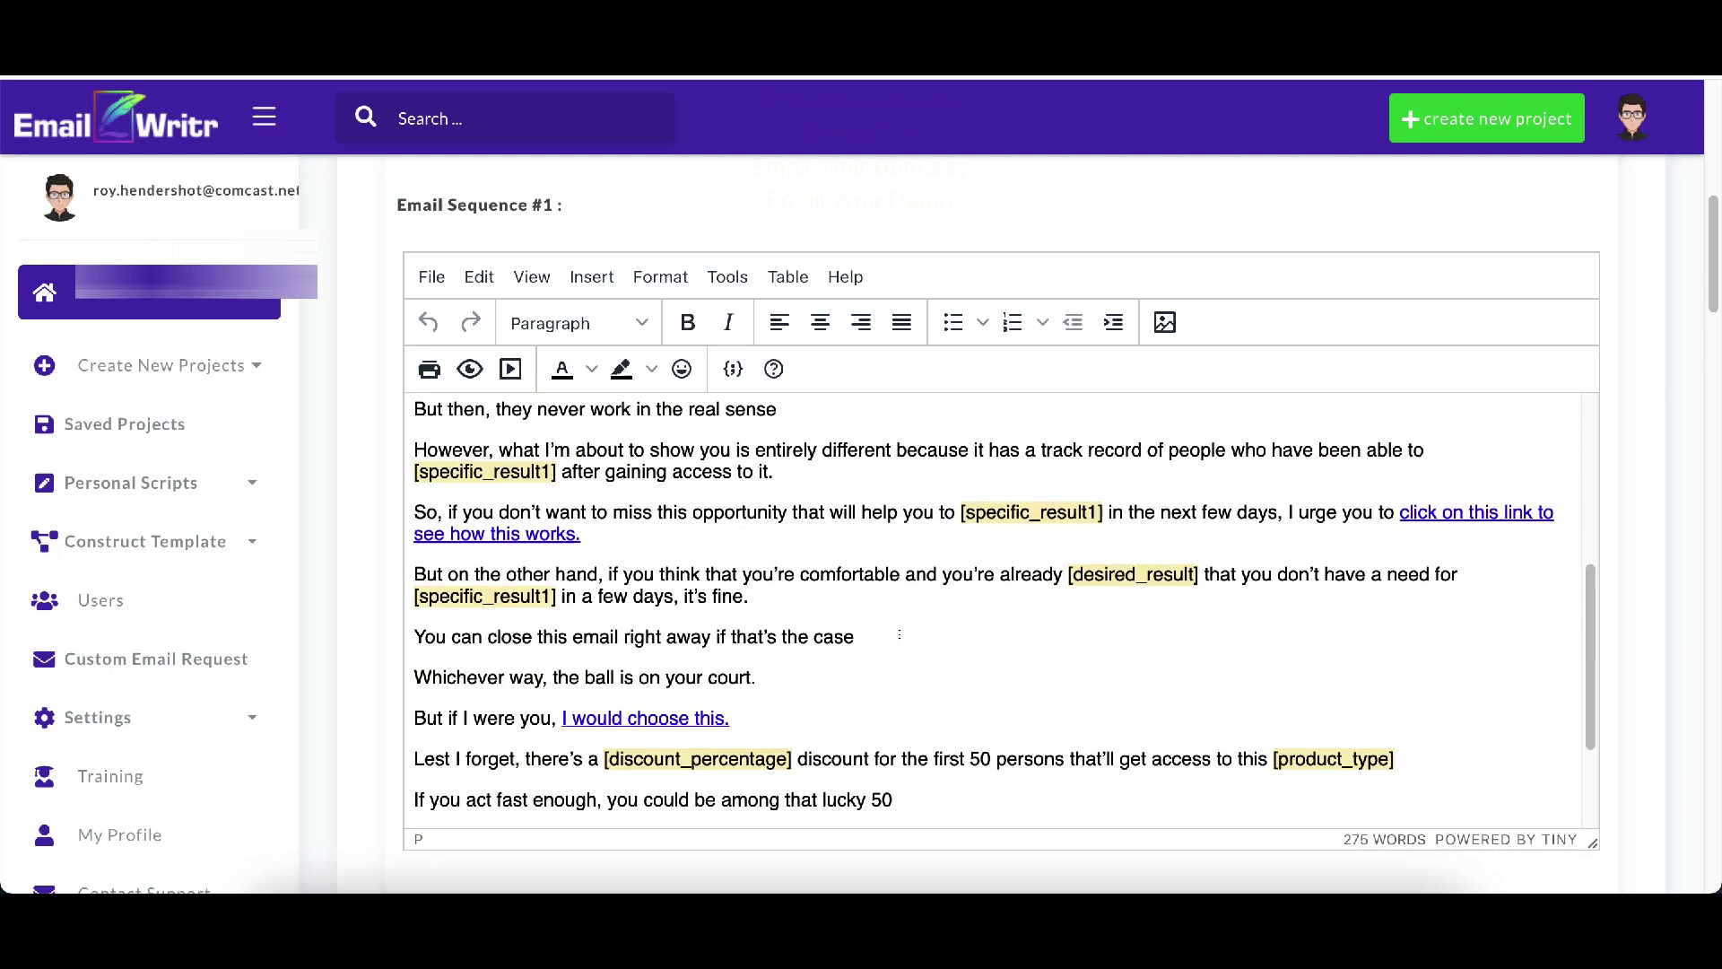
scroll(897, 610, up, 6)
scroll(696, 603, up, 5)
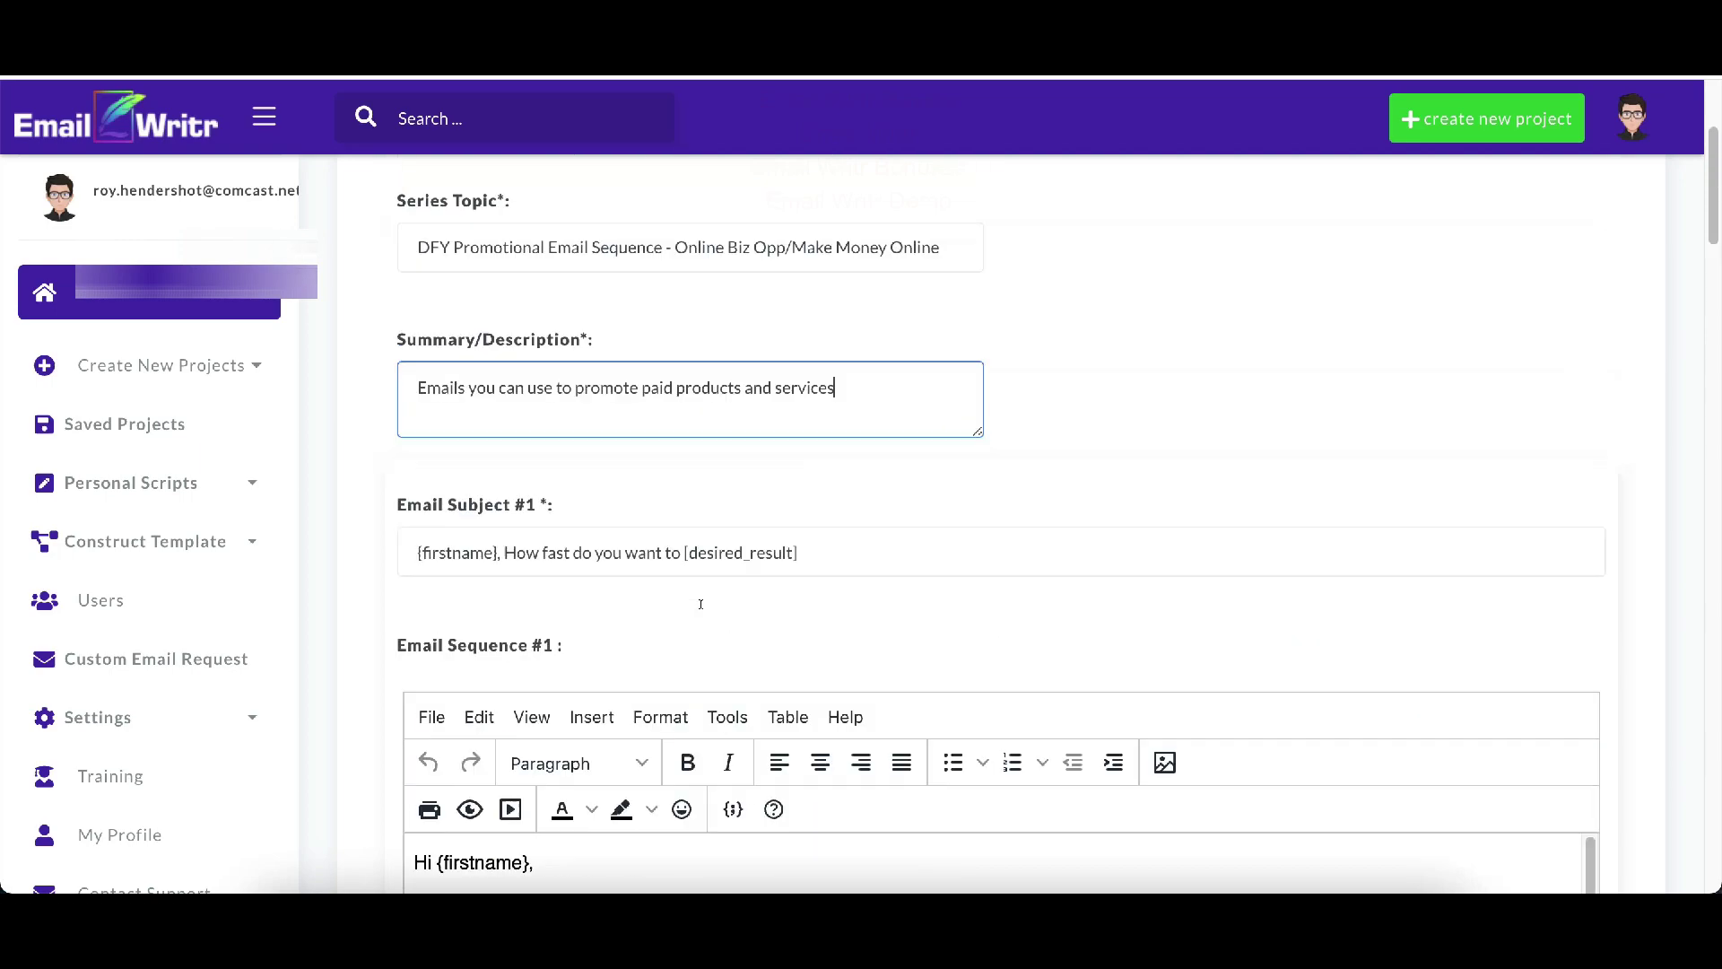
scroll(1366, 625, down, 2)
scroll(538, 588, down, 3)
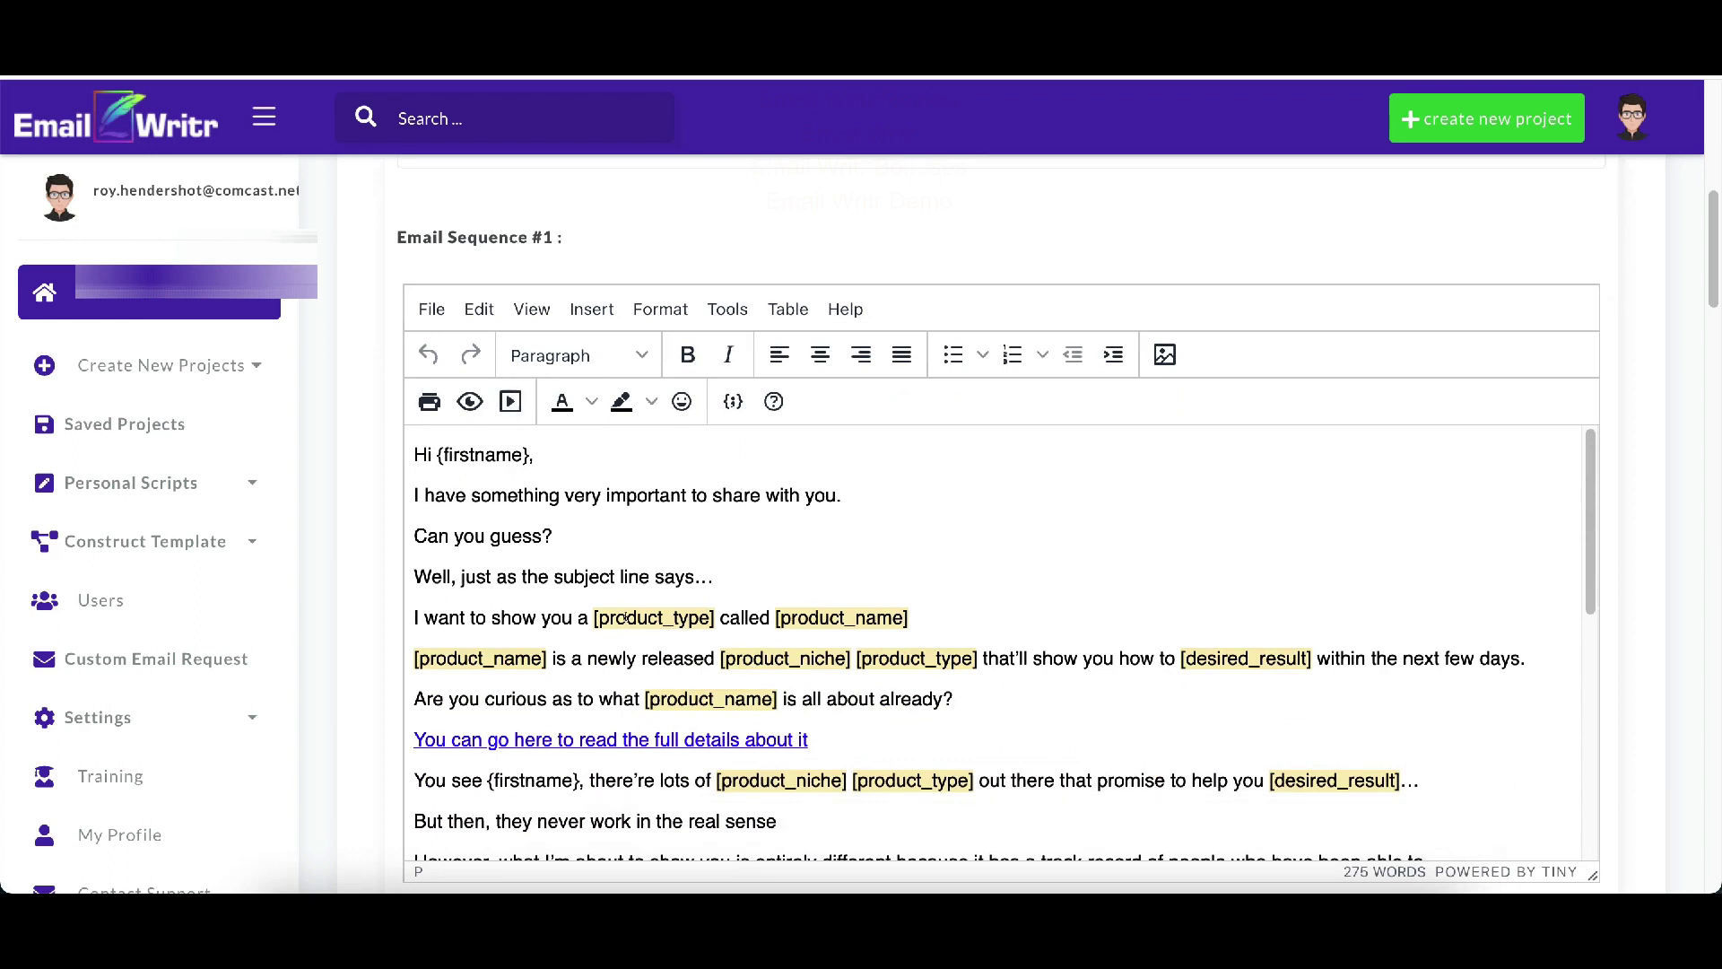
click(626, 617)
drag(593, 617, 715, 616)
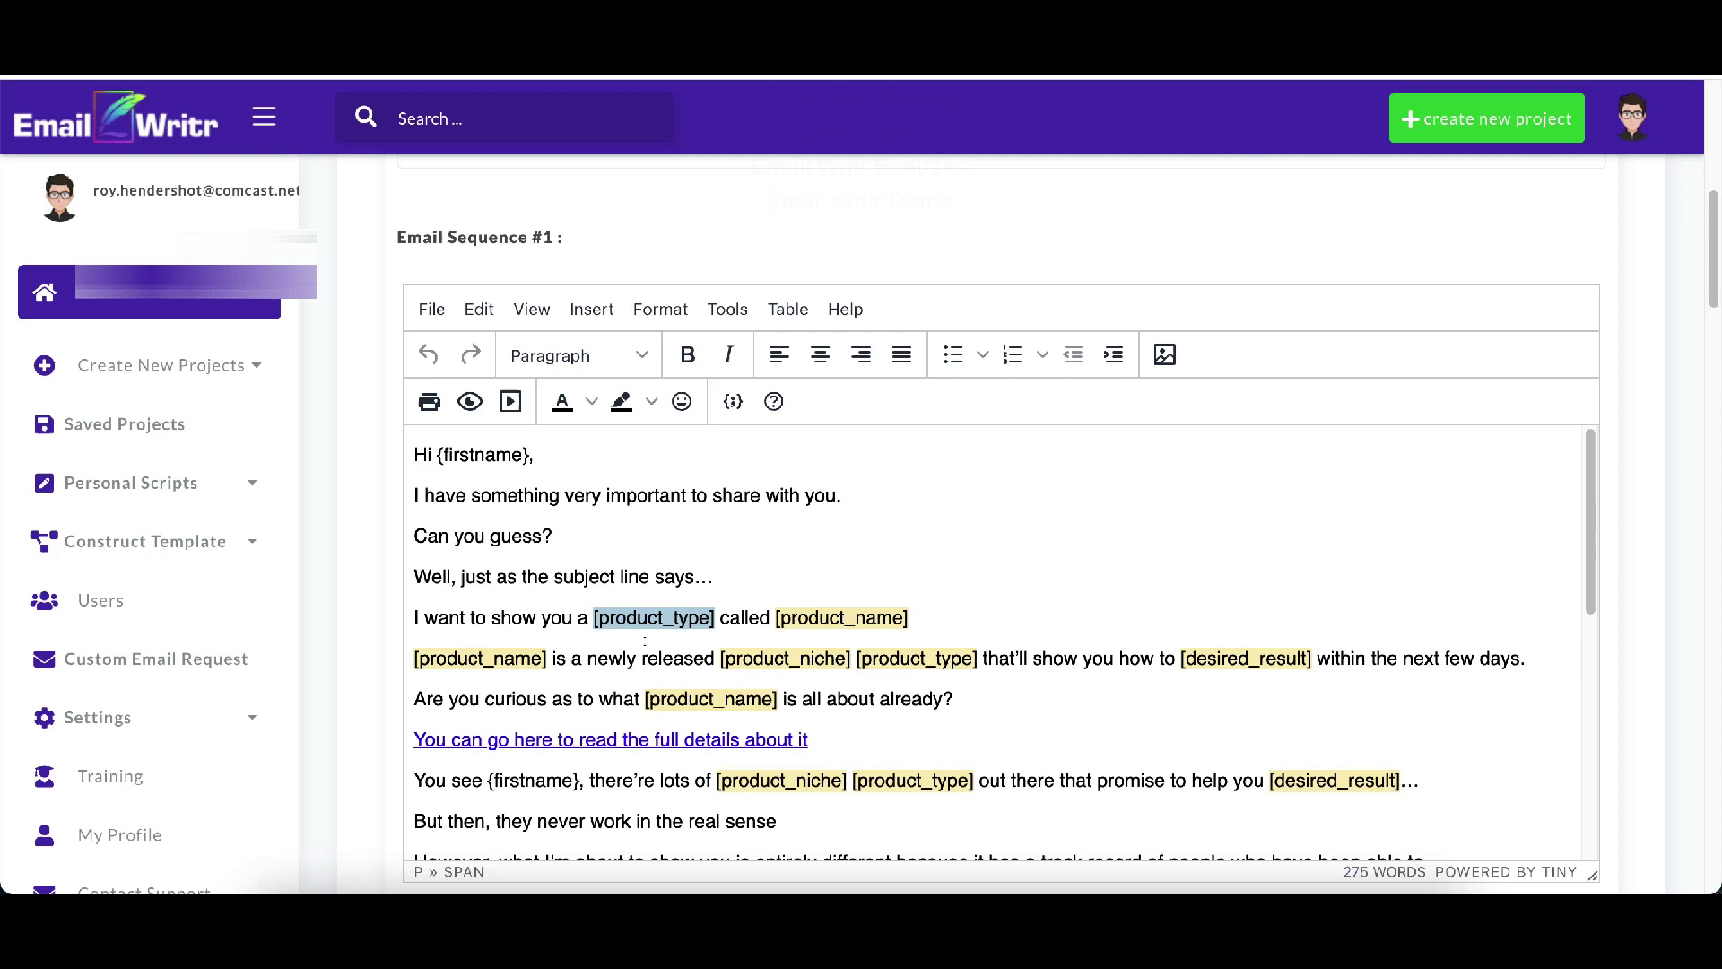
click(823, 557)
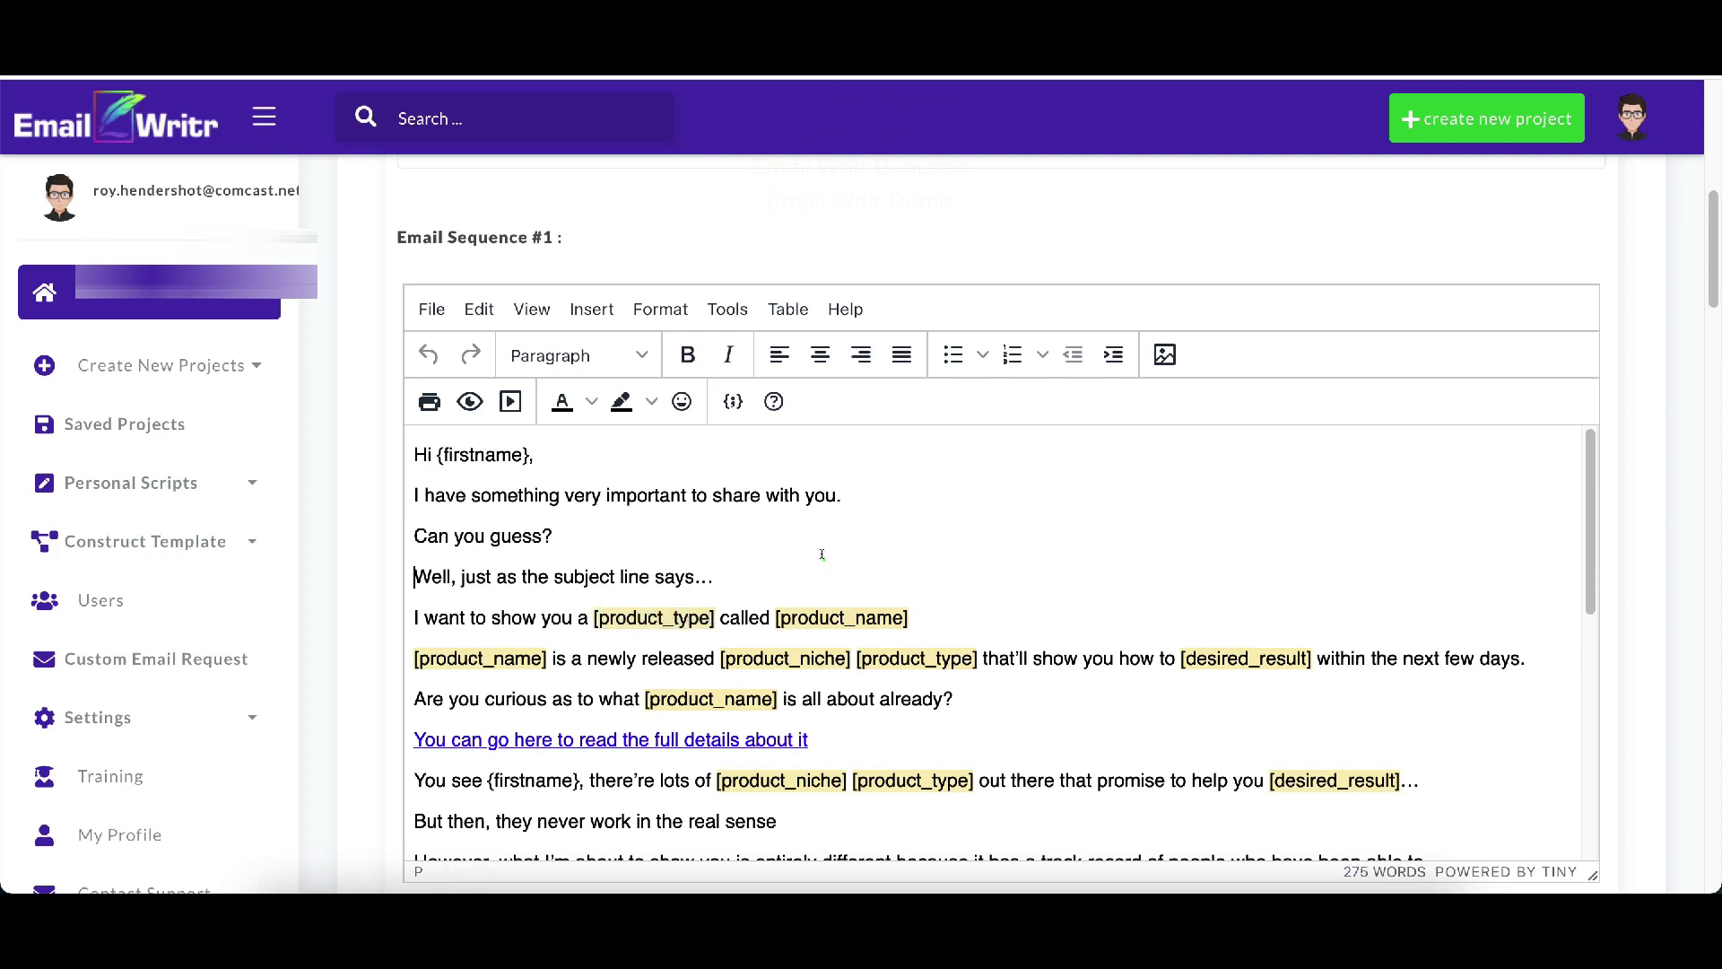
- Using Find and replace, replace every [product_type] in the email with 'course'
click(520, 310)
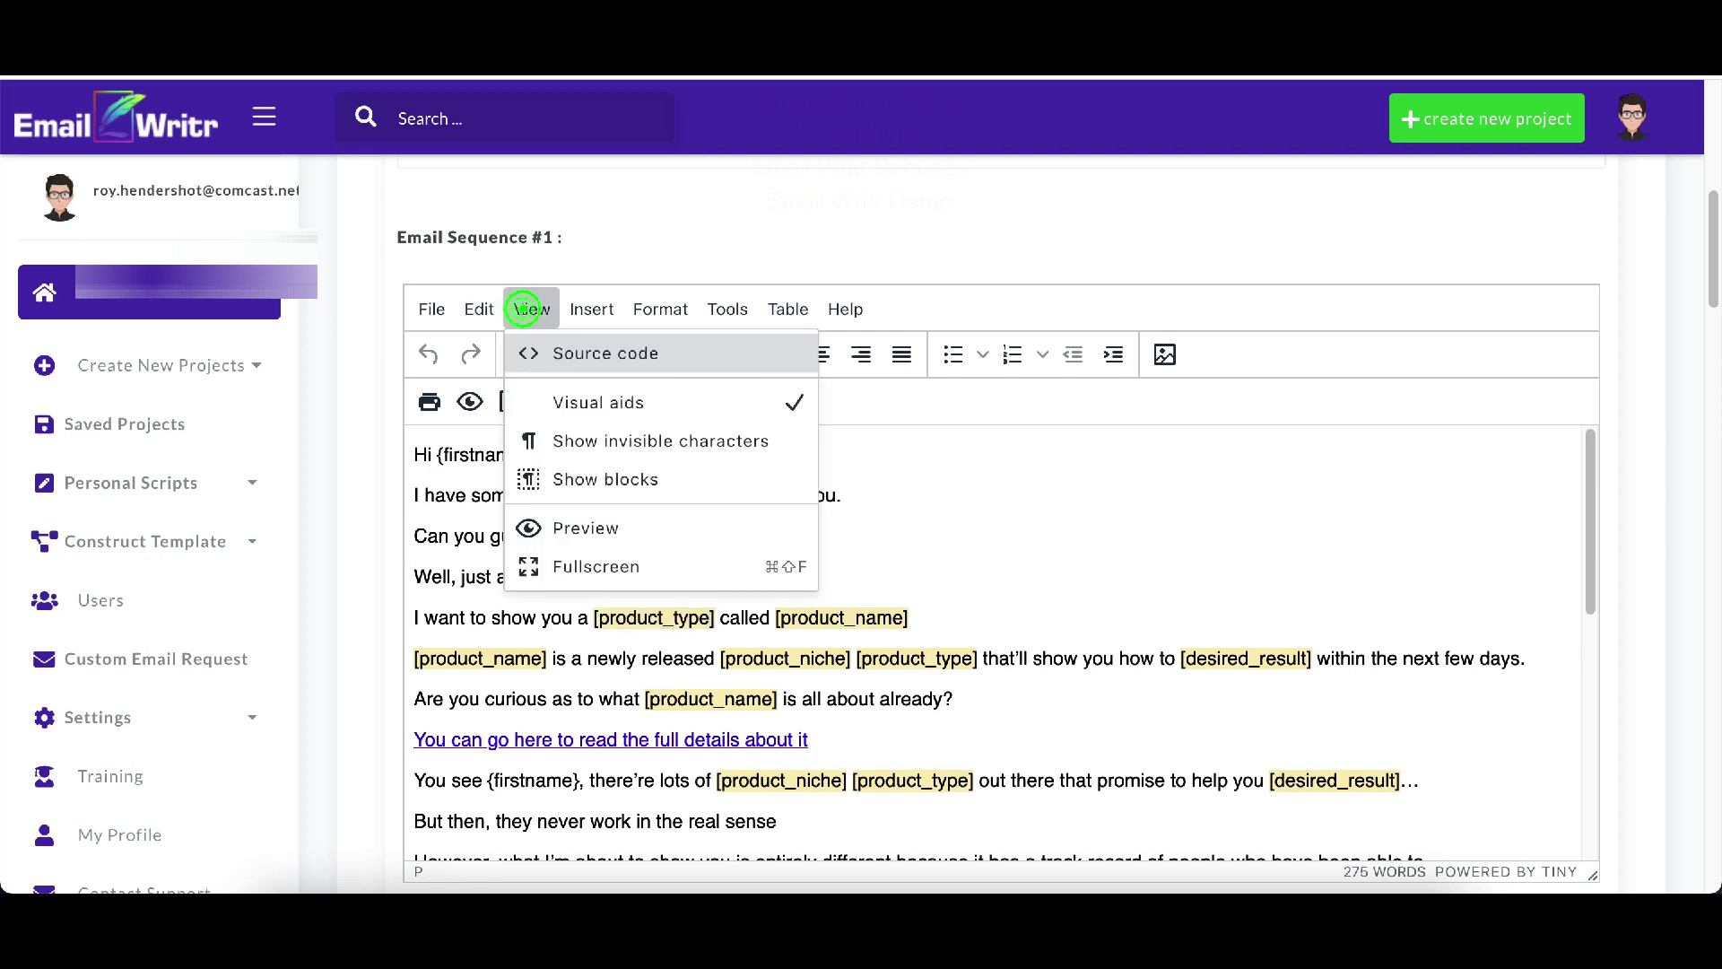
mouse_move(479, 310)
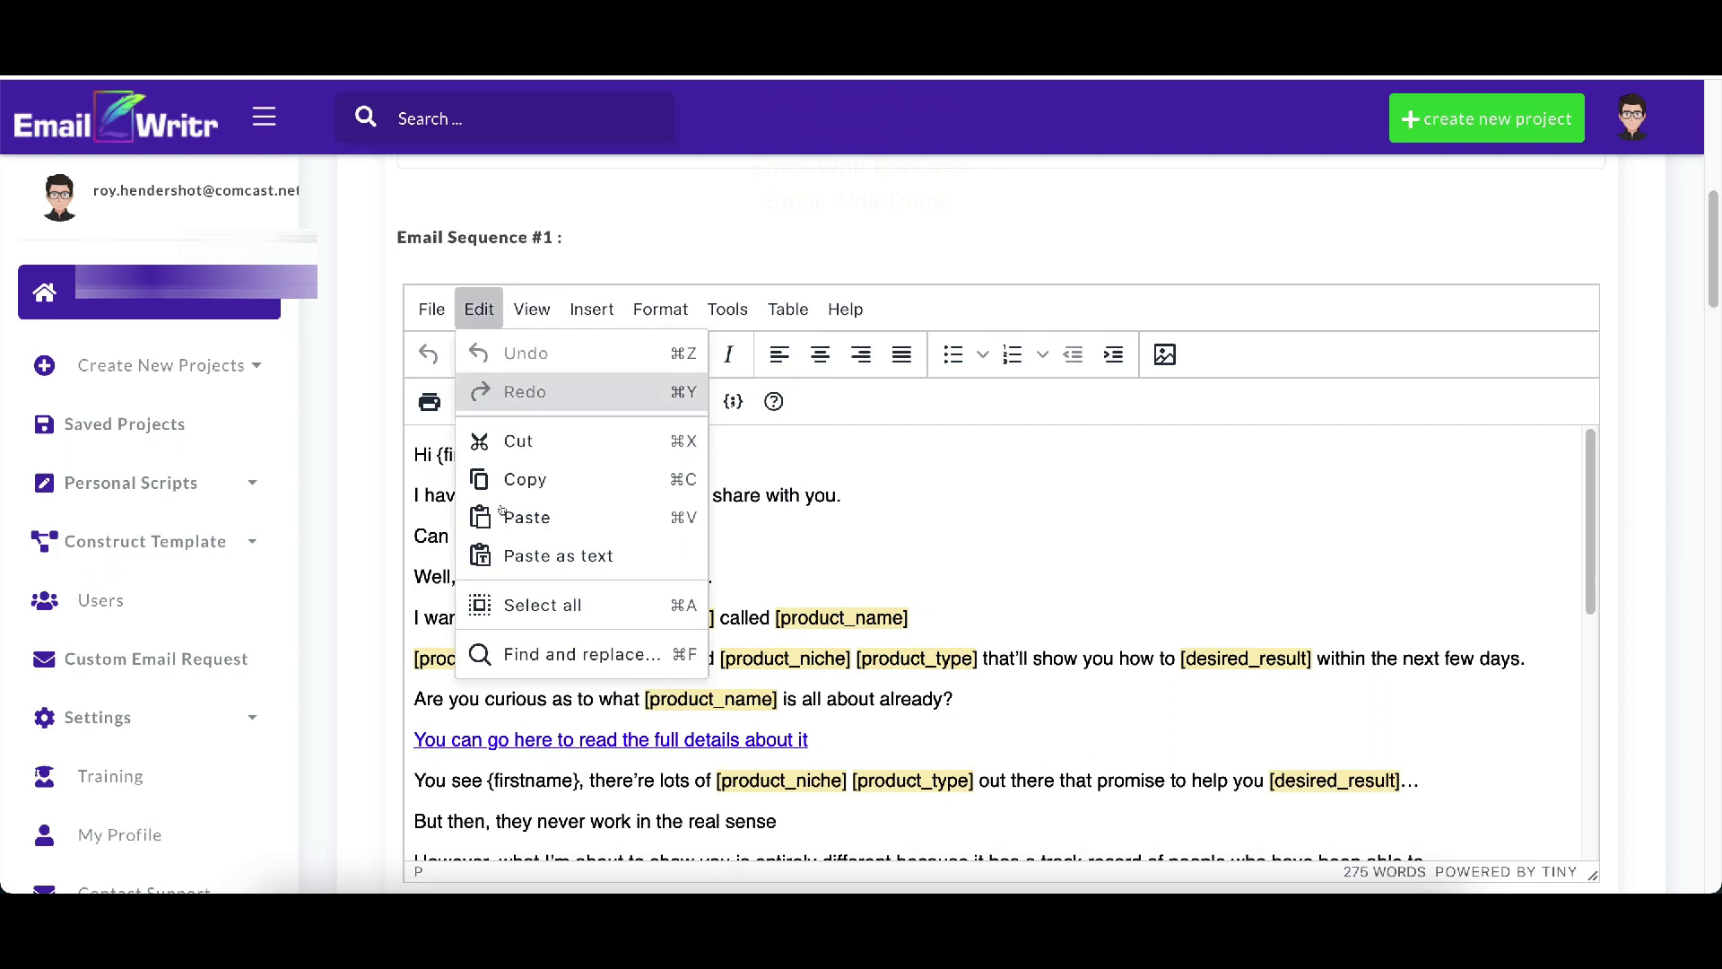
click(534, 654)
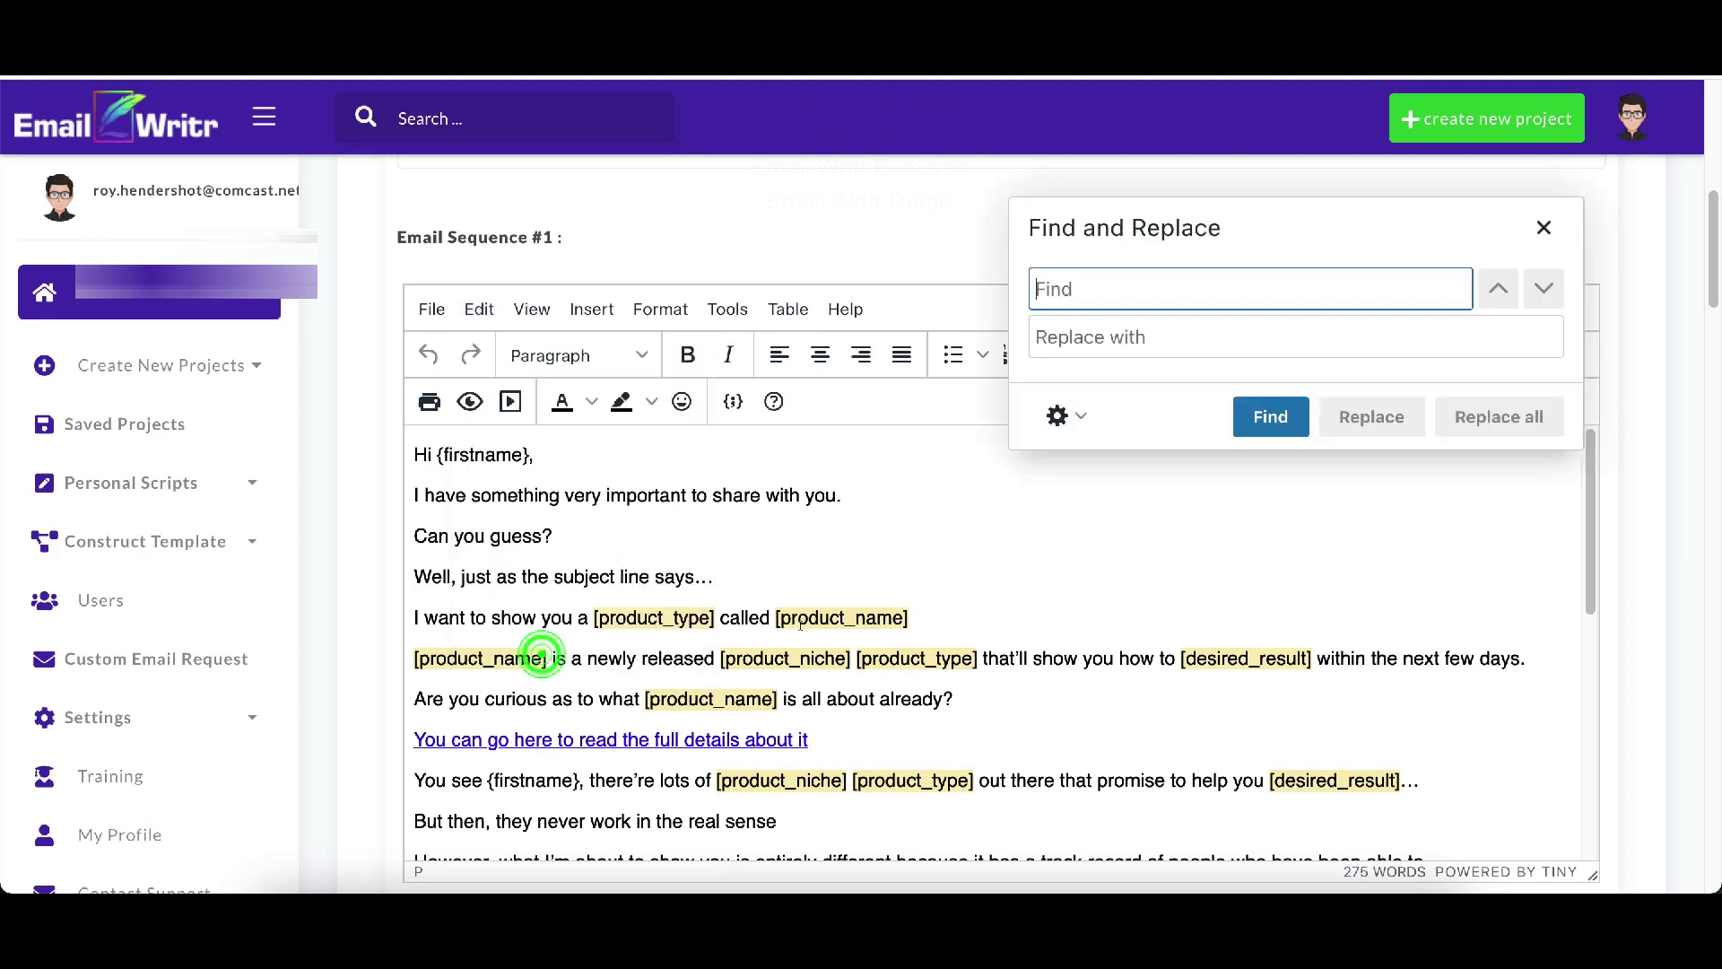
click(1120, 291)
text([product_type])
click(1161, 334)
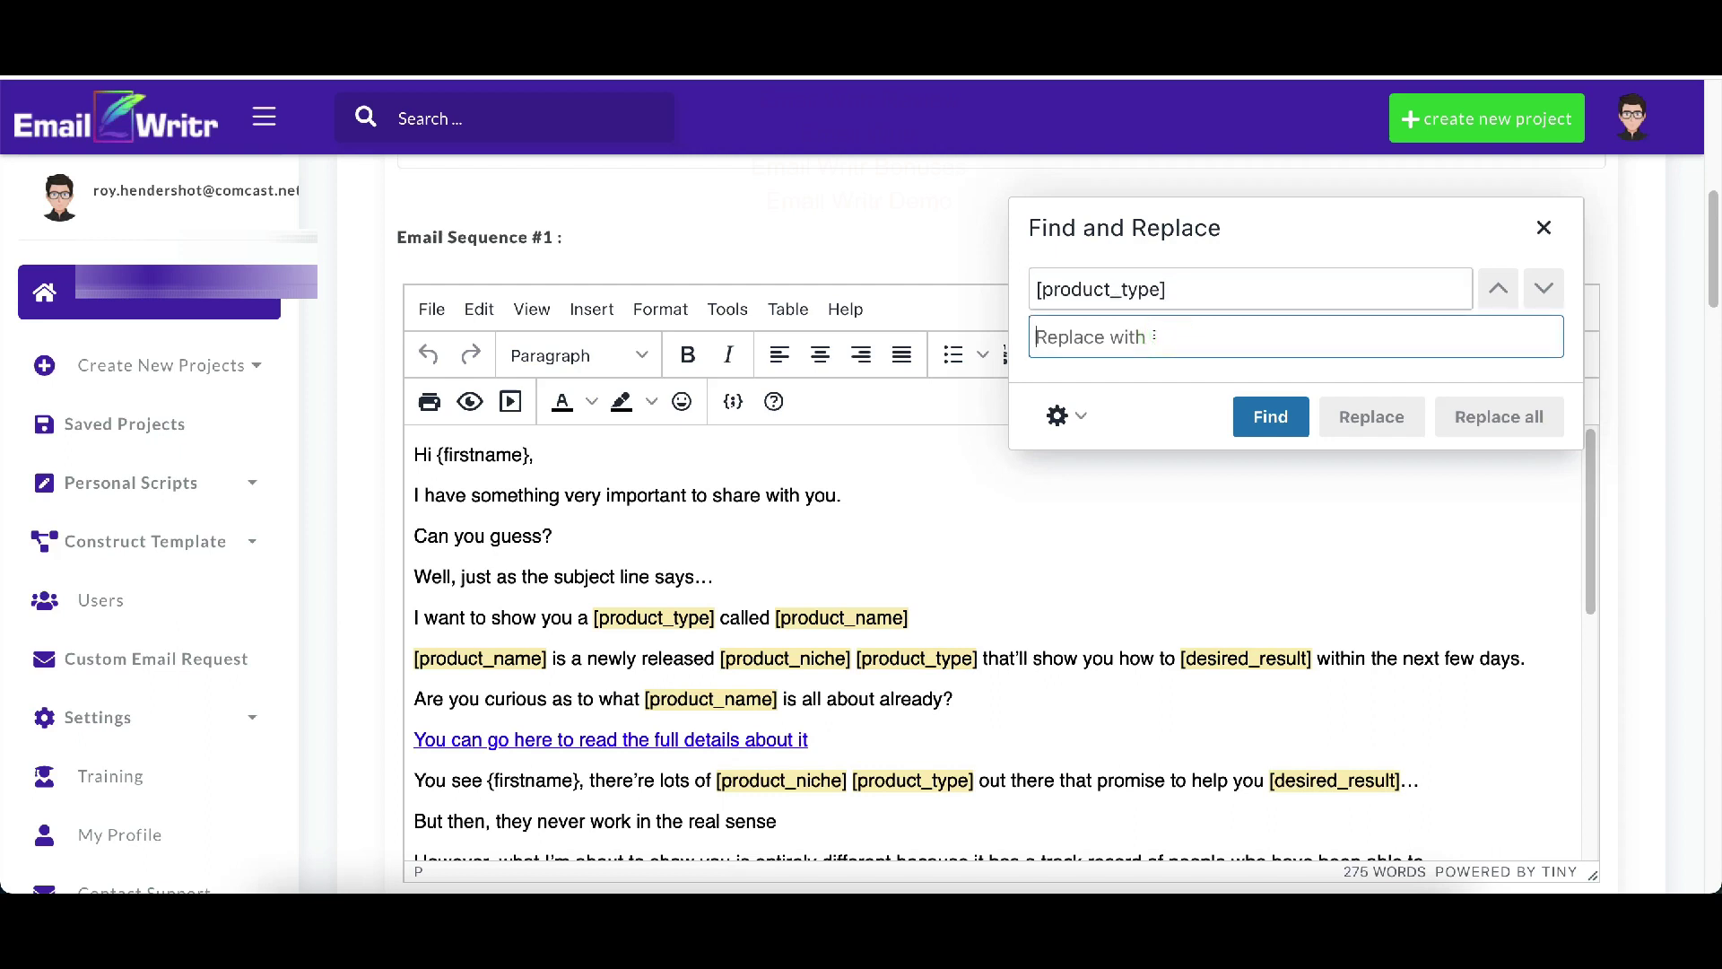
text(course)
click(1270, 416)
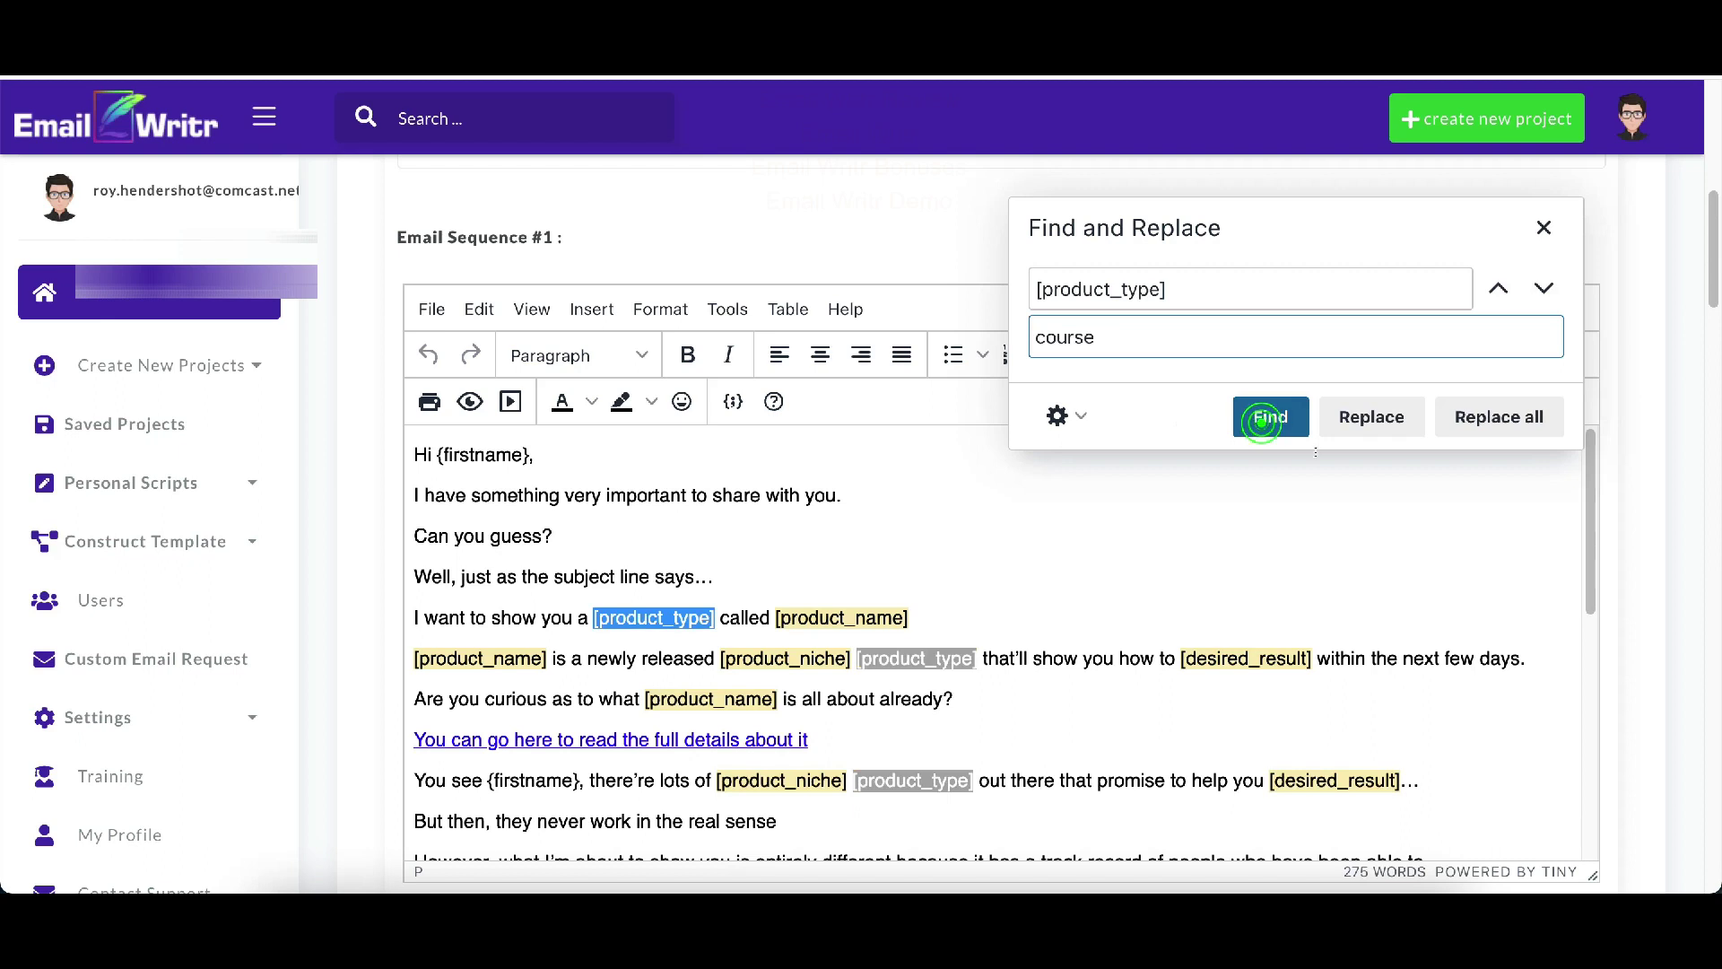
click(1518, 422)
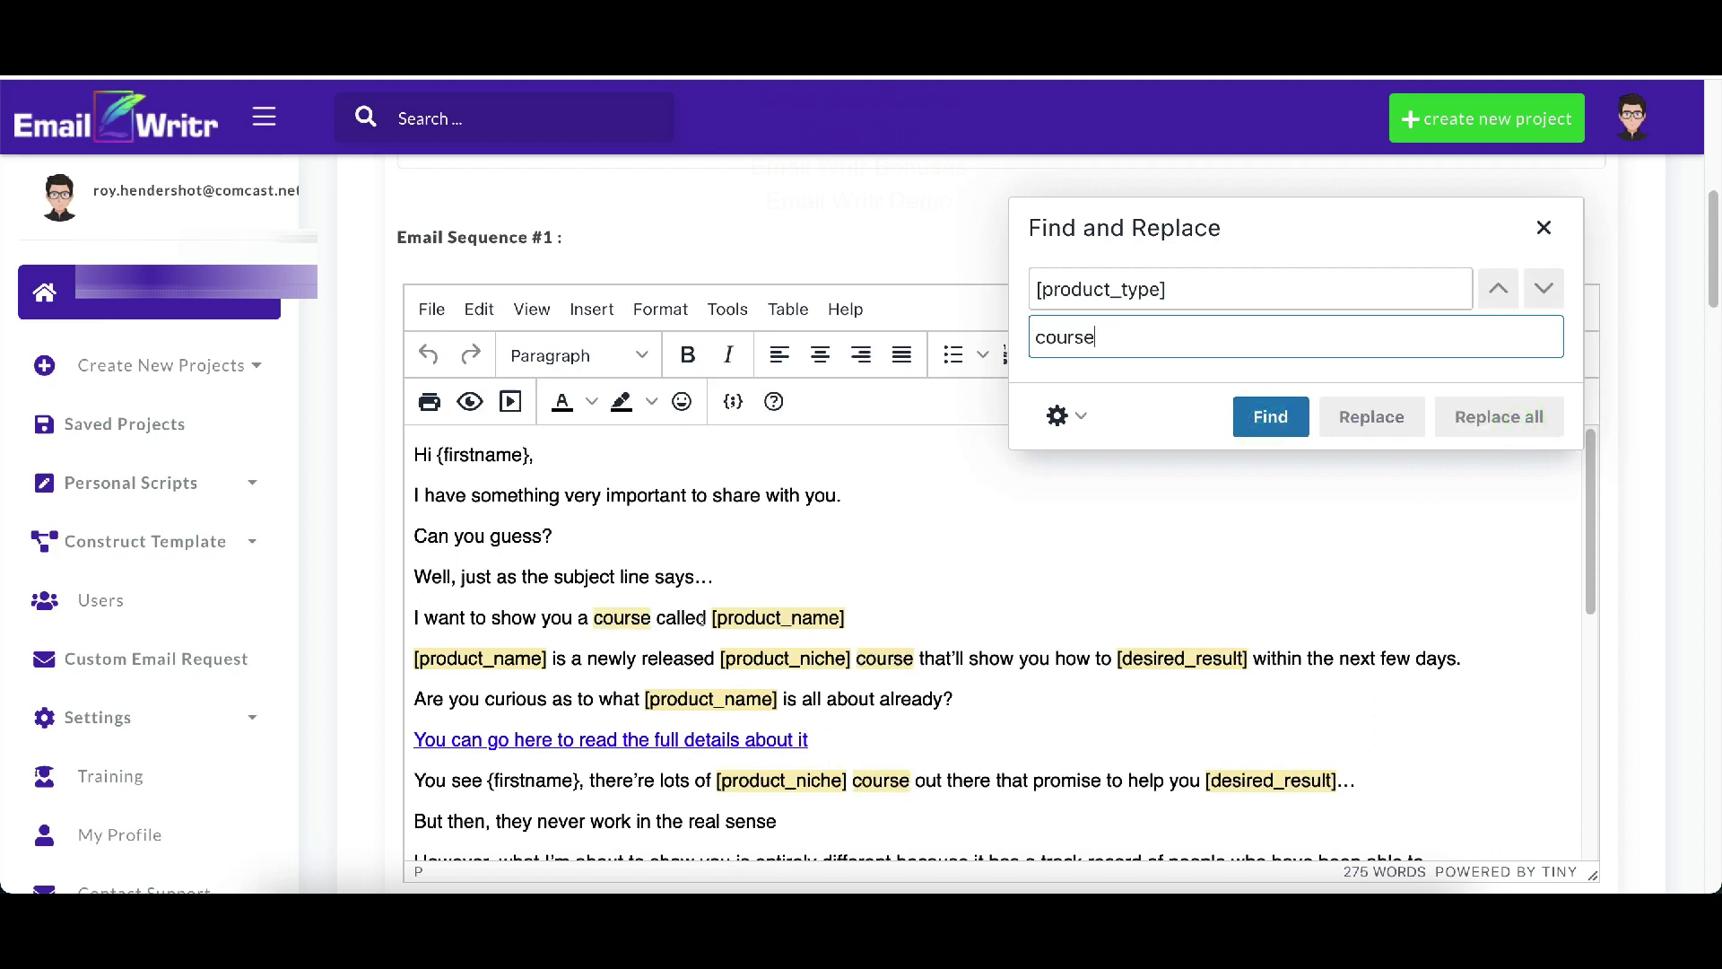
- Replace every [product_name] with 'PLR Wealth'
click(1124, 289)
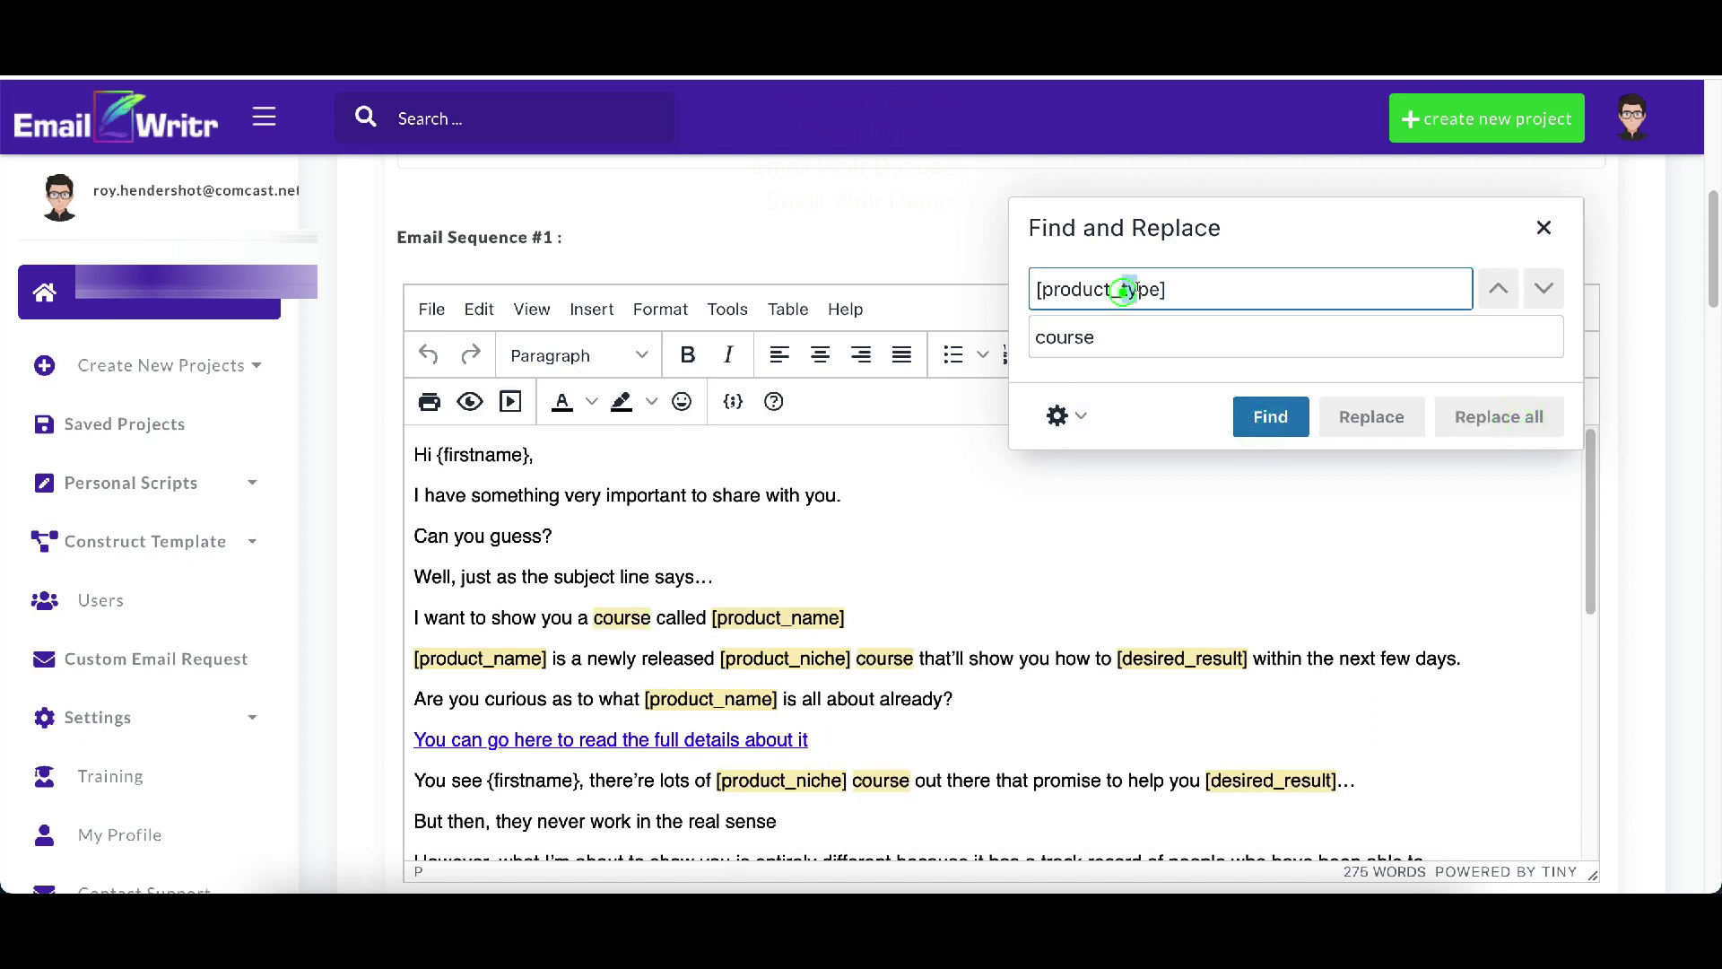
drag(1124, 289, 1160, 290)
text(name)
double_click(1139, 337)
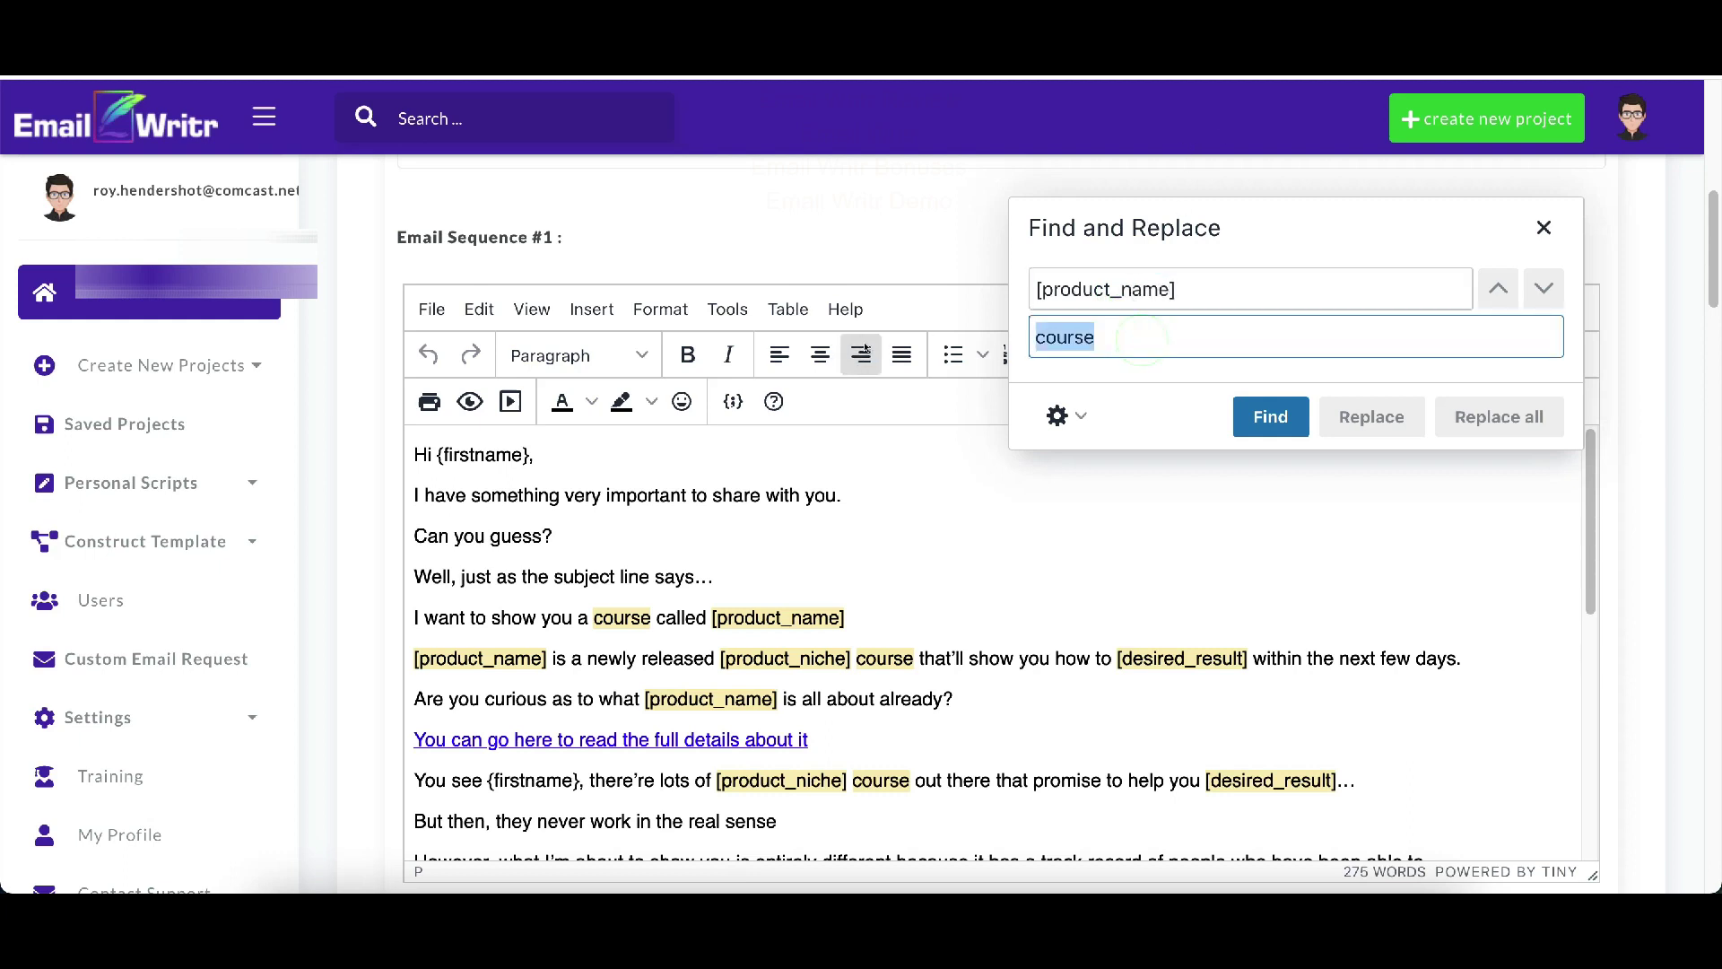
text(PLR Wealth)
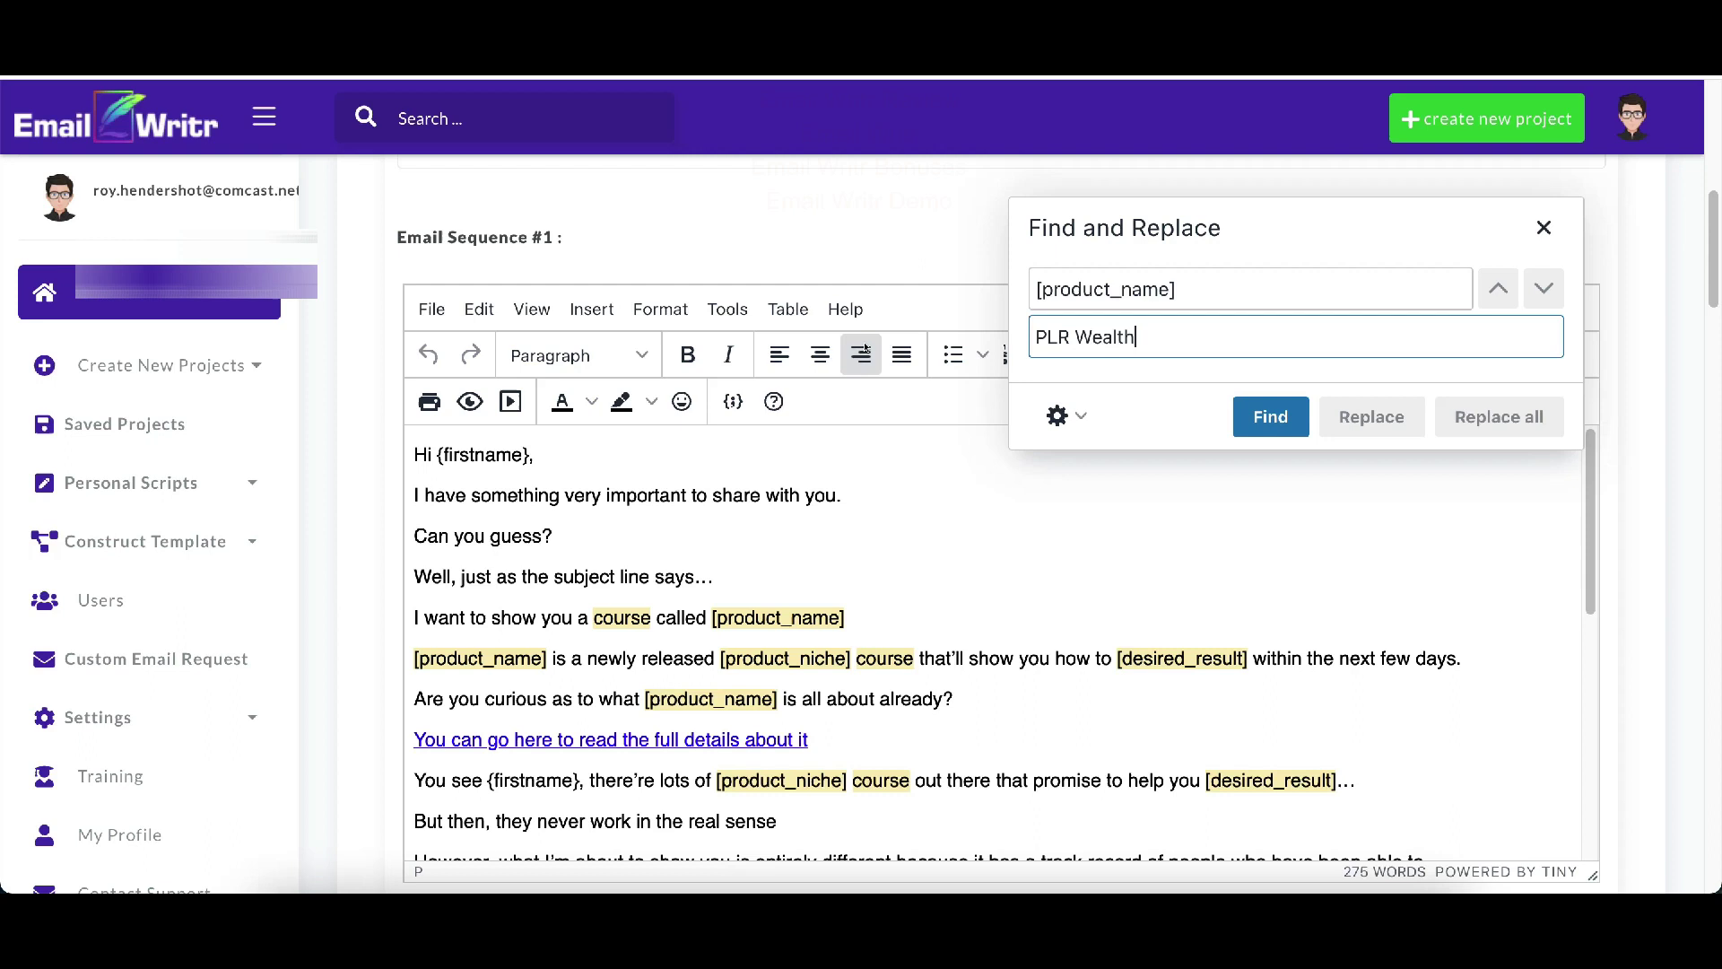
click(1271, 417)
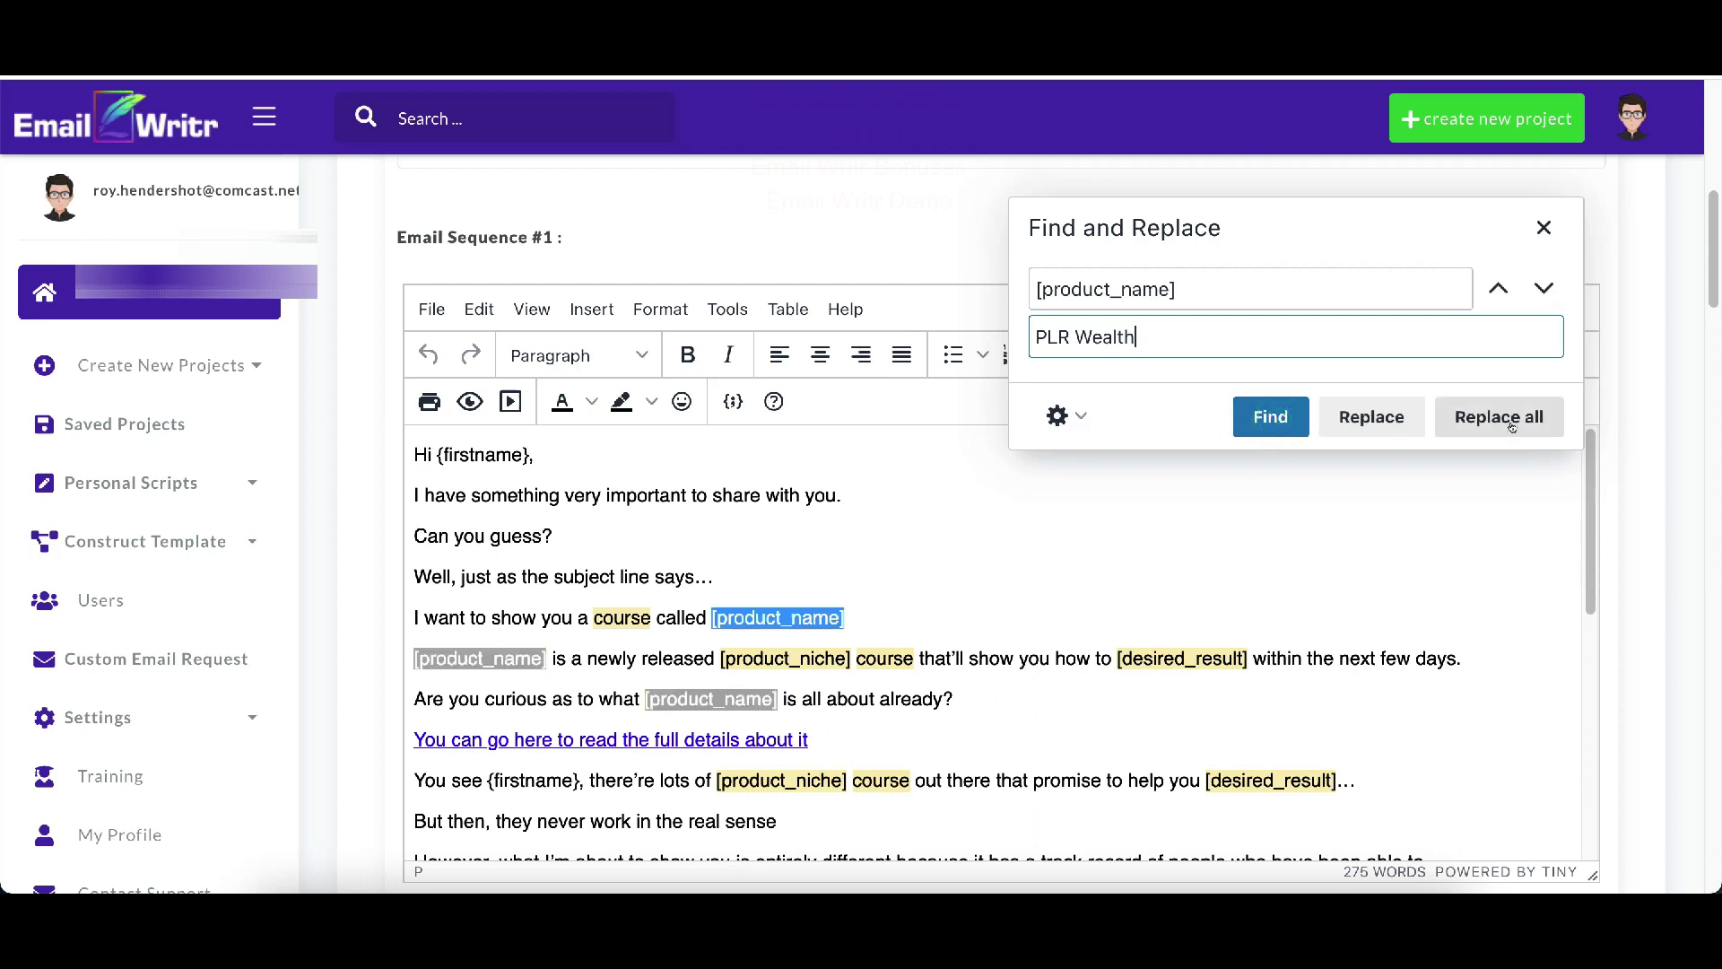
click(1515, 424)
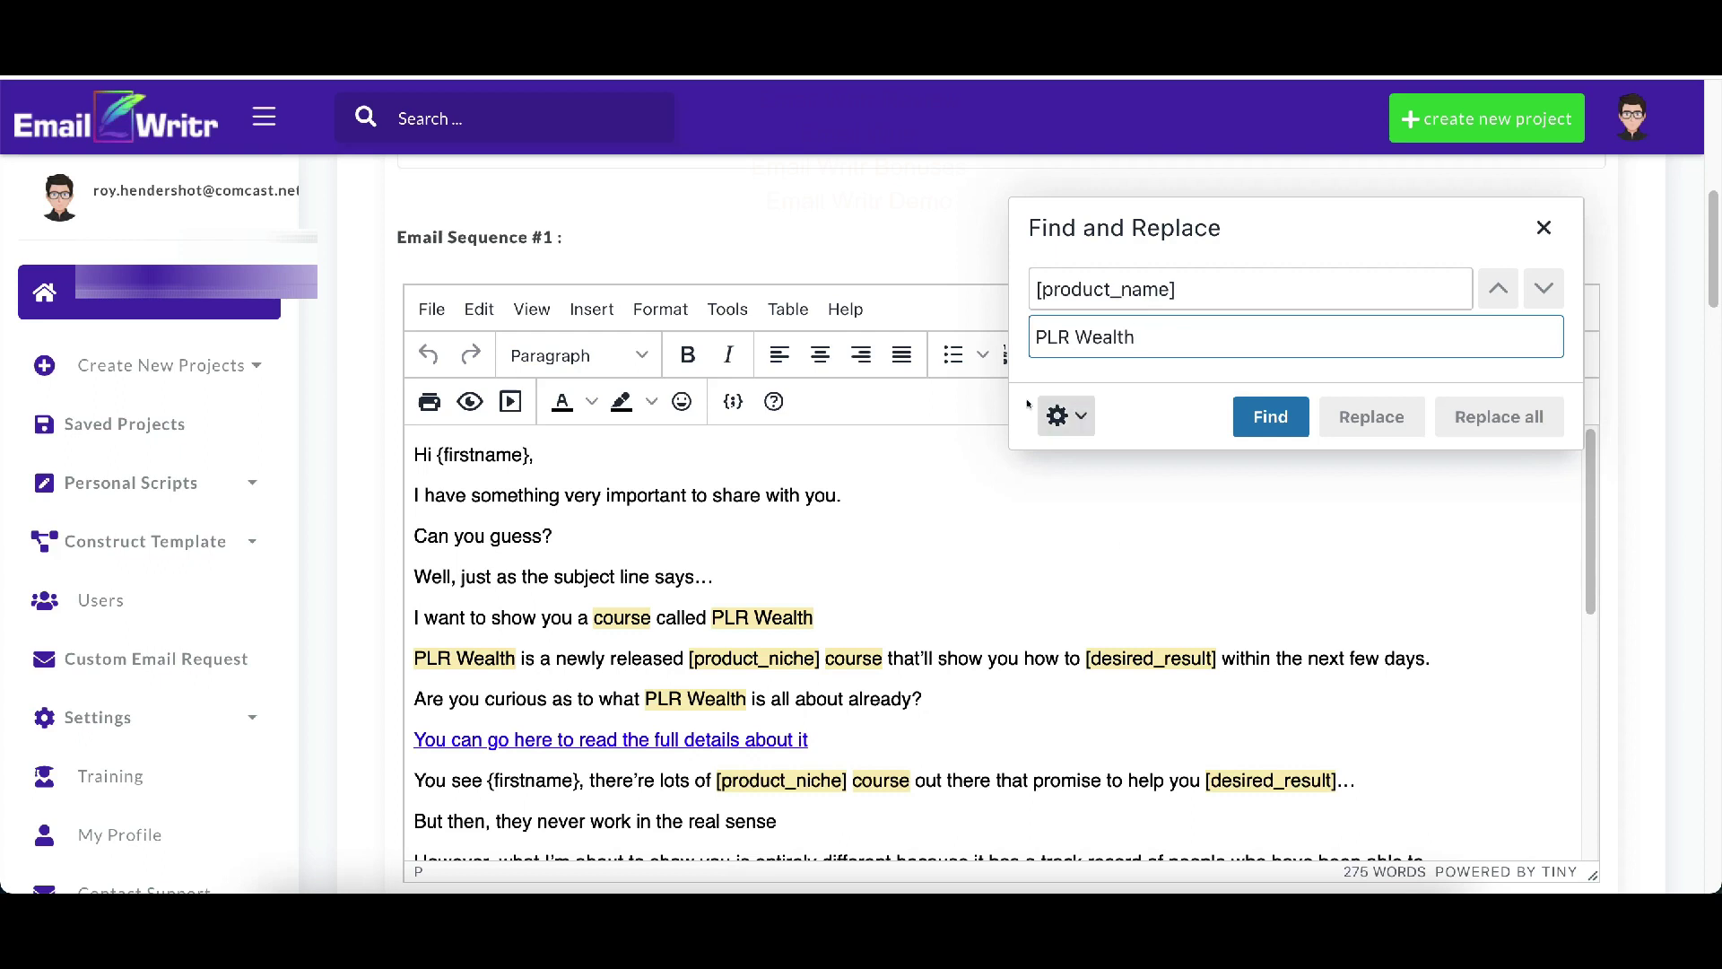
- Replace every [product_niche] with 'affiliate marketing'
drag(1122, 289, 1168, 286)
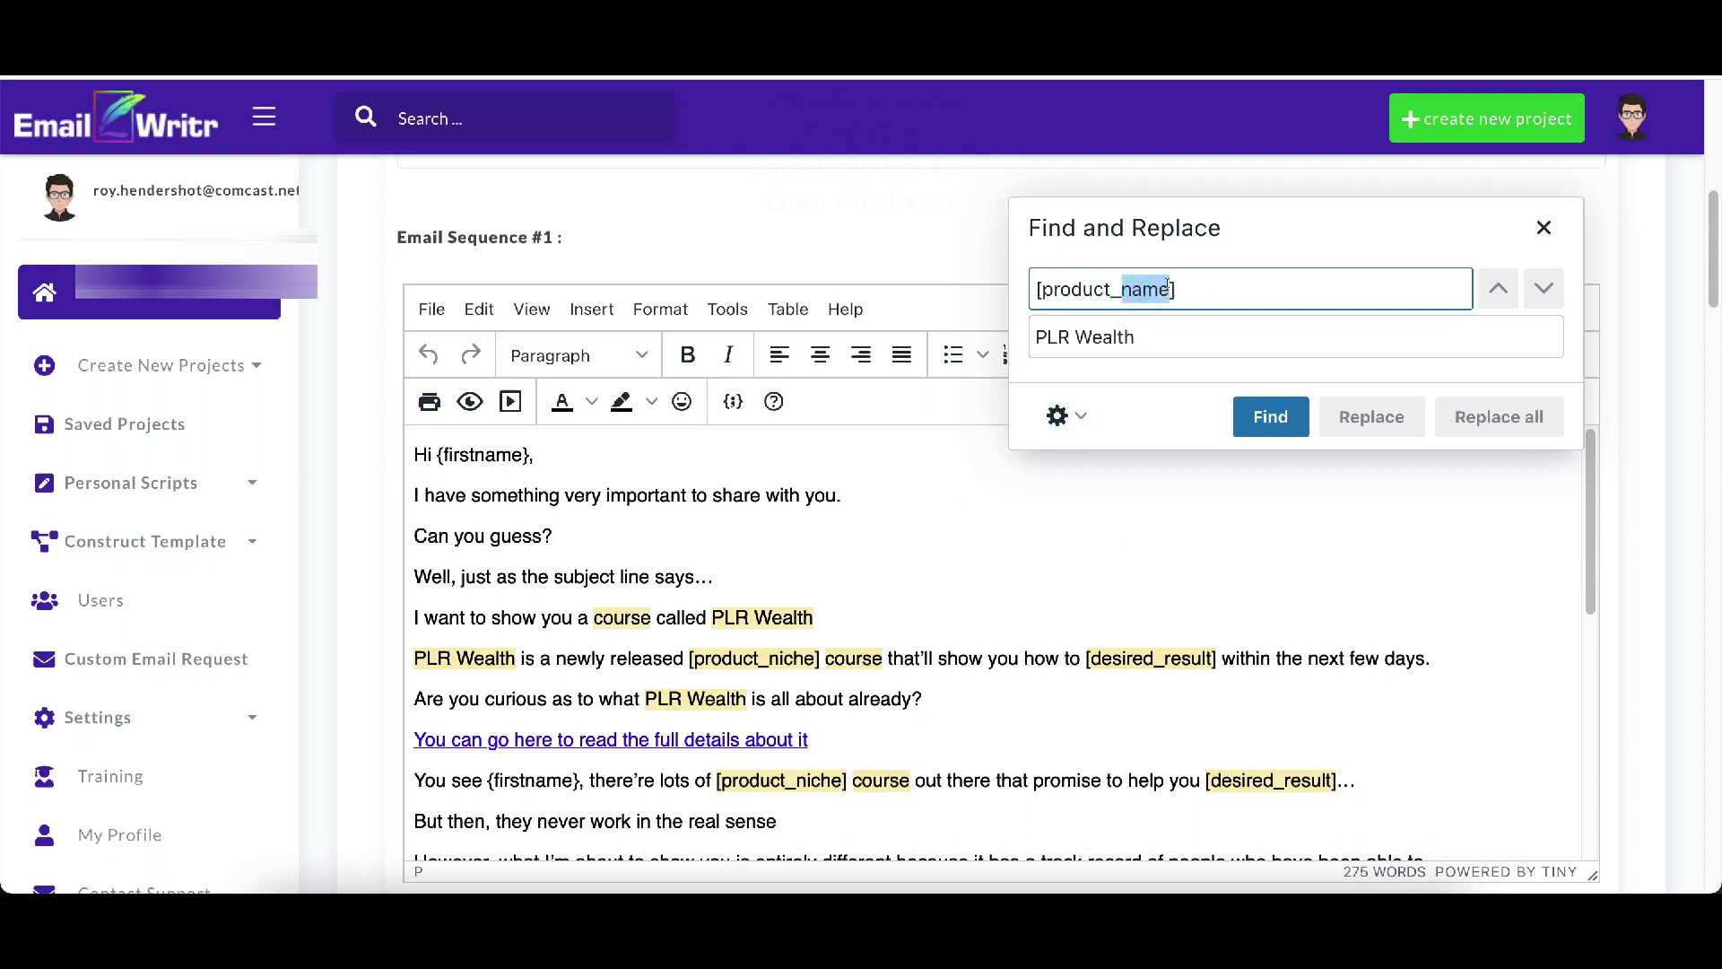
text(niche)
triple_click(1144, 334)
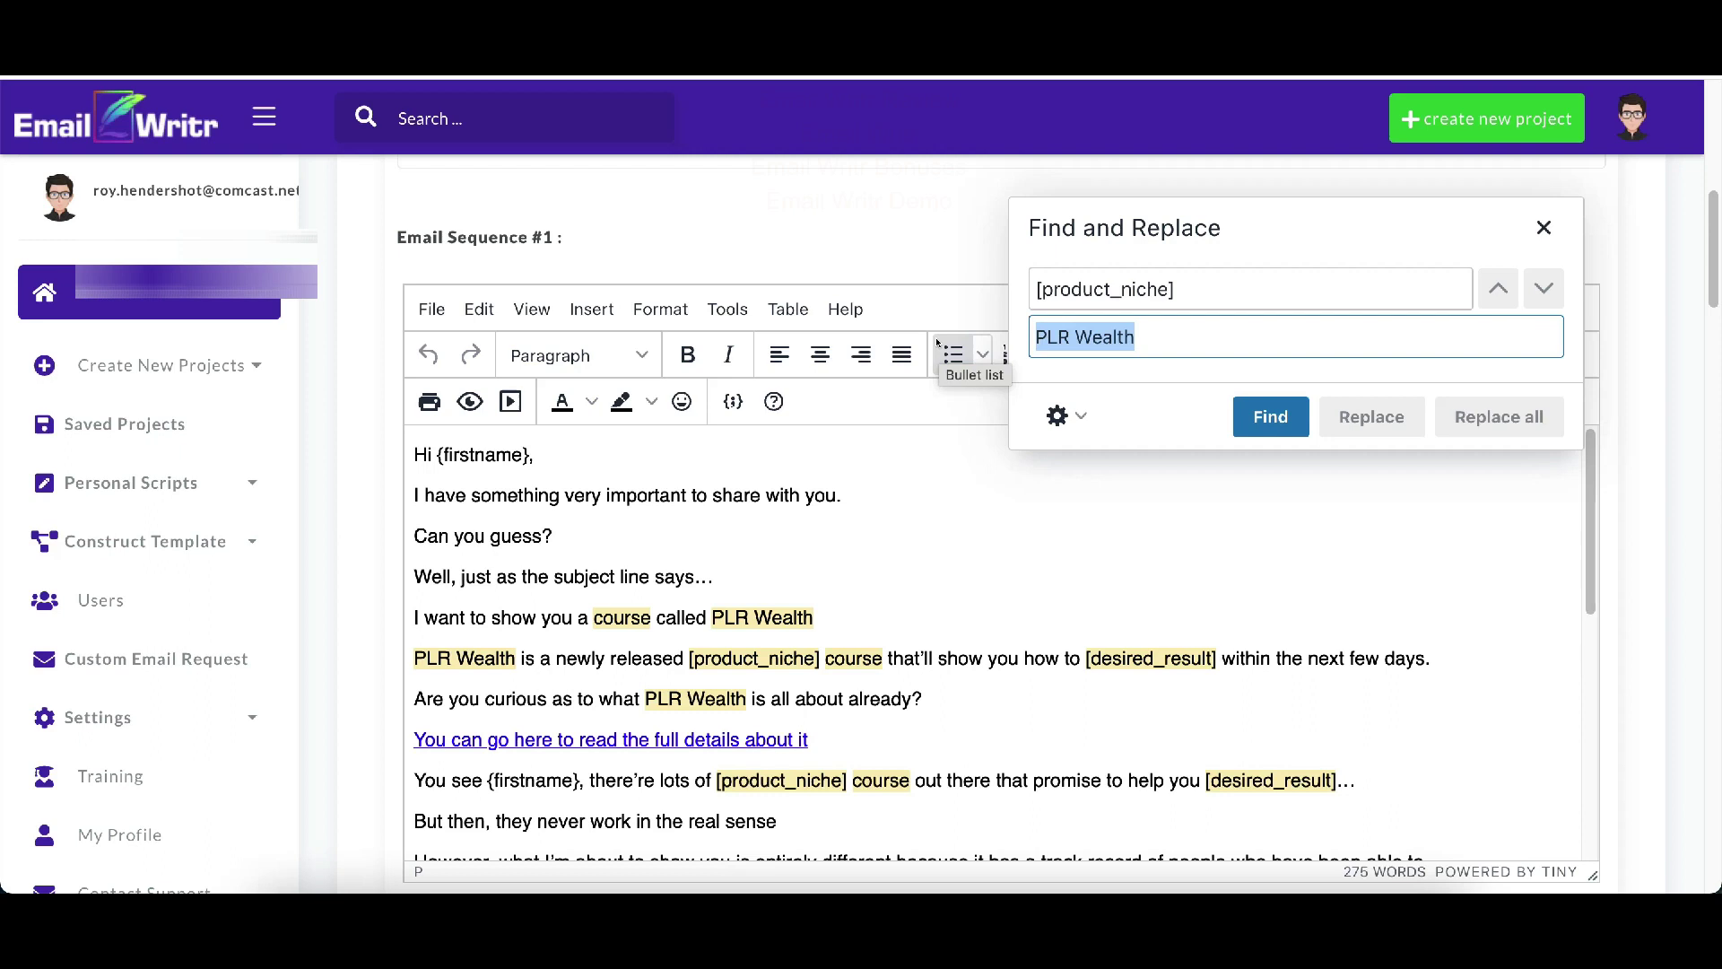
text(affi)
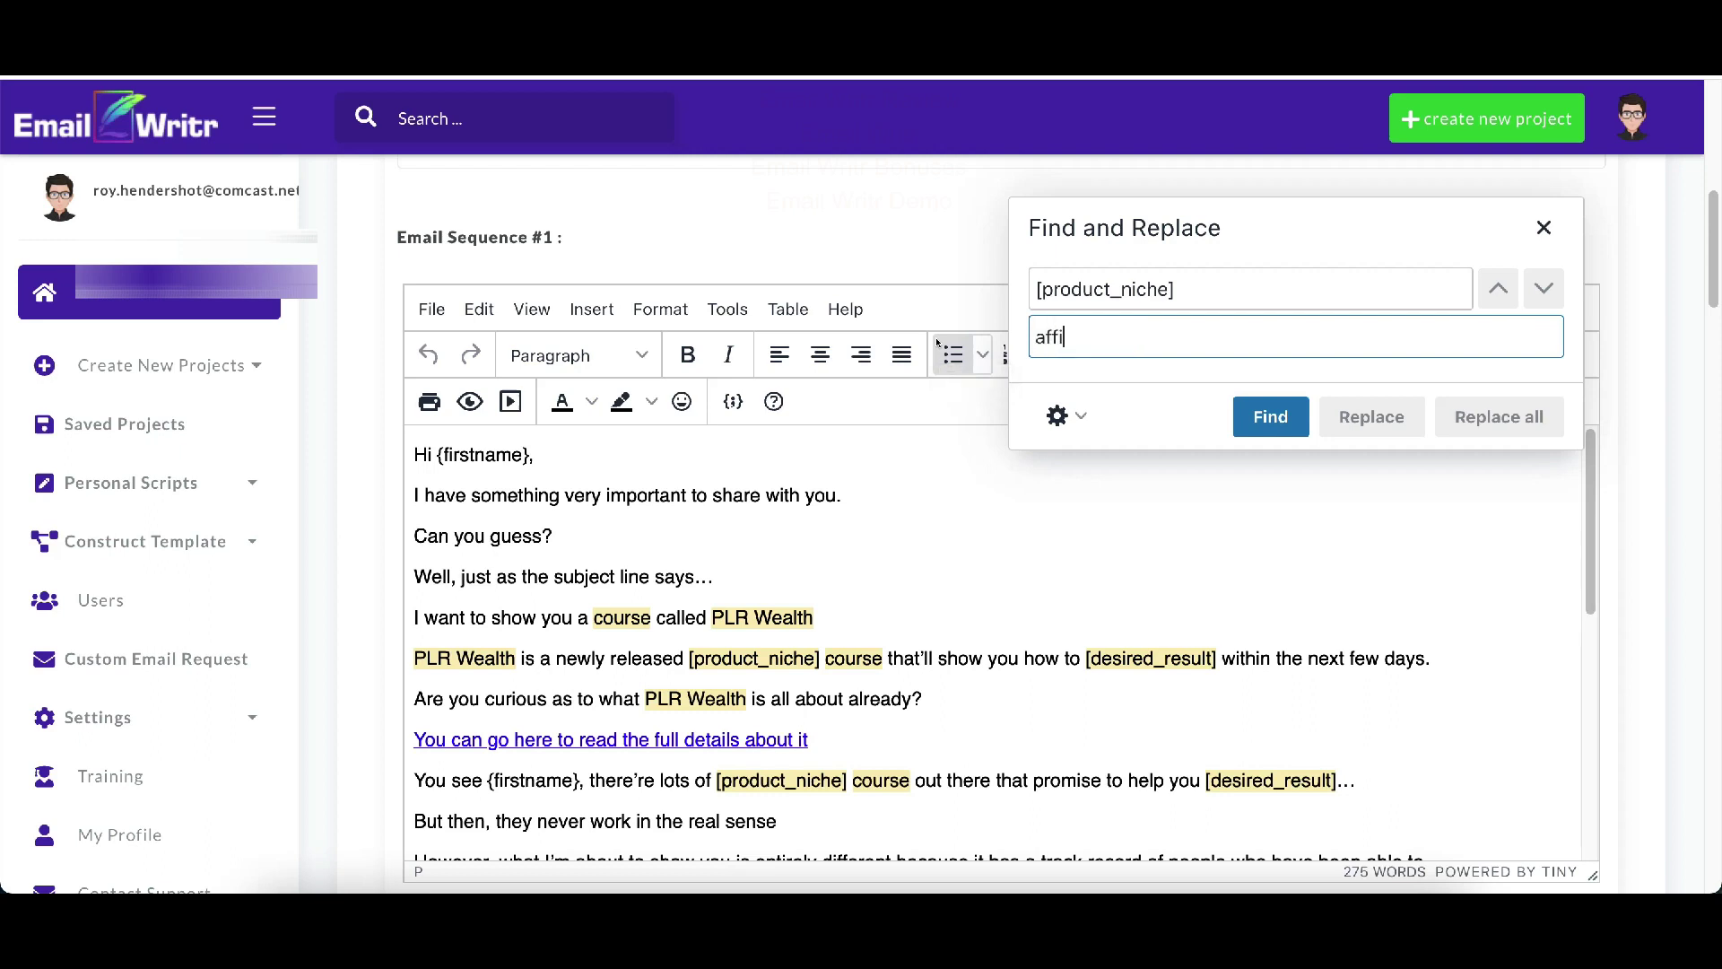
text(liate marketing)
click(1270, 416)
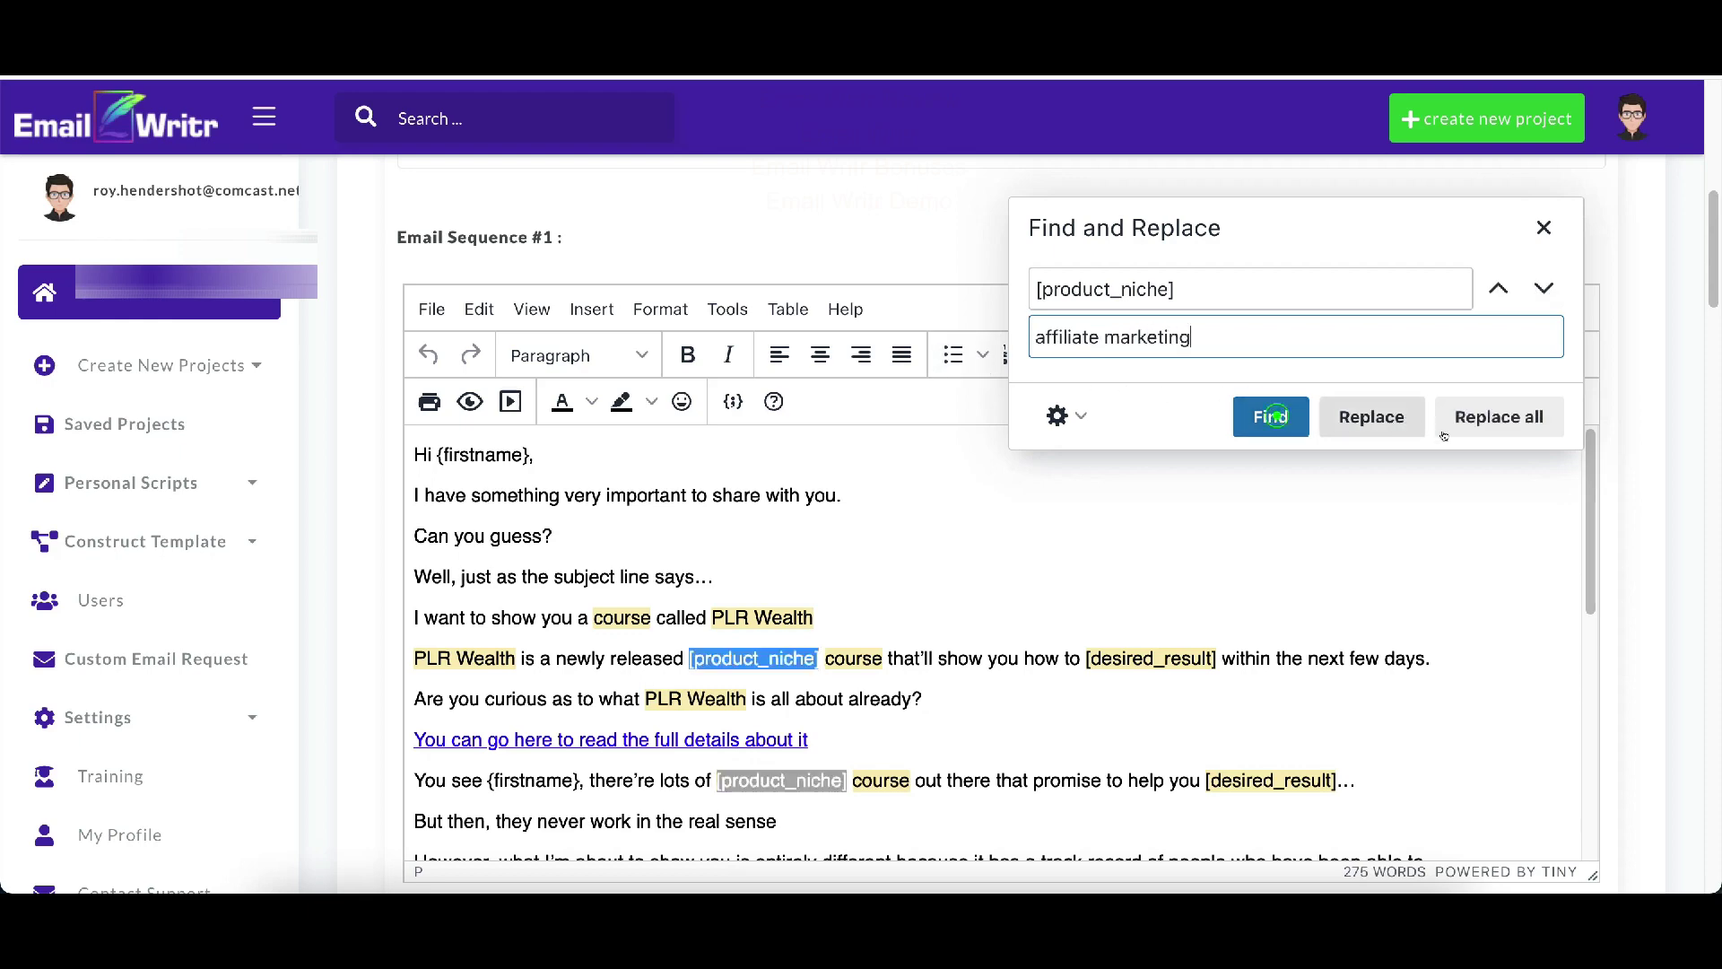
click(1496, 418)
- Scroll past Email Sequences #2 and #3 to the closing lines of Email Sequence #4
scroll(532, 642, down, 6)
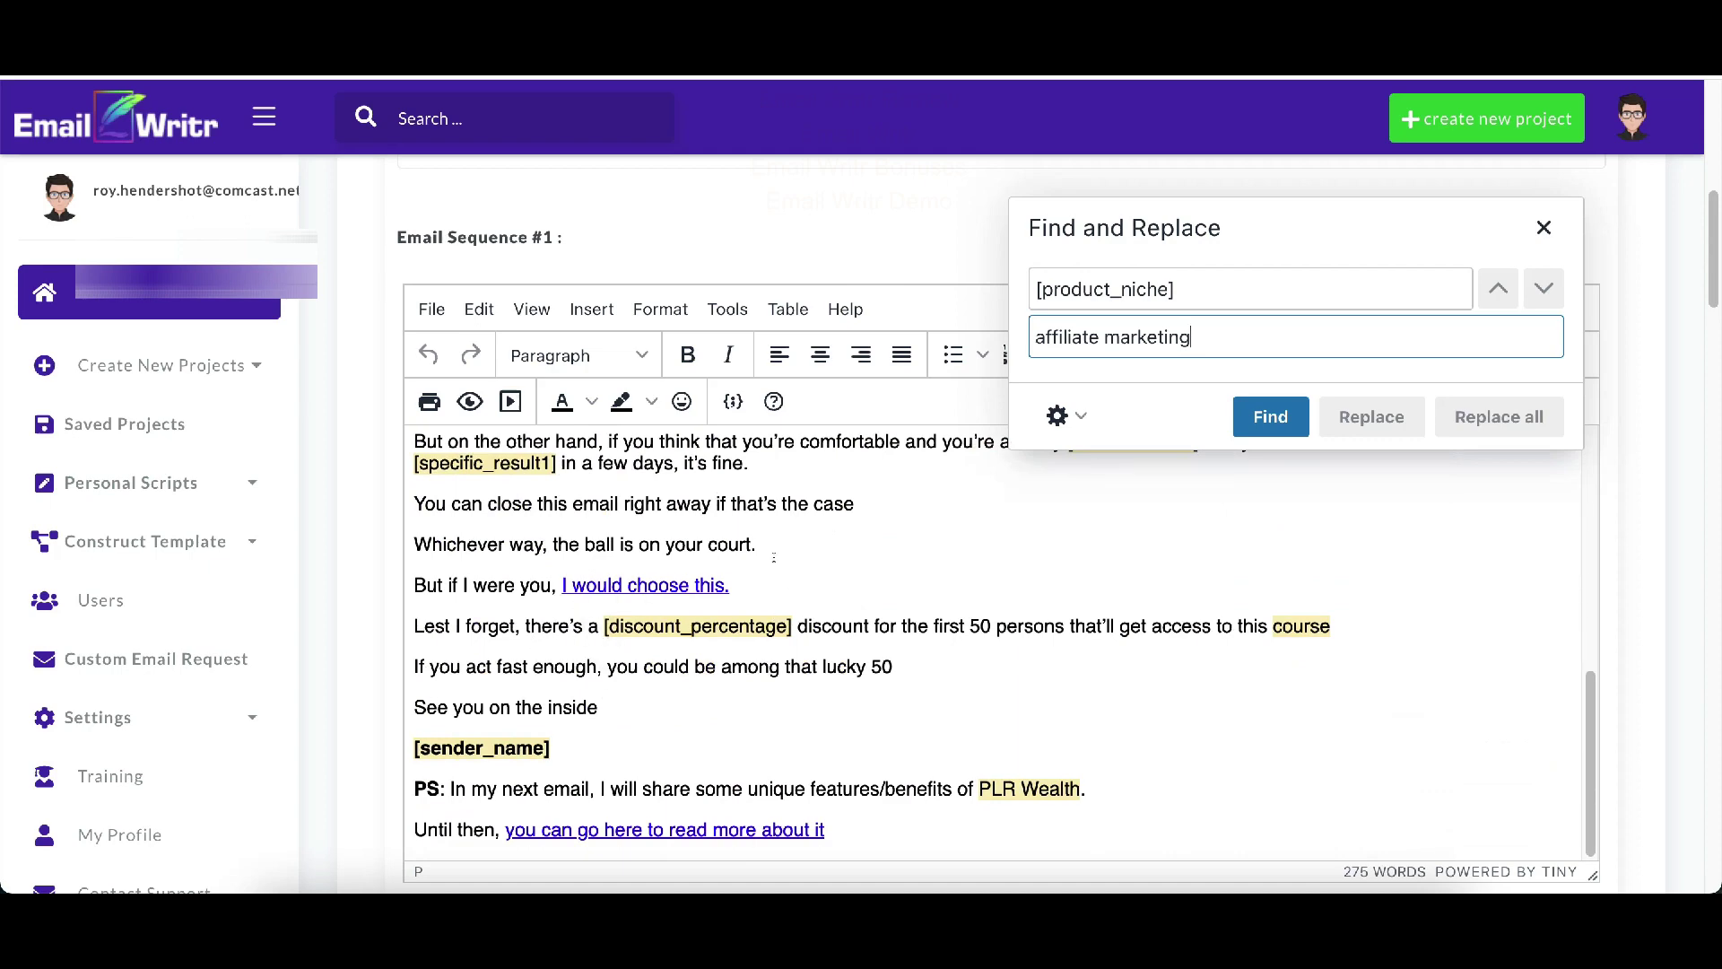
scroll(773, 557, down, 1)
scroll(1686, 584, down, 8)
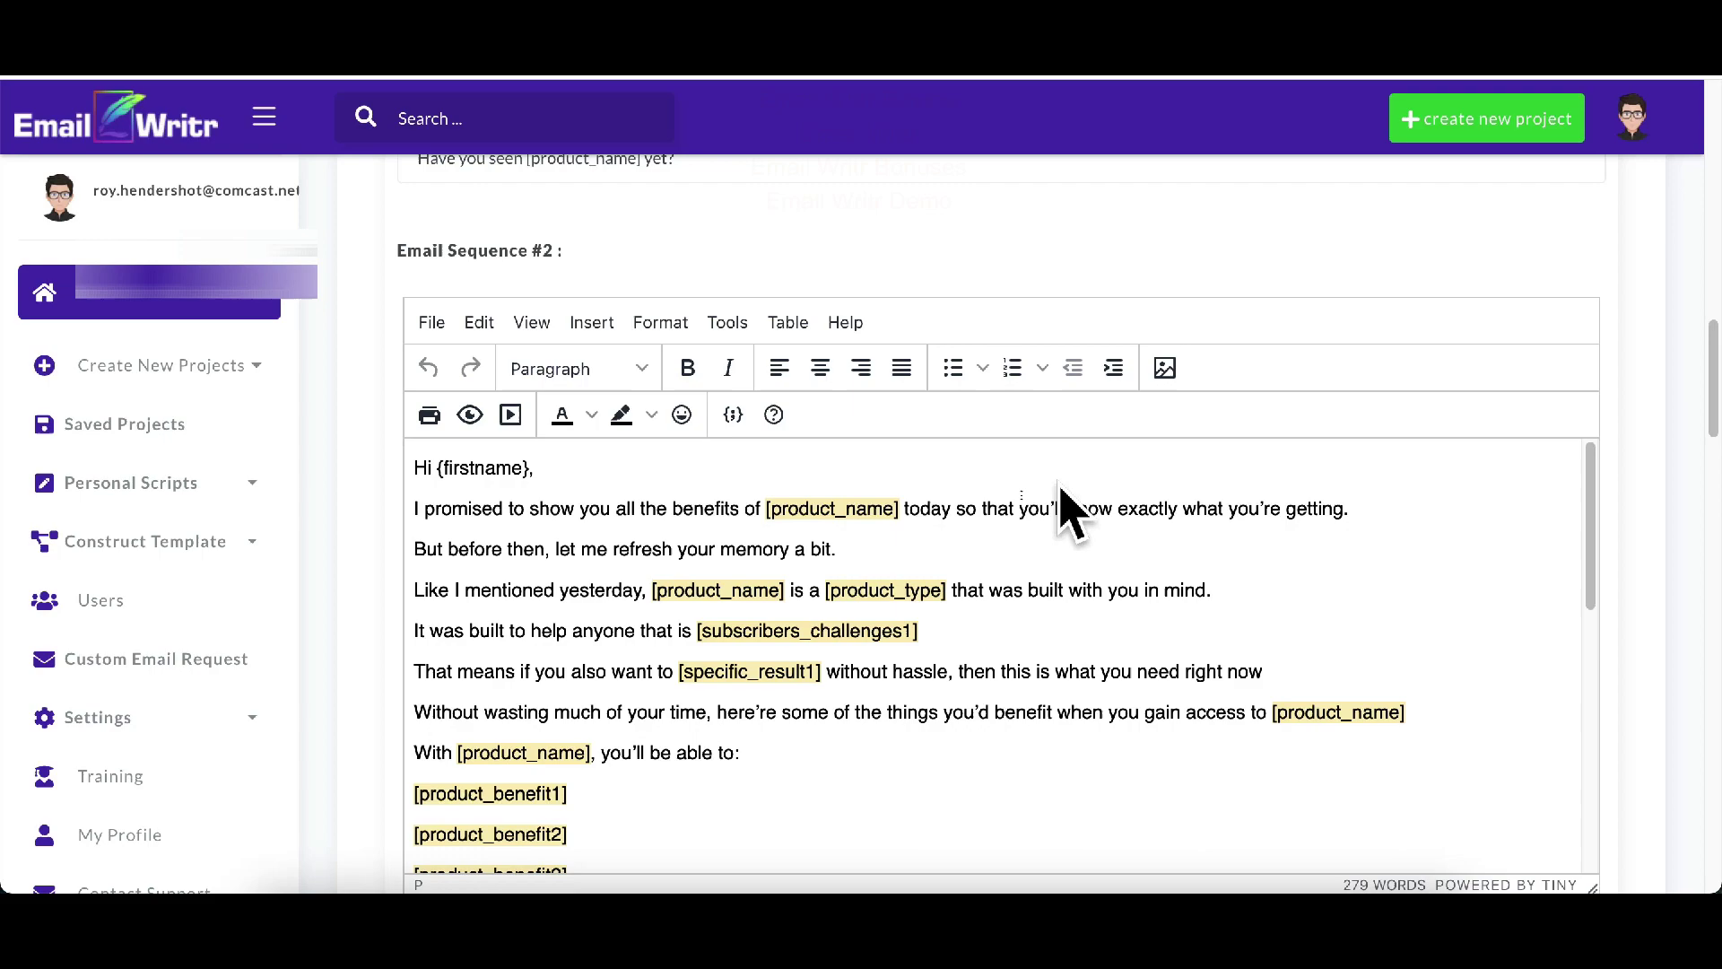
scroll(628, 650, down, 6)
scroll(628, 649, down, 15)
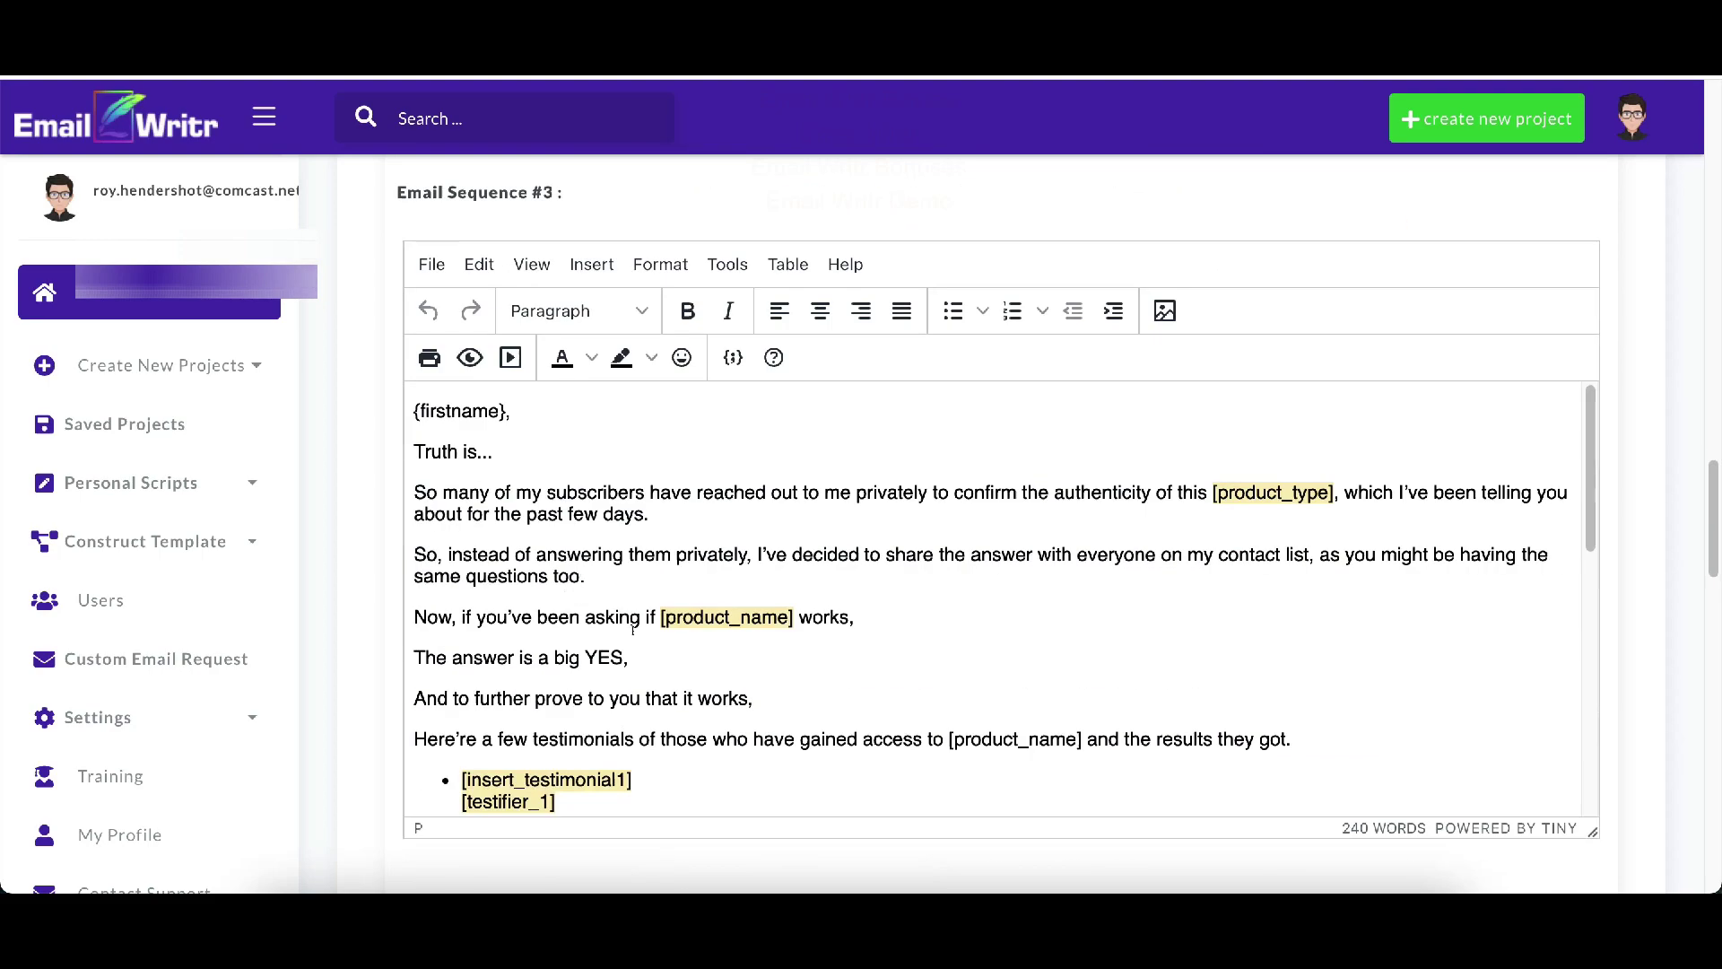